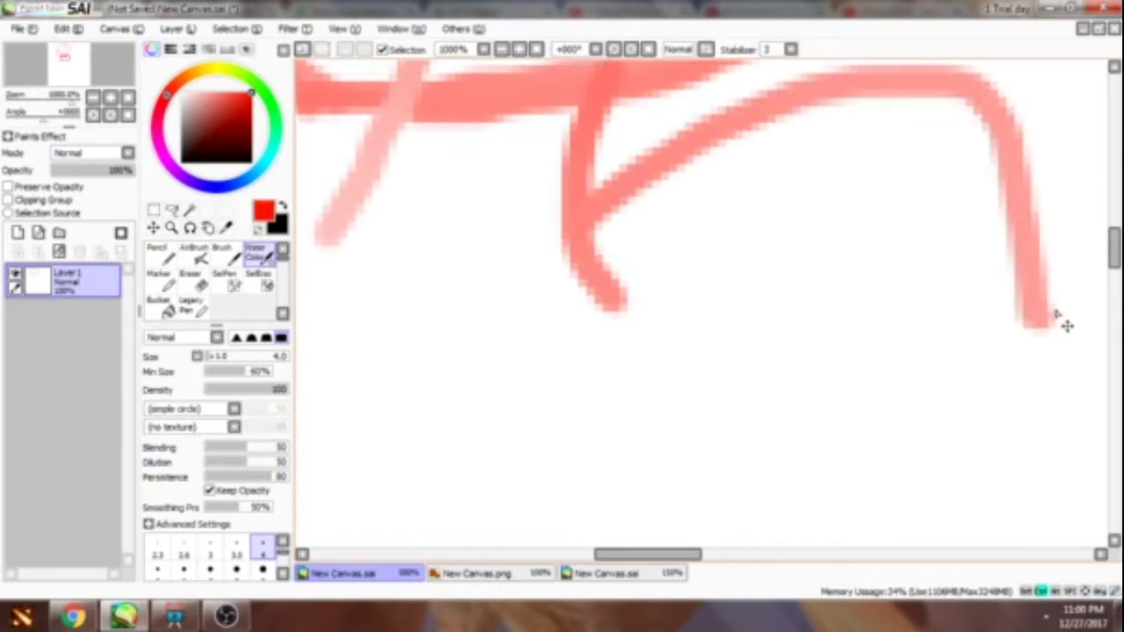
- Sketch the arm guide on the drawing's right side in red, with a shoulder circle, long upper arm, elbow circle and forearm oval
{"action": "key", "text": "ctrl+z"}
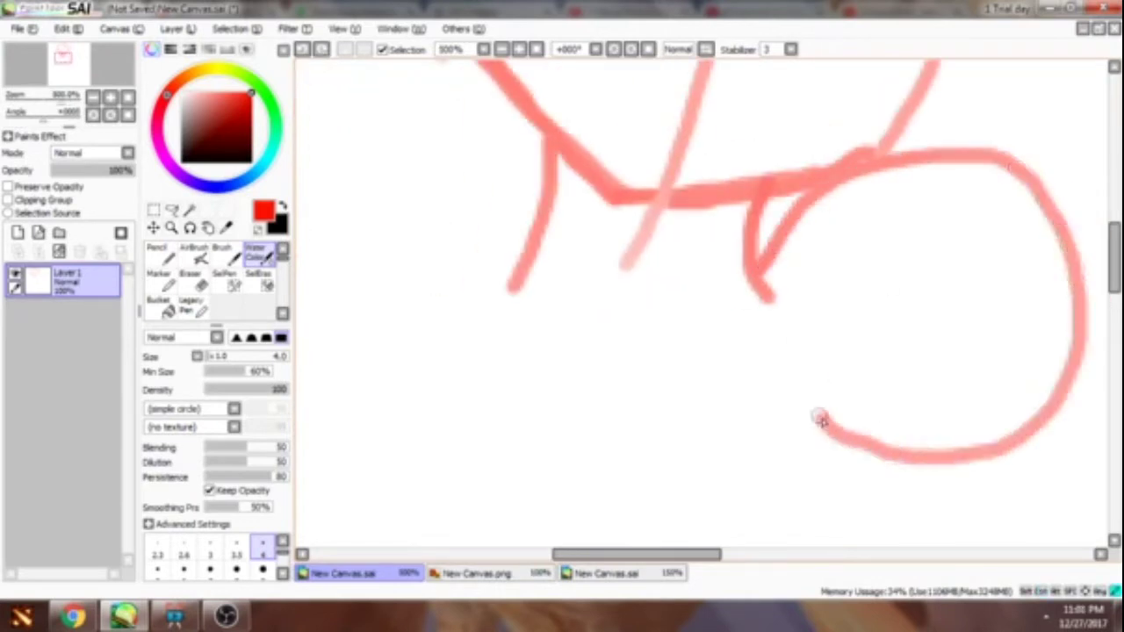
{"action": "scroll", "coordinate": [908, 359], "scroll_direction": "down", "scroll_amount": 2}
{"action": "scroll", "coordinate": [690, 381], "scroll_direction": "up", "scroll_amount": 1}
{"action": "mouse_move", "coordinate": [691, 382]}
{"action": "left_mouse_down"}
{"action": "mouse_move", "coordinate": [685, 307]}
{"action": "mouse_move", "coordinate": [802, 289]}
{"action": "left_mouse_up"}
{"action": "scroll", "coordinate": [690, 333], "scroll_direction": "up", "scroll_amount": 1}
{"action": "scroll", "coordinate": [803, 288], "scroll_direction": "down", "scroll_amount": 2}
{"action": "left_click_drag", "start_coordinate": [614, 132], "coordinate": [772, 149]}
{"action": "scroll", "coordinate": [746, 395], "scroll_direction": "up", "scroll_amount": 2}
{"action": "left_click_drag", "start_coordinate": [878, 264], "coordinate": [785, 471]}
{"action": "scroll", "coordinate": [647, 227], "scroll_direction": "down", "scroll_amount": 2}
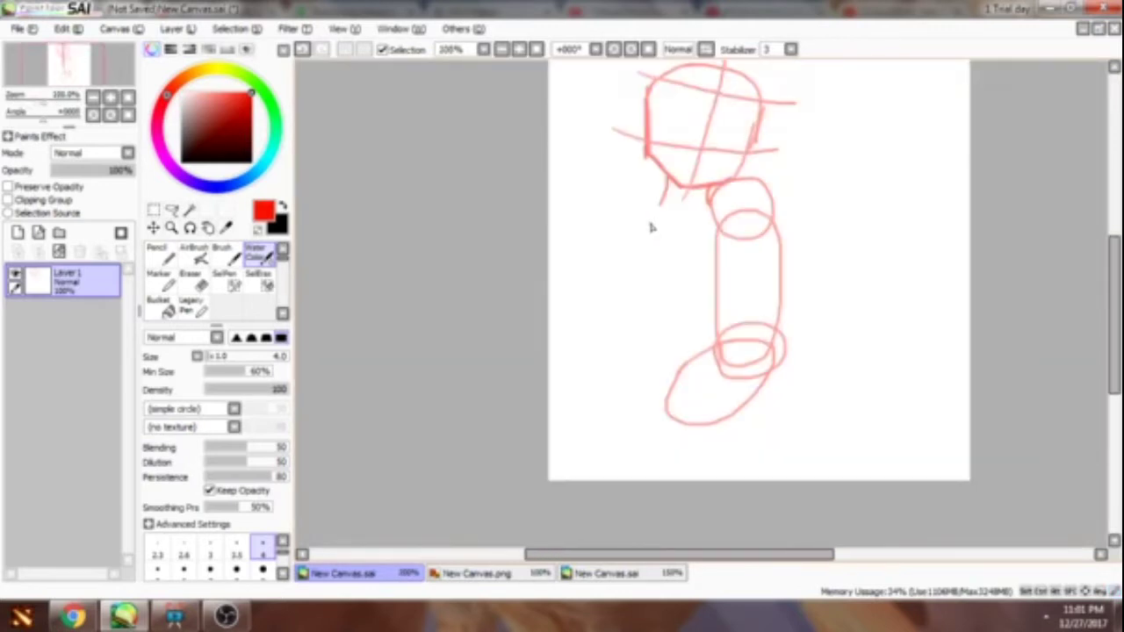
- Sketch the matching red arm guide on the drawing's left side, with shoulder circle, long upper arm, elbow circle and forearm oval
{"action": "scroll", "coordinate": [647, 228], "scroll_direction": "up", "scroll_amount": 2}
{"action": "left_click_drag", "start_coordinate": [421, 132], "coordinate": [514, 444]}
{"action": "scroll", "coordinate": [587, 428], "scroll_direction": "down", "scroll_amount": 1}
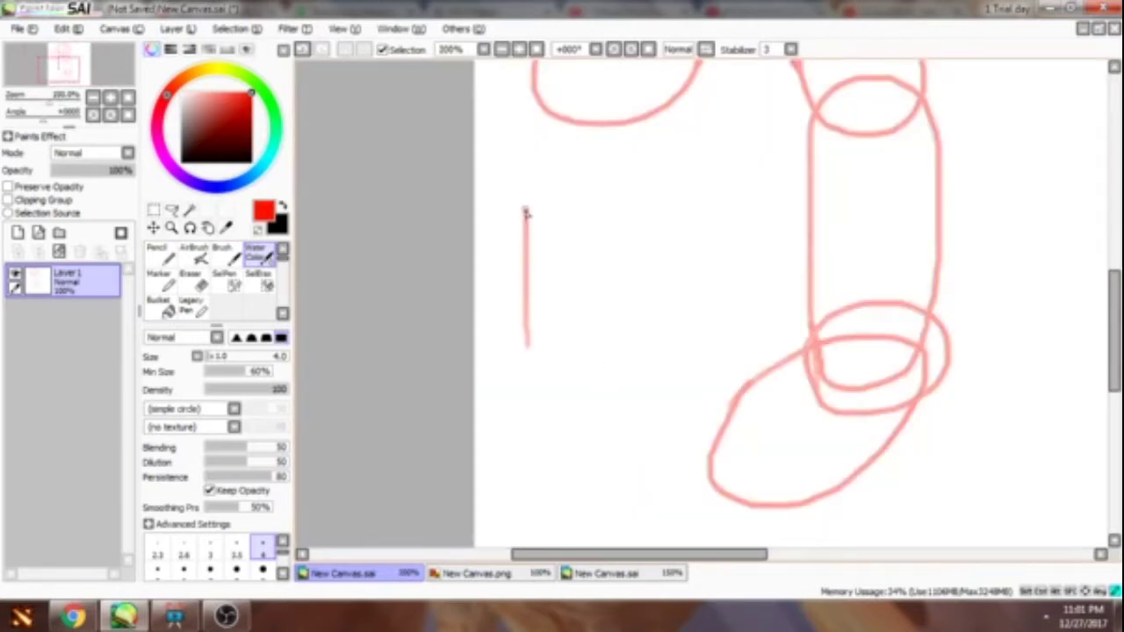
{"action": "scroll", "coordinate": [494, 180], "scroll_direction": "up", "scroll_amount": 1}
{"action": "left_click_drag", "start_coordinate": [456, 210], "coordinate": [597, 219]}
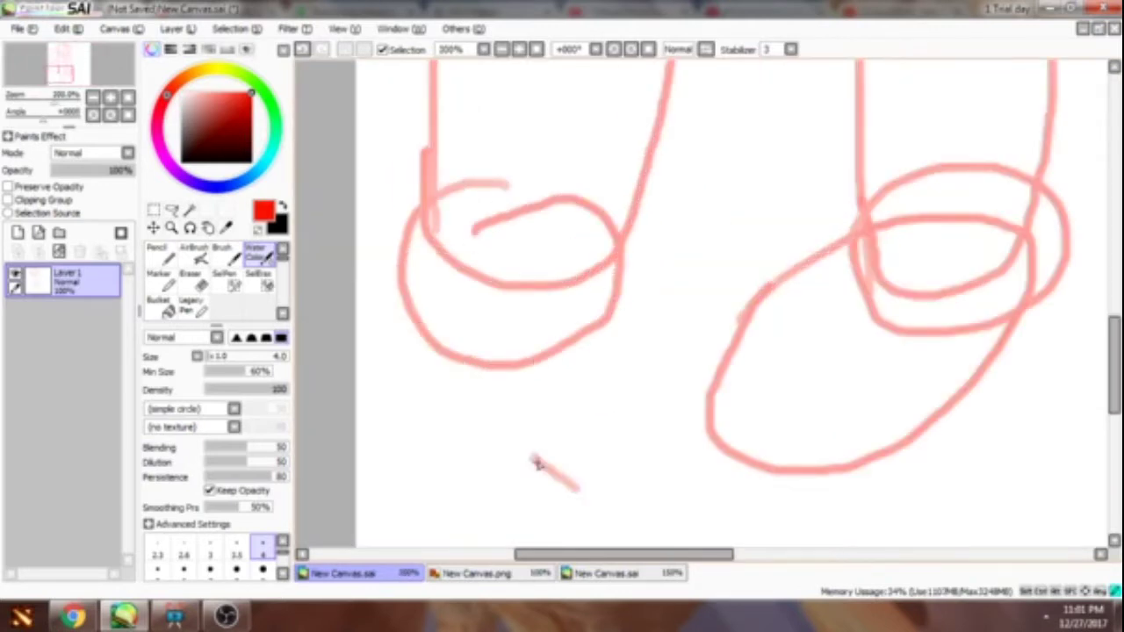
{"action": "scroll", "coordinate": [532, 426], "scroll_direction": "down", "scroll_amount": 2}
{"action": "scroll", "coordinate": [753, 300], "scroll_direction": "up", "scroll_amount": 2}
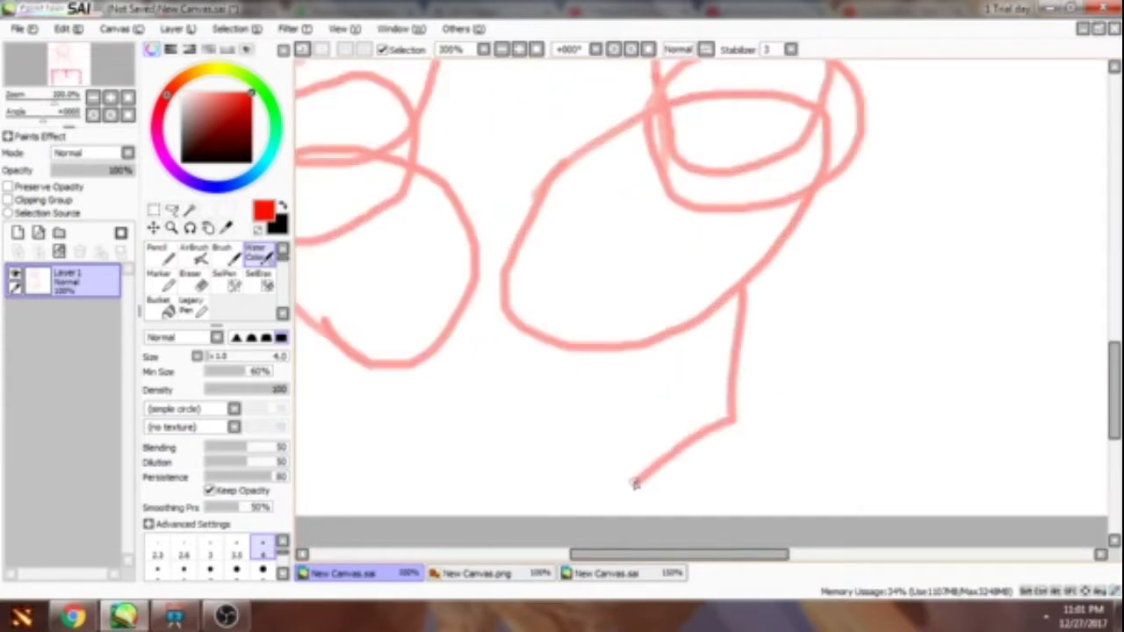
- Sketch the red hip guide below the two forearm ovals, with tapering sides and a nearly horizontal line across it
{"action": "key", "text": "ctrl+z"}
{"action": "scroll", "coordinate": [409, 346], "scroll_direction": "down", "scroll_amount": 2}
{"action": "scroll", "coordinate": [409, 346], "scroll_direction": "up", "scroll_amount": 2}
{"action": "mouse_move", "coordinate": [402, 250]}
{"action": "left_mouse_down"}
{"action": "mouse_move", "coordinate": [389, 384]}
{"action": "mouse_move", "coordinate": [832, 450]}
{"action": "left_mouse_up"}
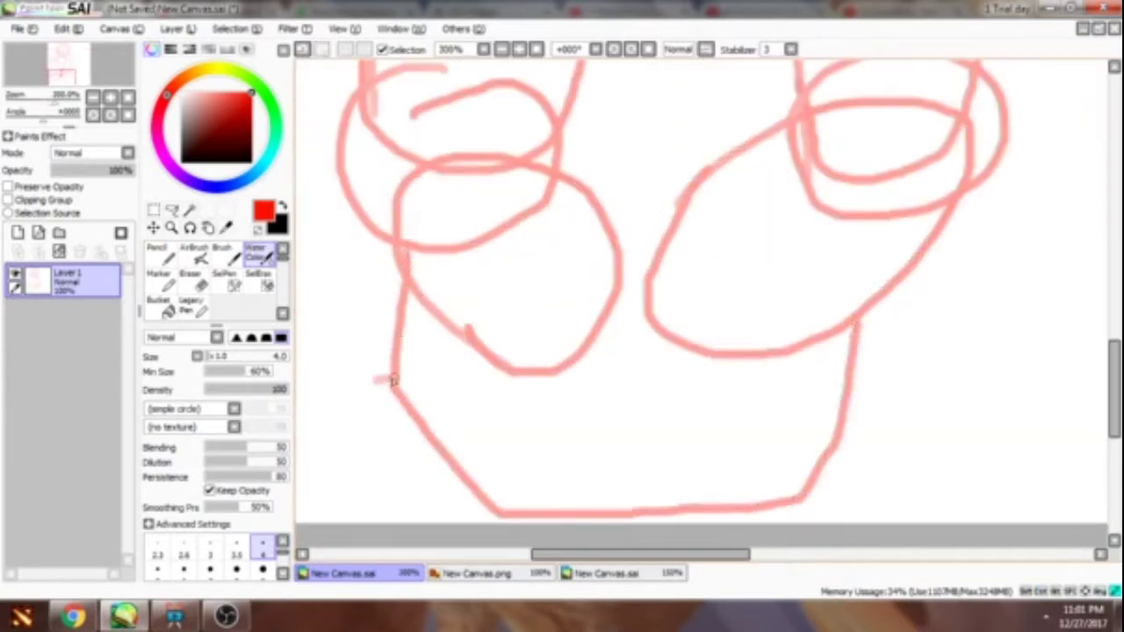
{"action": "left_click_drag", "start_coordinate": [375, 382], "coordinate": [841, 397]}
{"action": "scroll", "coordinate": [721, 518], "scroll_direction": "down", "scroll_amount": 2}
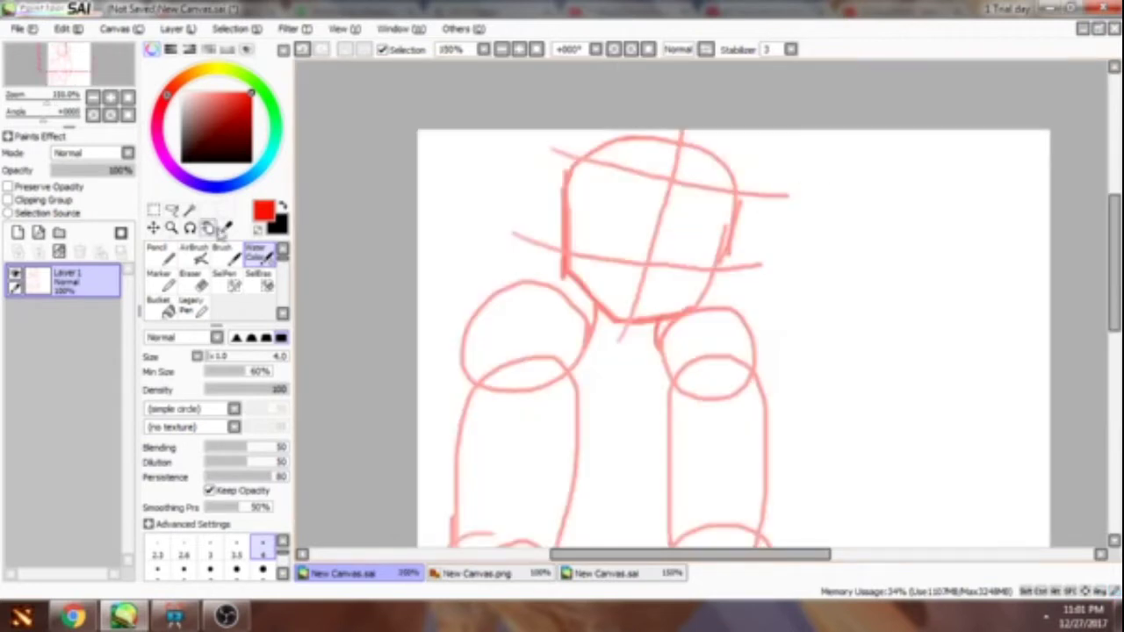
- Add a new layer above the red sketch and try tracing the cheek and jaw in blue
{"action": "left_click", "coordinate": [18, 251]}
{"action": "scroll", "coordinate": [642, 202], "scroll_direction": "up", "scroll_amount": 2}
{"action": "scroll", "coordinate": [715, 211], "scroll_direction": "up", "scroll_amount": 1}
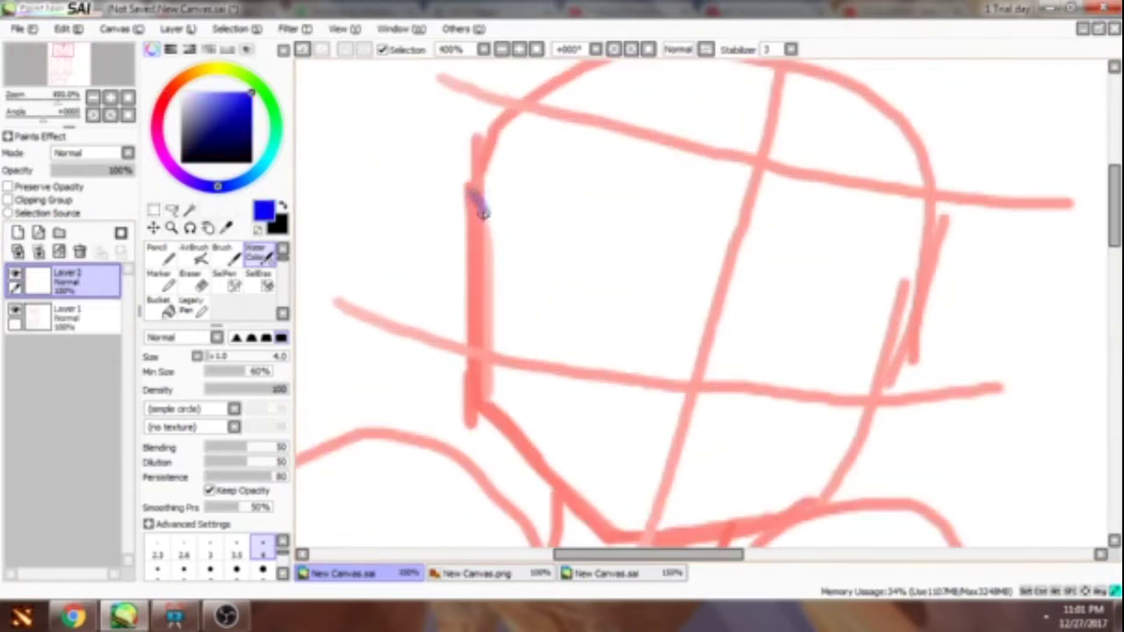
{"action": "scroll", "coordinate": [620, 518], "scroll_direction": "down", "scroll_amount": 1}
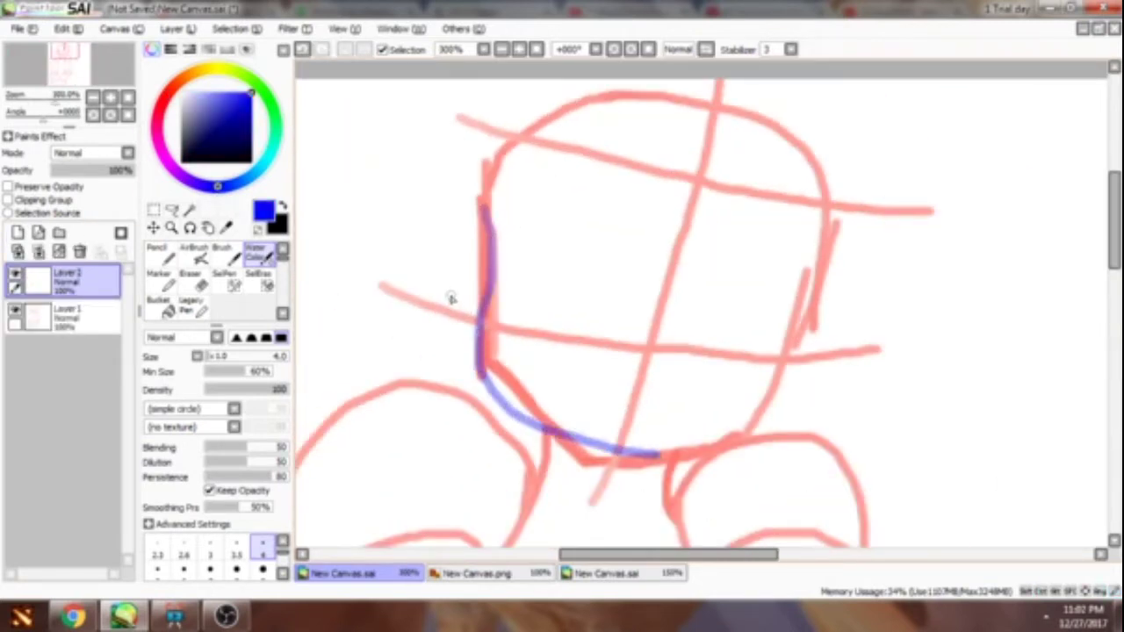
{"action": "key", "text": "ctrl+z"}
- Outline the skull in dark green around the red head guide, with an indented brow and a rounded cranium and jaw
{"action": "left_click_drag", "start_coordinate": [475, 210], "coordinate": [455, 204]}
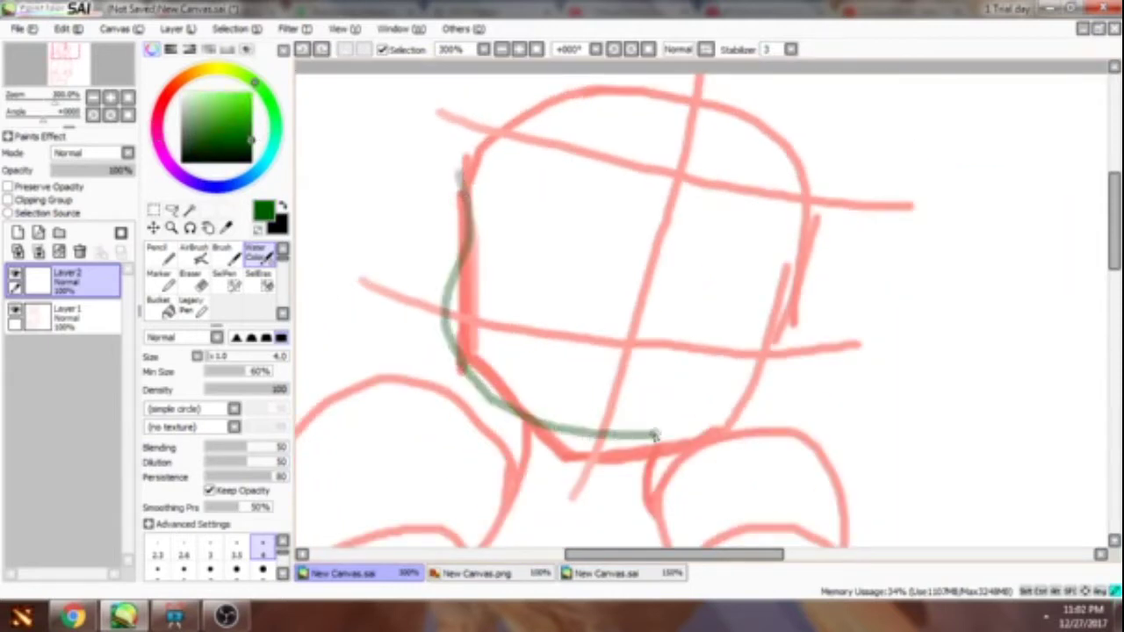
{"action": "key", "text": "ctrl+z"}
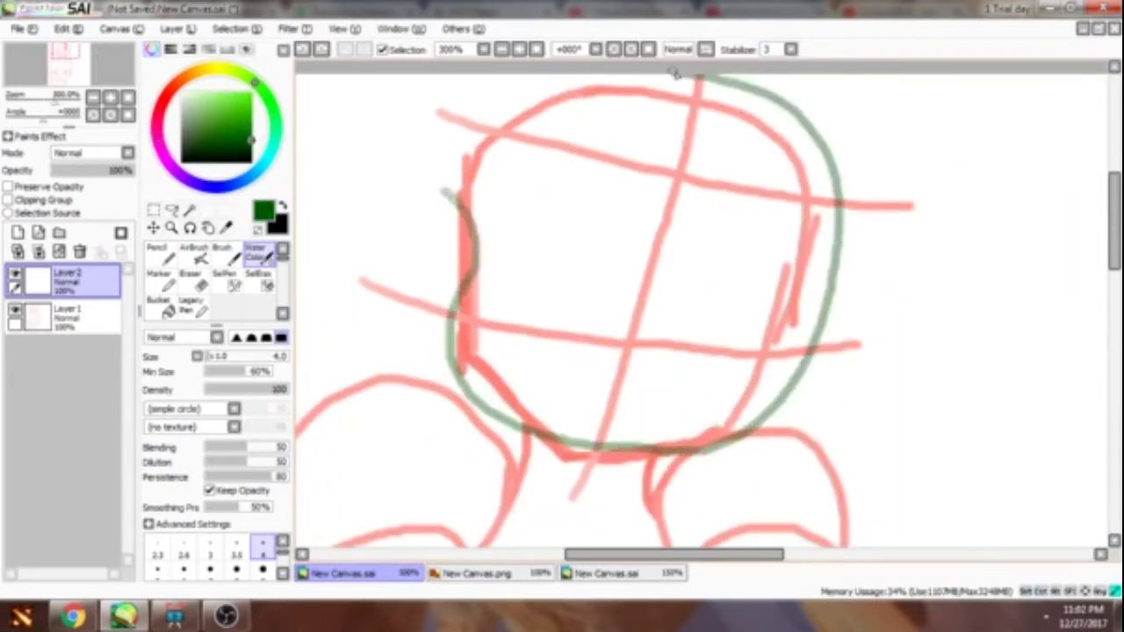
{"action": "key", "text": "ctrl+z"}
{"action": "scroll", "coordinate": [509, 311], "scroll_direction": "up", "scroll_amount": 2}
{"action": "left_click_drag", "start_coordinate": [414, 288], "coordinate": [627, 314]}
{"action": "key", "text": "ctrl+z"}
{"action": "scroll", "coordinate": [639, 237], "scroll_direction": "down", "scroll_amount": 2}
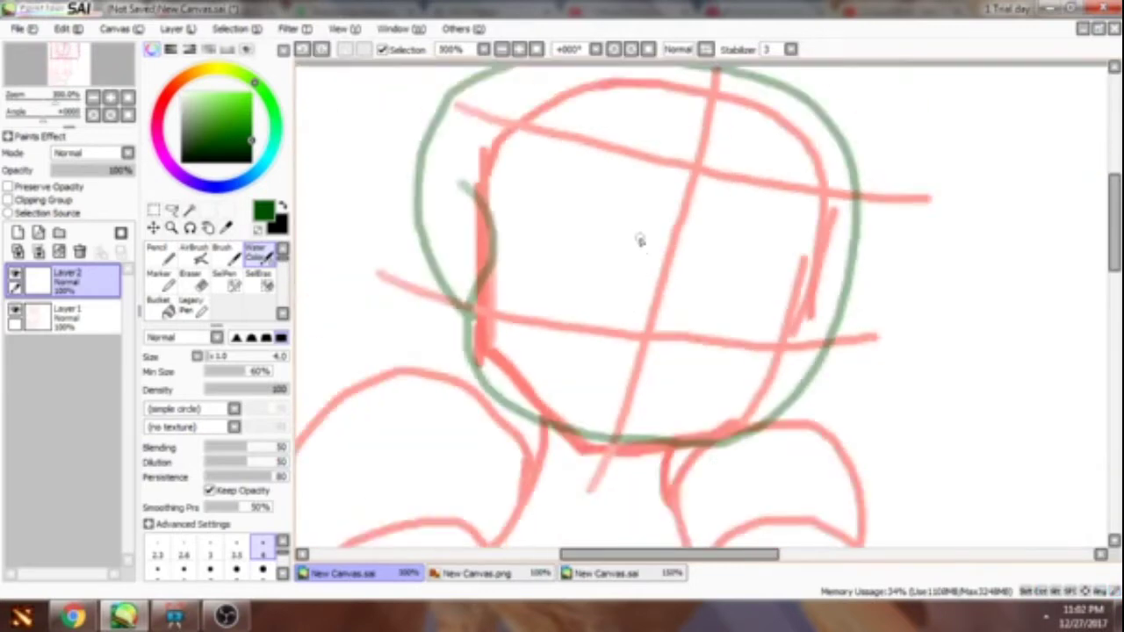
- Sketch two large round eye sockets in green on either side of the face's centre line
{"action": "scroll", "coordinate": [639, 238], "scroll_direction": "up", "scroll_amount": 2}
{"action": "left_click_drag", "start_coordinate": [518, 137], "coordinate": [456, 343]}
{"action": "key", "text": "ctrl+z"}
{"action": "mouse_move", "coordinate": [435, 188]}
{"action": "left_mouse_down"}
{"action": "mouse_move", "coordinate": [519, 333]}
{"action": "mouse_move", "coordinate": [448, 255]}
{"action": "left_mouse_up"}
{"action": "key", "text": "ctrl+z"}
{"action": "mouse_move", "coordinate": [434, 188]}
{"action": "left_mouse_down"}
{"action": "mouse_move", "coordinate": [602, 156]}
{"action": "mouse_move", "coordinate": [441, 184]}
{"action": "mouse_move", "coordinate": [649, 184]}
{"action": "left_mouse_up"}
{"action": "key", "text": "ctrl+z"}
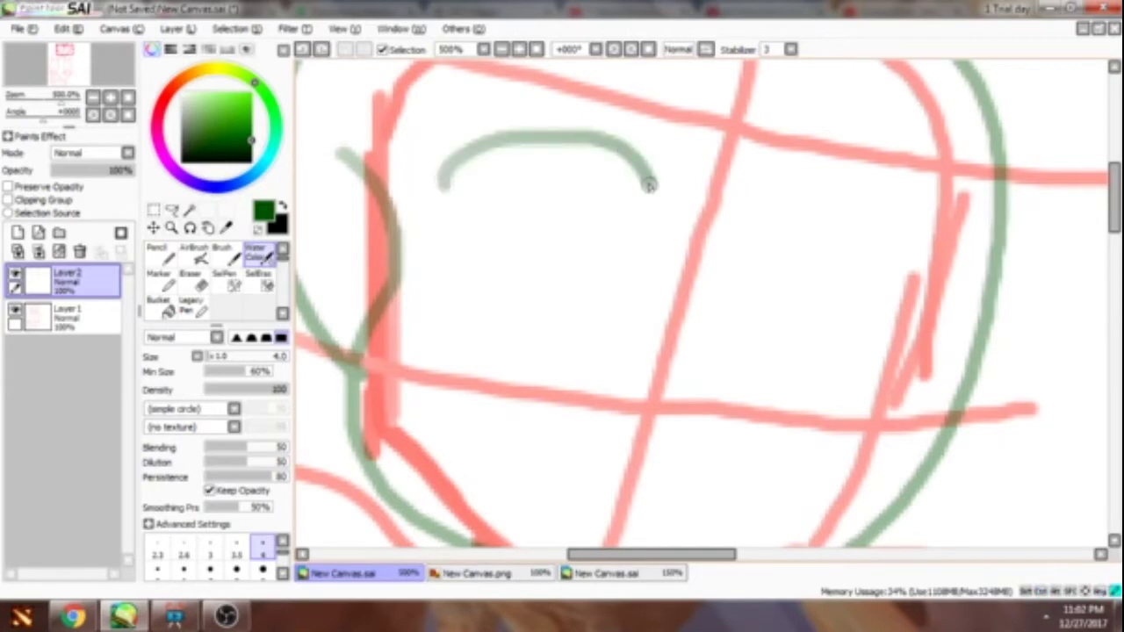
{"action": "scroll", "coordinate": [518, 211], "scroll_direction": "right", "scroll_amount": 3}
{"action": "left_click_drag", "start_coordinate": [592, 218], "coordinate": [594, 326]}
- Sketch the small pointed nose and the wide grinning mouth with tooth divisions in green
{"action": "scroll", "coordinate": [571, 299], "scroll_direction": "down", "scroll_amount": 1}
{"action": "mouse_move", "coordinate": [552, 271]}
{"action": "left_mouse_down"}
{"action": "mouse_move", "coordinate": [590, 231]}
{"action": "mouse_move", "coordinate": [590, 283]}
{"action": "left_mouse_up"}
{"action": "scroll", "coordinate": [590, 283], "scroll_direction": "up", "scroll_amount": 2}
{"action": "mouse_move", "coordinate": [443, 294]}
{"action": "left_mouse_down"}
{"action": "mouse_move", "coordinate": [589, 351]}
{"action": "mouse_move", "coordinate": [494, 459]}
{"action": "mouse_move", "coordinate": [471, 331]}
{"action": "left_mouse_up"}
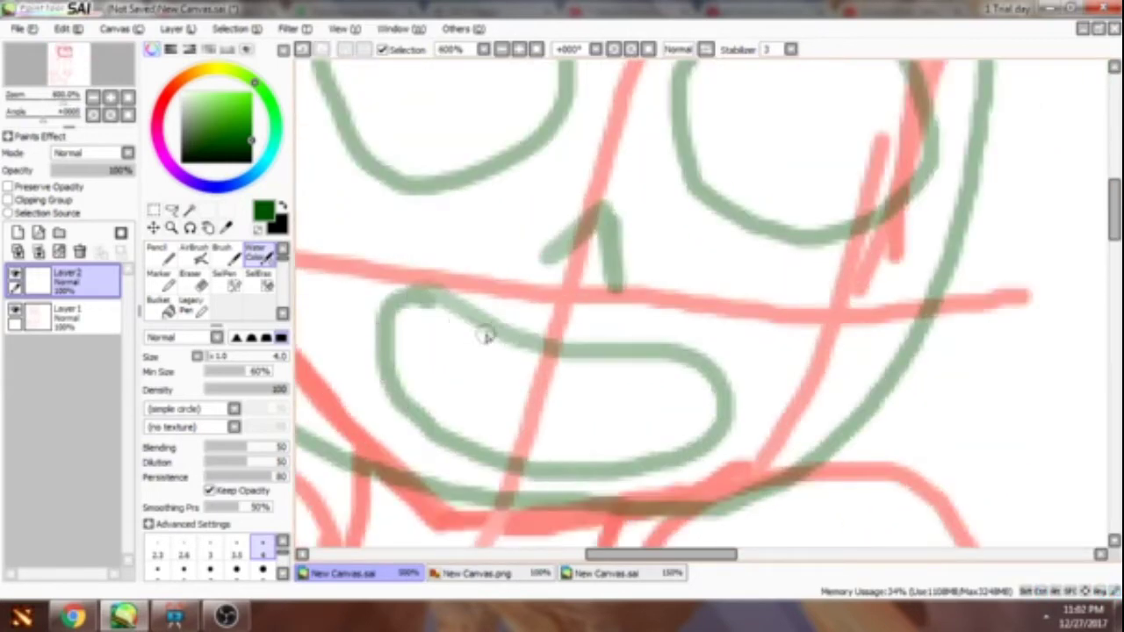
{"action": "left_click_drag", "start_coordinate": [602, 366], "coordinate": [582, 466]}
- Sketch the neck sides and curved collar below the jaw in green
{"action": "scroll", "coordinate": [581, 466], "scroll_direction": "down", "scroll_amount": 5}
{"action": "scroll", "coordinate": [392, 210], "scroll_direction": "up", "scroll_amount": 4}
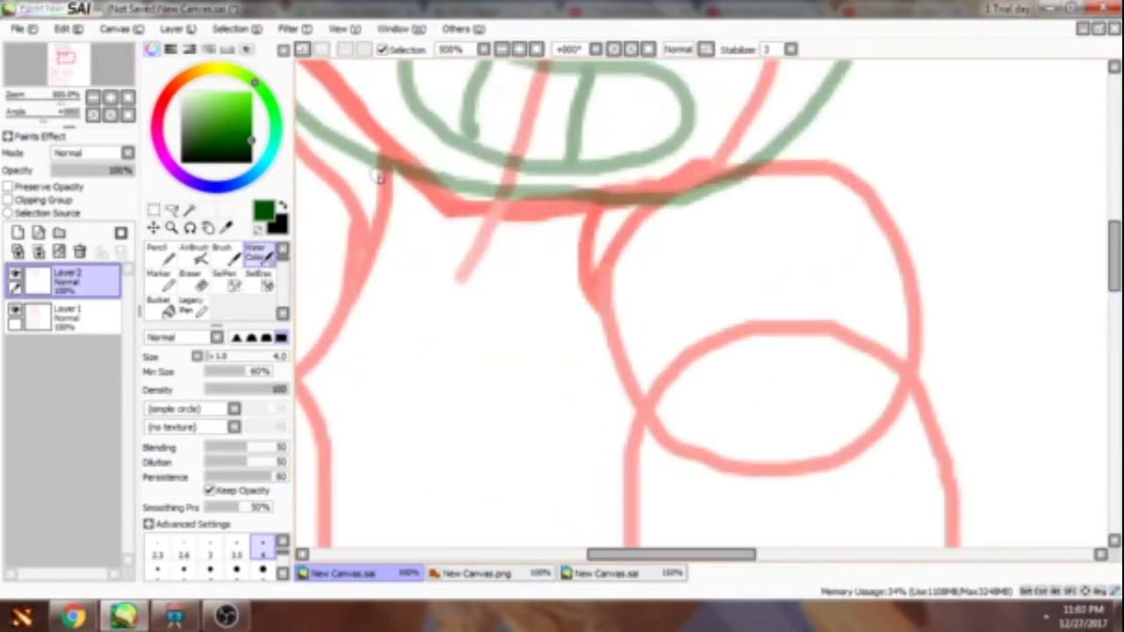
{"action": "mouse_move", "coordinate": [375, 267]}
{"action": "left_mouse_down"}
{"action": "mouse_move", "coordinate": [567, 295]}
{"action": "mouse_move", "coordinate": [596, 281]}
{"action": "left_mouse_up"}
{"action": "key", "text": "ctrl+z"}
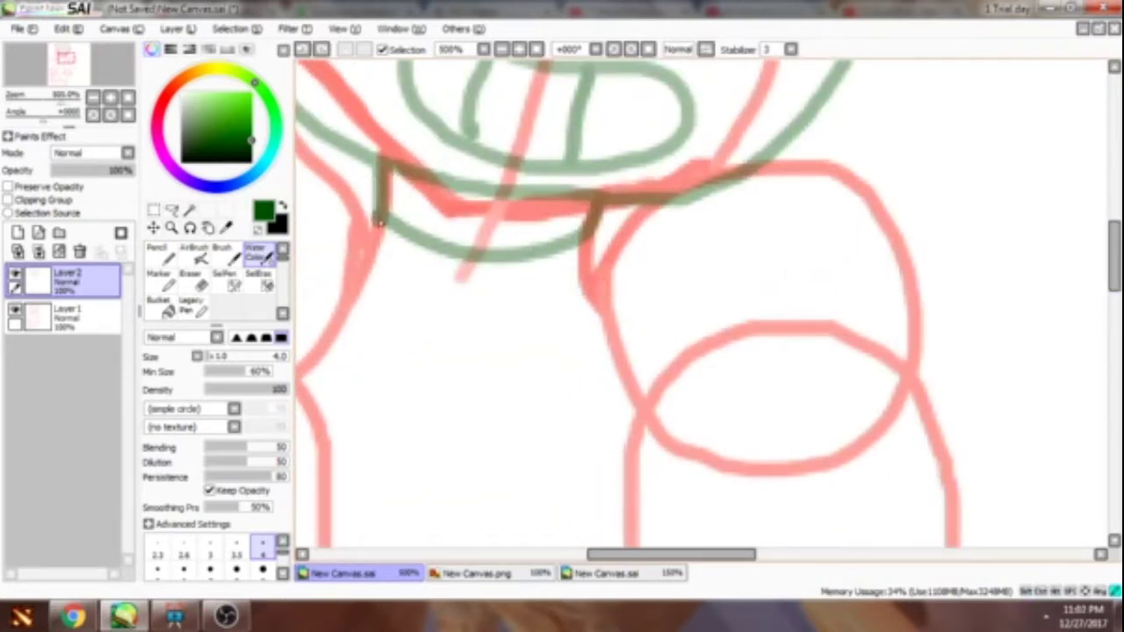
- Sketch both jacket shoulders in green over the shoulder circles, ending each in a jagged fur edge
{"action": "left_click_drag", "start_coordinate": [746, 167], "coordinate": [939, 422]}
{"action": "mouse_move", "coordinate": [921, 333]}
{"action": "left_mouse_down"}
{"action": "mouse_move", "coordinate": [803, 338]}
{"action": "mouse_move", "coordinate": [650, 492]}
{"action": "left_mouse_up"}
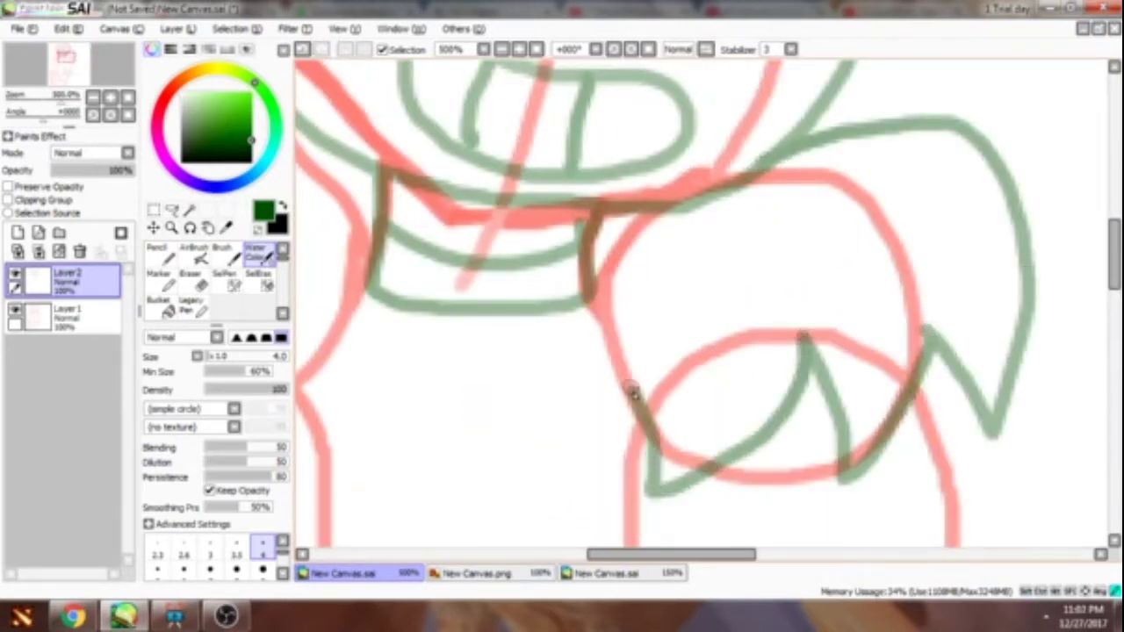
{"action": "left_click_drag", "start_coordinate": [649, 422], "coordinate": [588, 299]}
{"action": "scroll", "coordinate": [539, 235], "scroll_direction": "down", "scroll_amount": 1}
{"action": "scroll", "coordinate": [539, 235], "scroll_direction": "up", "scroll_amount": 1}
{"action": "left_click_drag", "start_coordinate": [422, 221], "coordinate": [393, 500]}
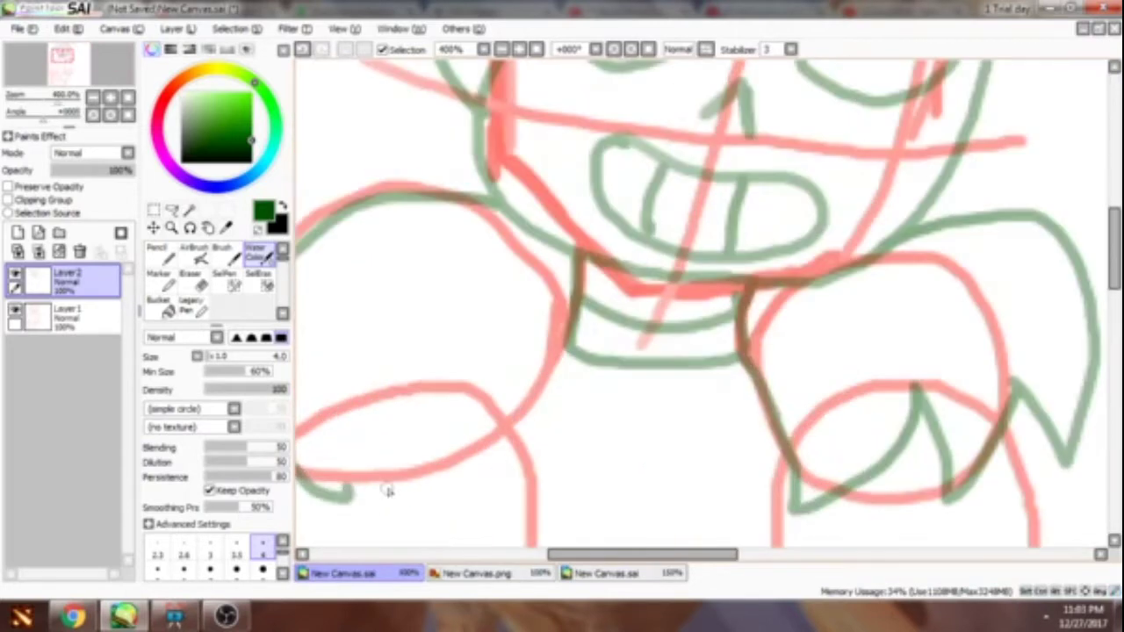
- Sketch both jacket sleeves with bent elbows and crease lines, plus the jacket's lower panels, in green
{"action": "scroll", "coordinate": [562, 376], "scroll_direction": "down", "scroll_amount": 2}
{"action": "scroll", "coordinate": [580, 351], "scroll_direction": "up", "scroll_amount": 1}
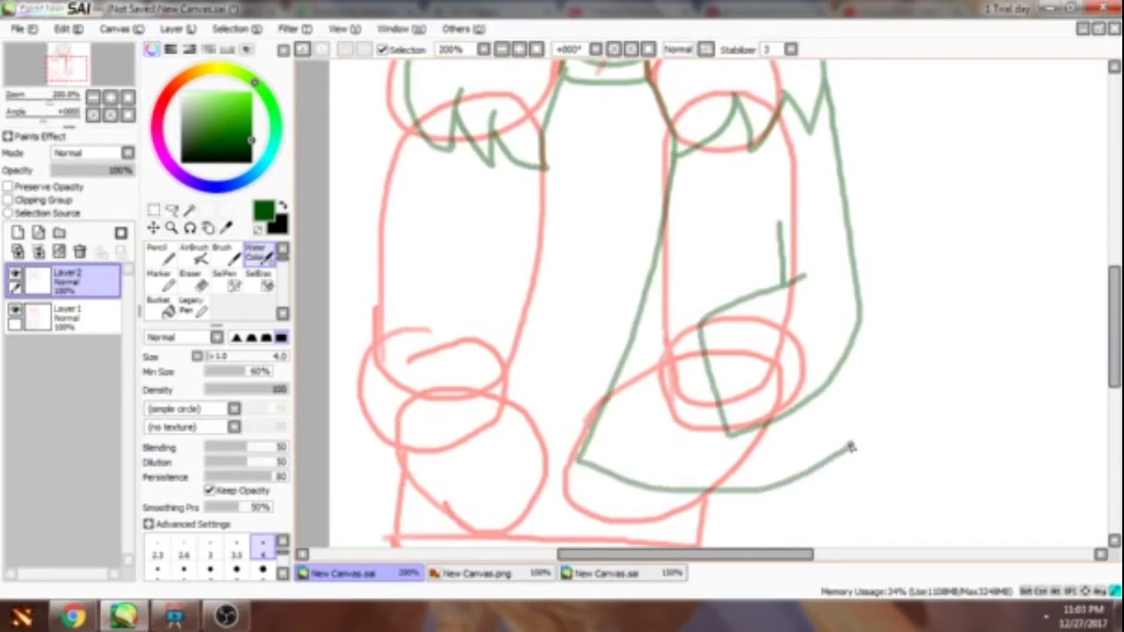
{"action": "scroll", "coordinate": [827, 460], "scroll_direction": "down", "scroll_amount": 2}
{"action": "scroll", "coordinate": [474, 389], "scroll_direction": "up", "scroll_amount": 3}
{"action": "scroll", "coordinate": [693, 447], "scroll_direction": "down", "scroll_amount": 2}
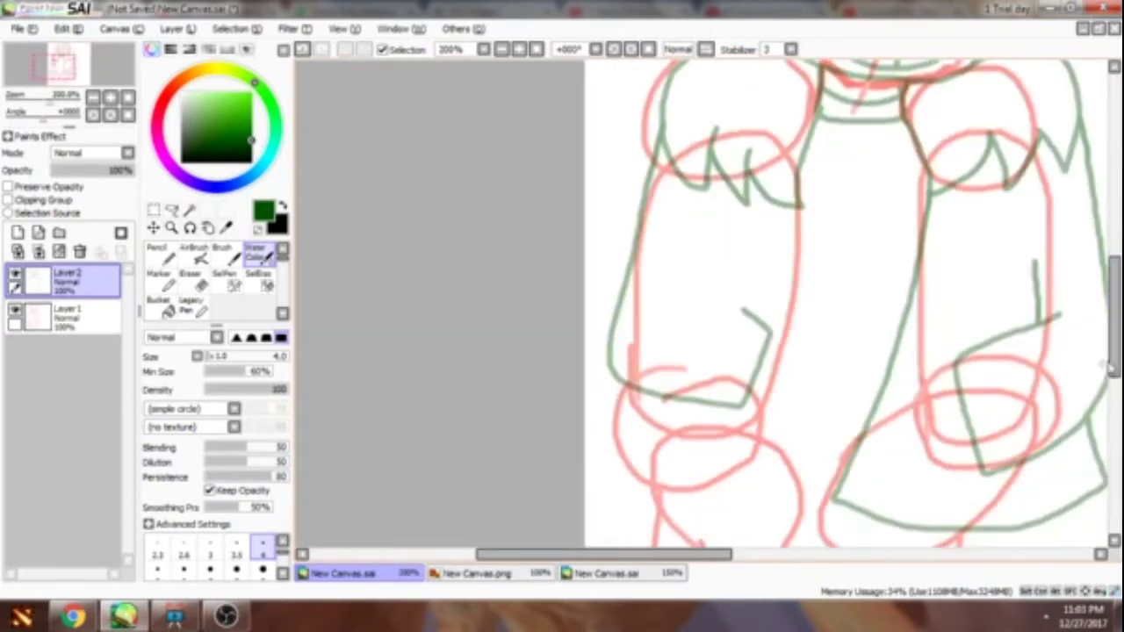
{"action": "scroll", "coordinate": [693, 448], "scroll_direction": "up", "scroll_amount": 1}
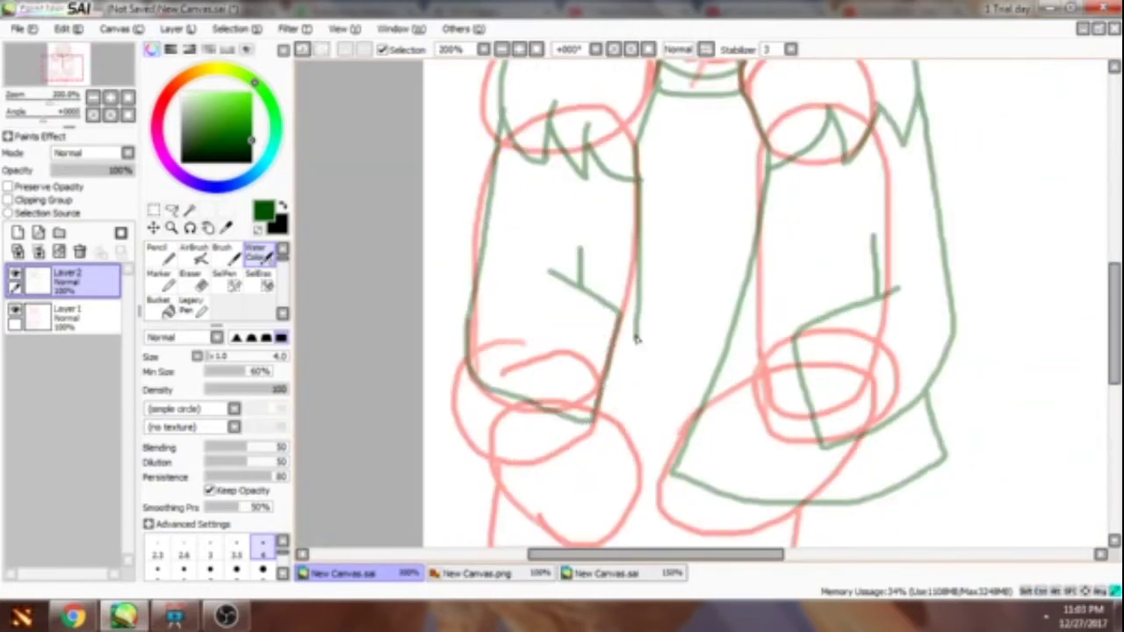
{"action": "scroll", "coordinate": [643, 279], "scroll_direction": "up", "scroll_amount": 2}
{"action": "scroll", "coordinate": [583, 472], "scroll_direction": "down", "scroll_amount": 2}
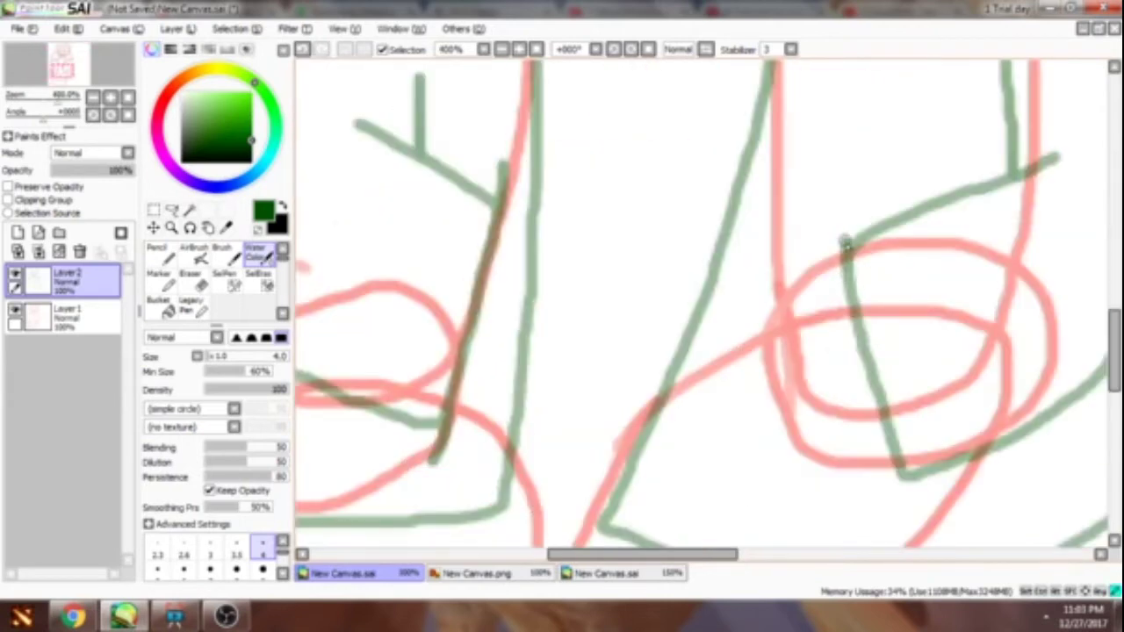
{"action": "mouse_move", "coordinate": [659, 554]}
{"action": "left_mouse_down"}
{"action": "mouse_move", "coordinate": [619, 554]}
{"action": "mouse_move", "coordinate": [663, 558]}
{"action": "left_mouse_up"}
- Sketch the shirt hem and the shorts in green, with a centre seam, side stripes and the tops of the legs
{"action": "scroll", "coordinate": [711, 296], "scroll_direction": "up", "scroll_amount": 2}
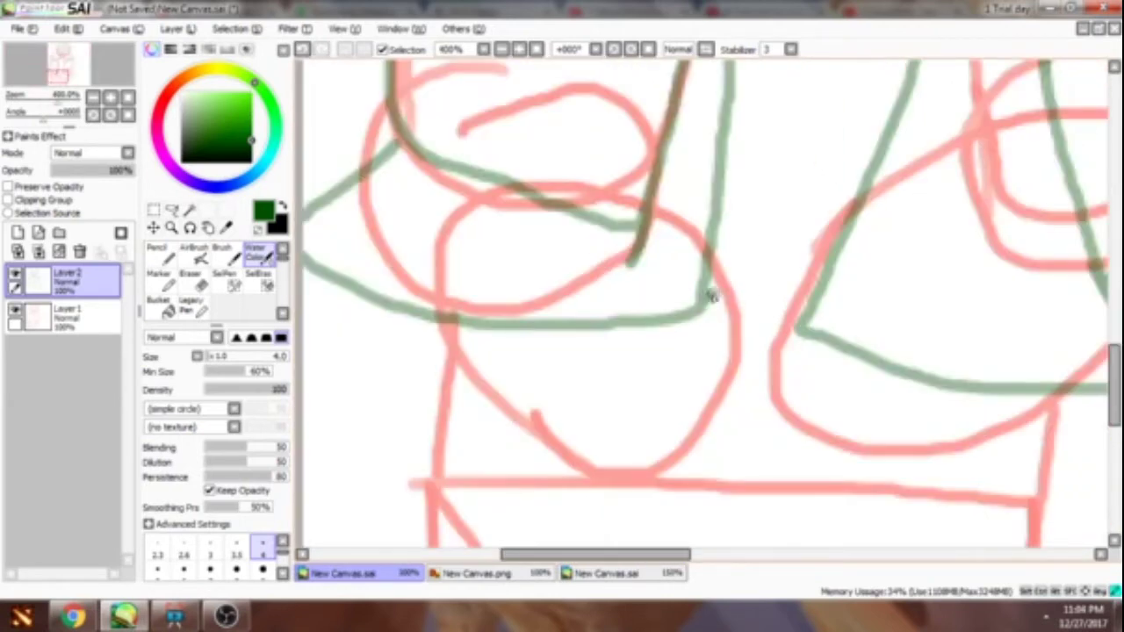
{"action": "scroll", "coordinate": [802, 297], "scroll_direction": "down", "scroll_amount": 2}
{"action": "mouse_move", "coordinate": [850, 250]}
{"action": "left_mouse_down"}
{"action": "mouse_move", "coordinate": [518, 442]}
{"action": "mouse_move", "coordinate": [509, 312]}
{"action": "left_mouse_up"}
{"action": "scroll", "coordinate": [420, 182], "scroll_direction": "left", "scroll_amount": 2}
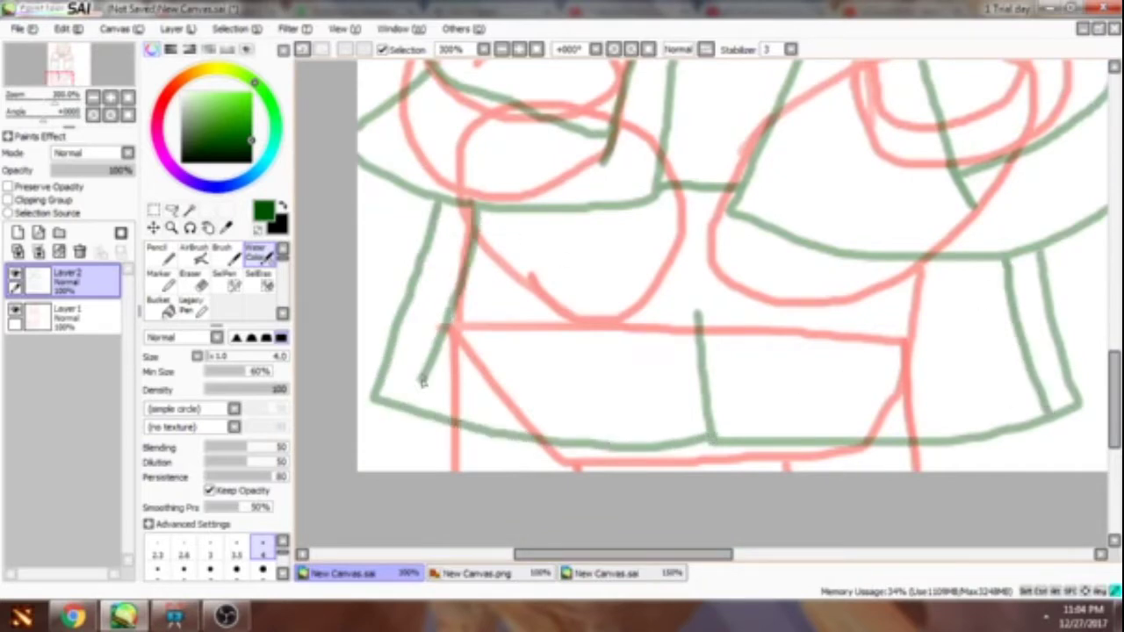
{"action": "scroll", "coordinate": [724, 474], "scroll_direction": "up", "scroll_amount": 1}
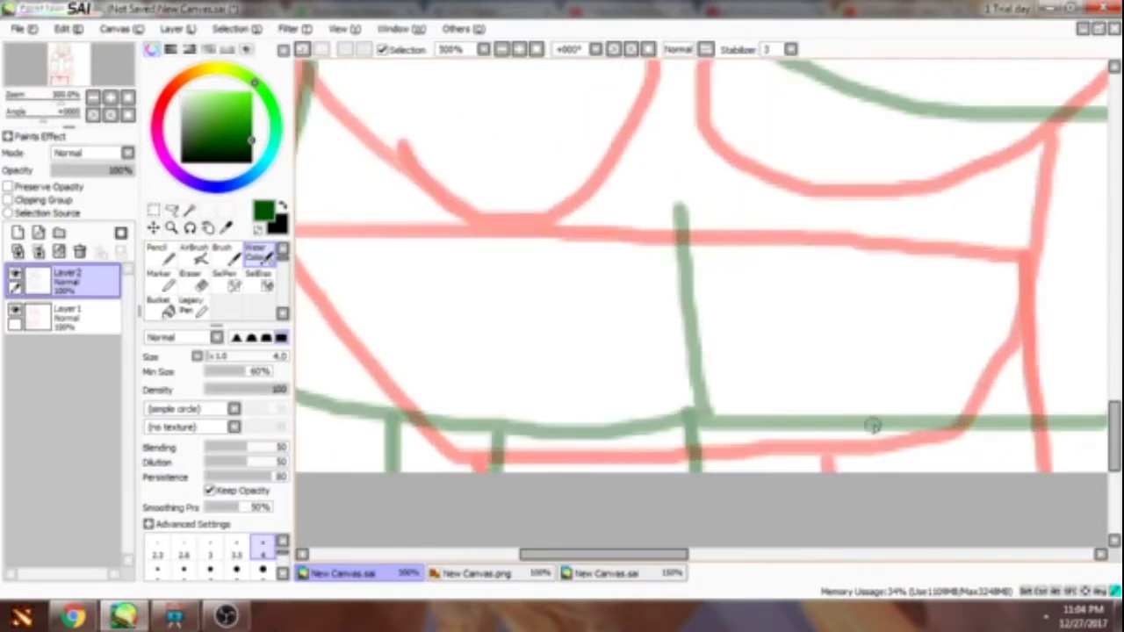
- Add a third layer on top for the line art and set the Pencil to black
{"action": "scroll", "coordinate": [871, 425], "scroll_direction": "down", "scroll_amount": 5}
{"action": "scroll", "coordinate": [935, 117], "scroll_direction": "up", "scroll_amount": 5}
{"action": "left_click", "coordinate": [18, 252]}
{"action": "left_click_drag", "start_coordinate": [53, 314], "coordinate": [76, 321]}
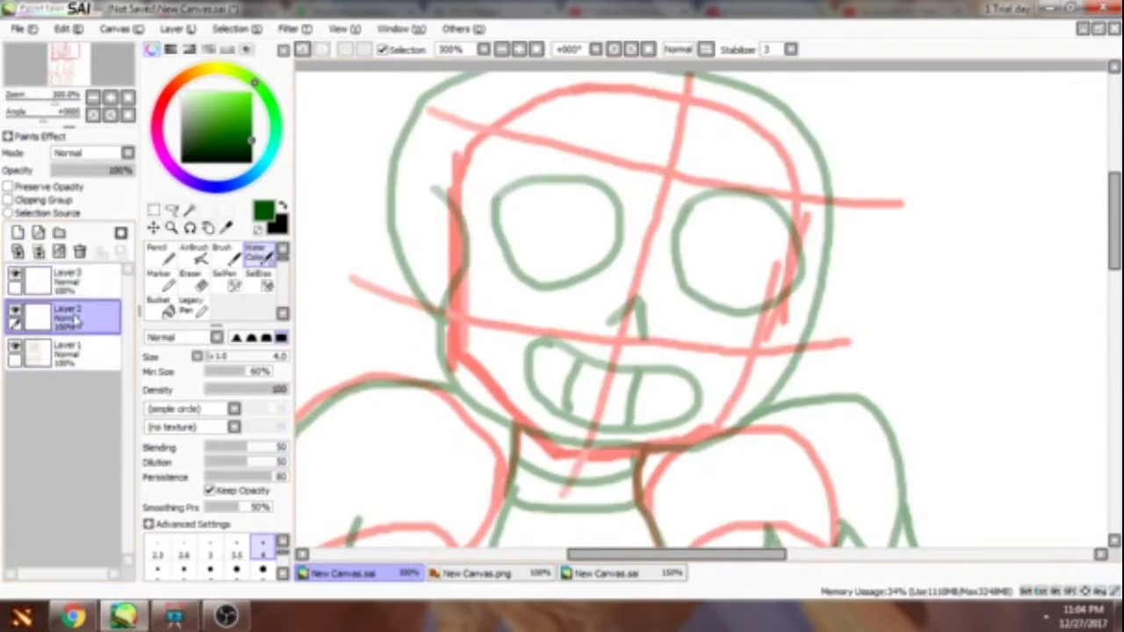
{"action": "left_click", "coordinate": [66, 279]}
{"action": "left_click", "coordinate": [158, 254]}
{"action": "left_click", "coordinate": [251, 163]}
- Ink the outlines of both eye sockets and the pointed nose in black over the green sketch
{"action": "scroll", "coordinate": [502, 131], "scroll_direction": "down", "scroll_amount": 3}
{"action": "scroll", "coordinate": [502, 132], "scroll_direction": "up", "scroll_amount": 4}
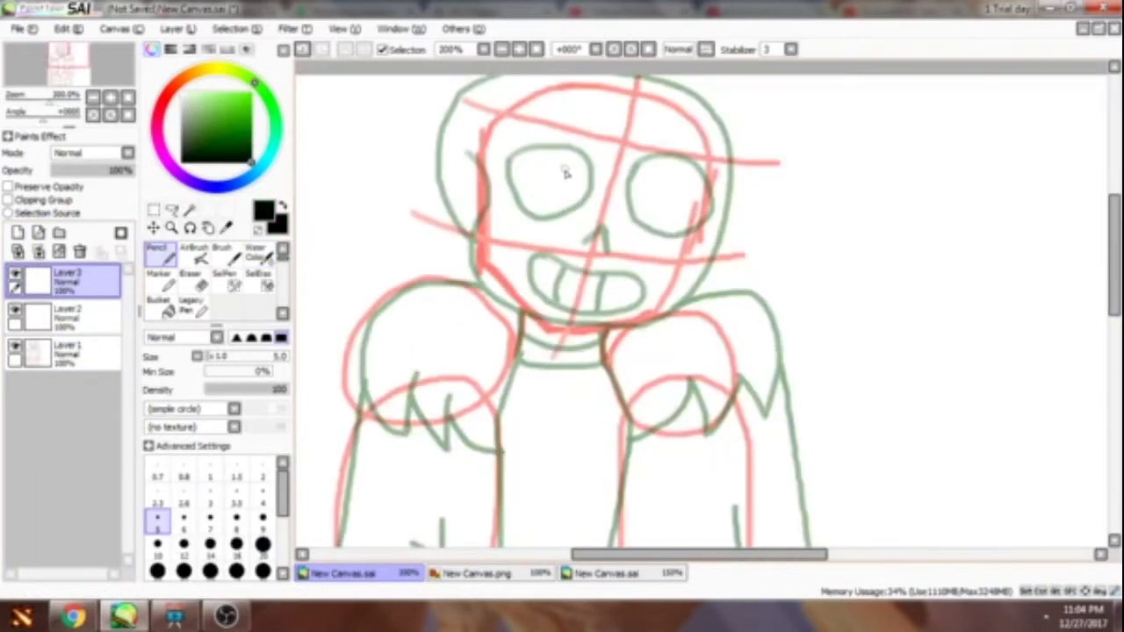
{"action": "scroll", "coordinate": [502, 131], "scroll_direction": "up", "scroll_amount": 1}
{"action": "mouse_move", "coordinate": [426, 163]}
{"action": "left_mouse_down"}
{"action": "mouse_move", "coordinate": [551, 109]}
{"action": "mouse_move", "coordinate": [653, 161]}
{"action": "mouse_move", "coordinate": [604, 328]}
{"action": "mouse_move", "coordinate": [448, 303]}
{"action": "mouse_move", "coordinate": [446, 163]}
{"action": "left_mouse_up"}
{"action": "mouse_move", "coordinate": [803, 184]}
{"action": "left_mouse_down"}
{"action": "mouse_move", "coordinate": [934, 161]}
{"action": "mouse_move", "coordinate": [1017, 328]}
{"action": "mouse_move", "coordinate": [855, 383]}
{"action": "mouse_move", "coordinate": [792, 214]}
{"action": "mouse_move", "coordinate": [803, 189]}
{"action": "left_mouse_up"}
{"action": "scroll", "coordinate": [803, 188], "scroll_direction": "down", "scroll_amount": 2}
{"action": "scroll", "coordinate": [627, 351], "scroll_direction": "up", "scroll_amount": 2}
{"action": "left_click_drag", "start_coordinate": [627, 351], "coordinate": [728, 376]}
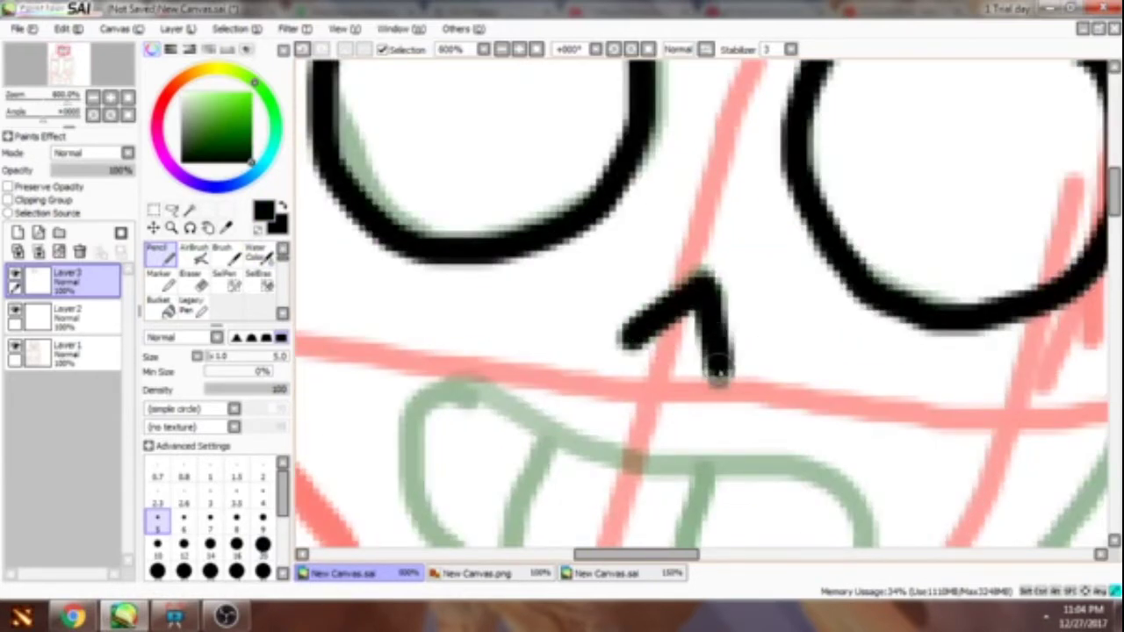
- Ink the grinning mouth and its tooth divisions in black
{"action": "scroll", "coordinate": [586, 323], "scroll_direction": "down", "scroll_amount": 1}
{"action": "scroll", "coordinate": [586, 323], "scroll_direction": "up", "scroll_amount": 3}
{"action": "mouse_move", "coordinate": [451, 109]}
{"action": "left_mouse_down"}
{"action": "mouse_move", "coordinate": [484, 95]}
{"action": "mouse_move", "coordinate": [792, 162]}
{"action": "mouse_move", "coordinate": [919, 353]}
{"action": "mouse_move", "coordinate": [543, 334]}
{"action": "mouse_move", "coordinate": [475, 121]}
{"action": "mouse_move", "coordinate": [556, 301]}
{"action": "left_mouse_up"}
- Fill the eye socket on the drawing's left side with solid black
{"action": "scroll", "coordinate": [555, 301], "scroll_direction": "down", "scroll_amount": 3}
{"action": "scroll", "coordinate": [515, 108], "scroll_direction": "up", "scroll_amount": 1}
{"action": "scroll", "coordinate": [477, 263], "scroll_direction": "up", "scroll_amount": 2}
{"action": "mouse_move", "coordinate": [435, 237]}
{"action": "left_mouse_down"}
{"action": "mouse_move", "coordinate": [476, 305]}
{"action": "mouse_move", "coordinate": [653, 421]}
{"action": "mouse_move", "coordinate": [703, 404]}
{"action": "left_mouse_up"}
{"action": "scroll", "coordinate": [703, 404], "scroll_direction": "down", "scroll_amount": 1}
{"action": "mouse_move", "coordinate": [439, 237]}
{"action": "left_mouse_down"}
{"action": "mouse_move", "coordinate": [533, 383]}
{"action": "mouse_move", "coordinate": [476, 339]}
{"action": "left_mouse_up"}
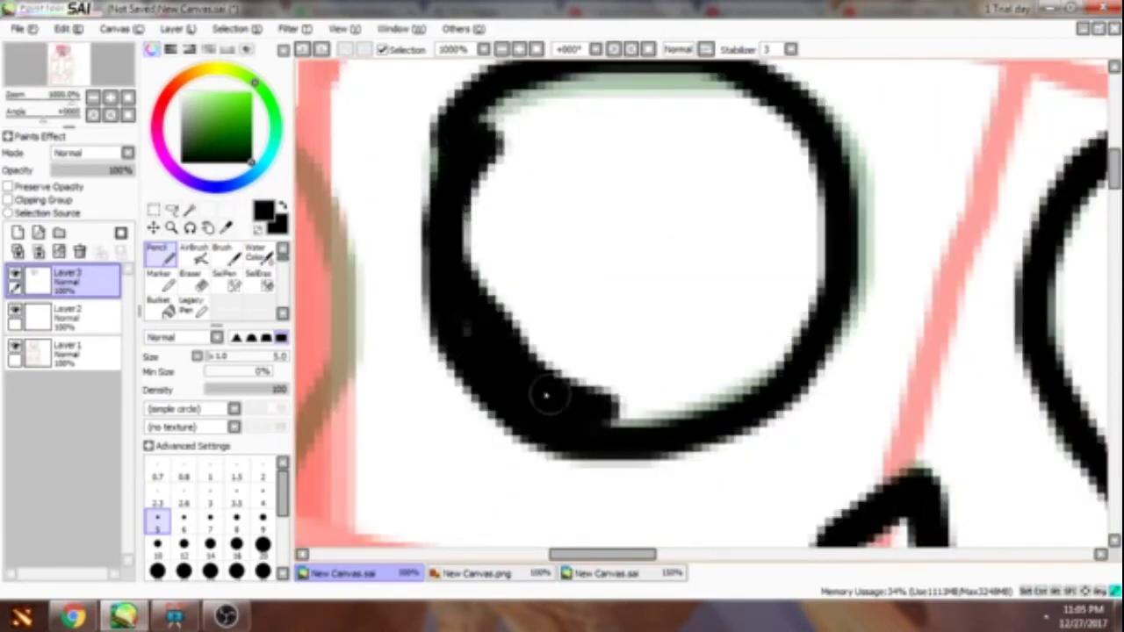
{"action": "scroll", "coordinate": [781, 369], "scroll_direction": "up", "scroll_amount": 1}
{"action": "mouse_move", "coordinate": [782, 369]}
{"action": "left_mouse_down"}
{"action": "mouse_move", "coordinate": [605, 80]}
{"action": "mouse_move", "coordinate": [557, 364]}
{"action": "mouse_move", "coordinate": [772, 155]}
{"action": "mouse_move", "coordinate": [676, 362]}
{"action": "mouse_move", "coordinate": [509, 201]}
{"action": "mouse_move", "coordinate": [582, 131]}
{"action": "mouse_move", "coordinate": [615, 165]}
{"action": "mouse_move", "coordinate": [647, 323]}
{"action": "left_mouse_up"}
- Fill the eye socket on the drawing's right side with solid black
{"action": "scroll", "coordinate": [595, 162], "scroll_direction": "down", "scroll_amount": 2}
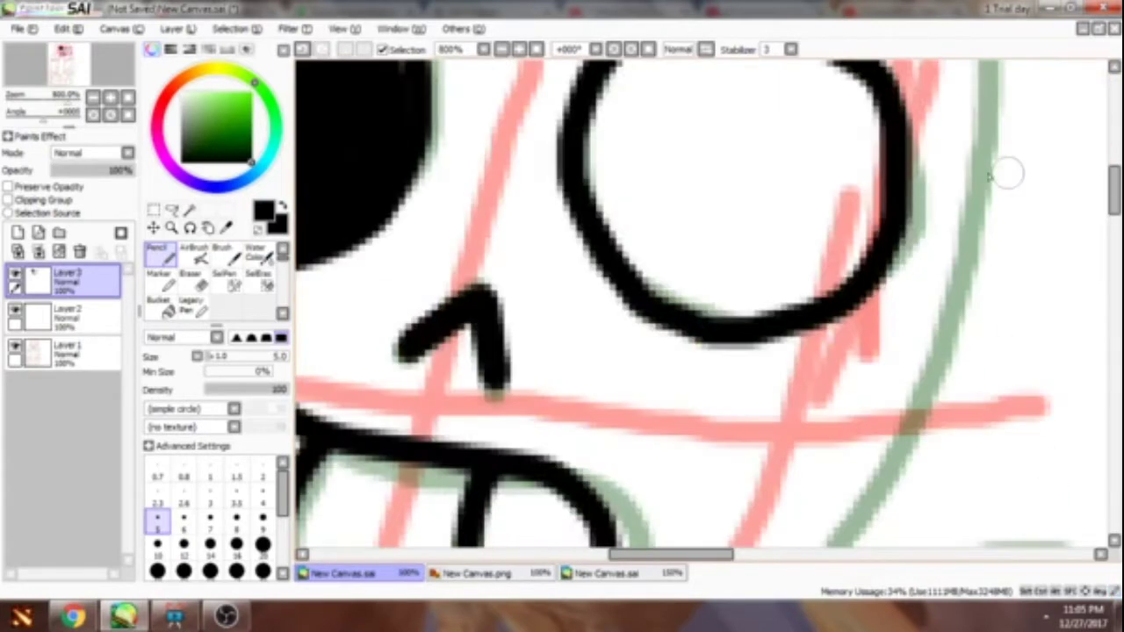
{"action": "scroll", "coordinate": [1004, 170], "scroll_direction": "up", "scroll_amount": 2}
{"action": "mouse_move", "coordinate": [565, 381]}
{"action": "left_mouse_down"}
{"action": "mouse_move", "coordinate": [682, 93]}
{"action": "mouse_move", "coordinate": [965, 230]}
{"action": "mouse_move", "coordinate": [815, 514]}
{"action": "mouse_move", "coordinate": [609, 220]}
{"action": "mouse_move", "coordinate": [552, 205]}
{"action": "mouse_move", "coordinate": [913, 187]}
{"action": "mouse_move", "coordinate": [623, 333]}
{"action": "mouse_move", "coordinate": [714, 113]}
{"action": "mouse_move", "coordinate": [916, 363]}
{"action": "mouse_move", "coordinate": [757, 383]}
{"action": "mouse_move", "coordinate": [886, 281]}
{"action": "mouse_move", "coordinate": [710, 176]}
{"action": "mouse_move", "coordinate": [671, 330]}
{"action": "left_mouse_up"}
{"action": "scroll", "coordinate": [694, 446], "scroll_direction": "down", "scroll_amount": 5}
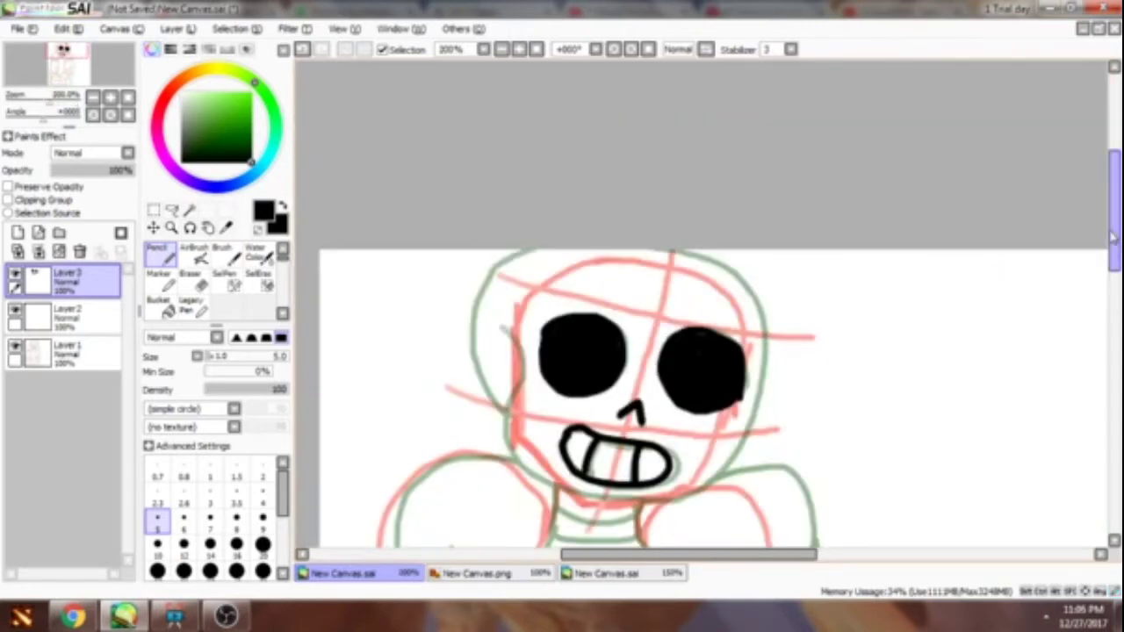
- Ink the complete skull outline in black, from the indented brow around the jaw and over the cranium
{"action": "scroll", "coordinate": [361, 169], "scroll_direction": "up", "scroll_amount": 4}
{"action": "scroll", "coordinate": [384, 291], "scroll_direction": "down", "scroll_amount": 1}
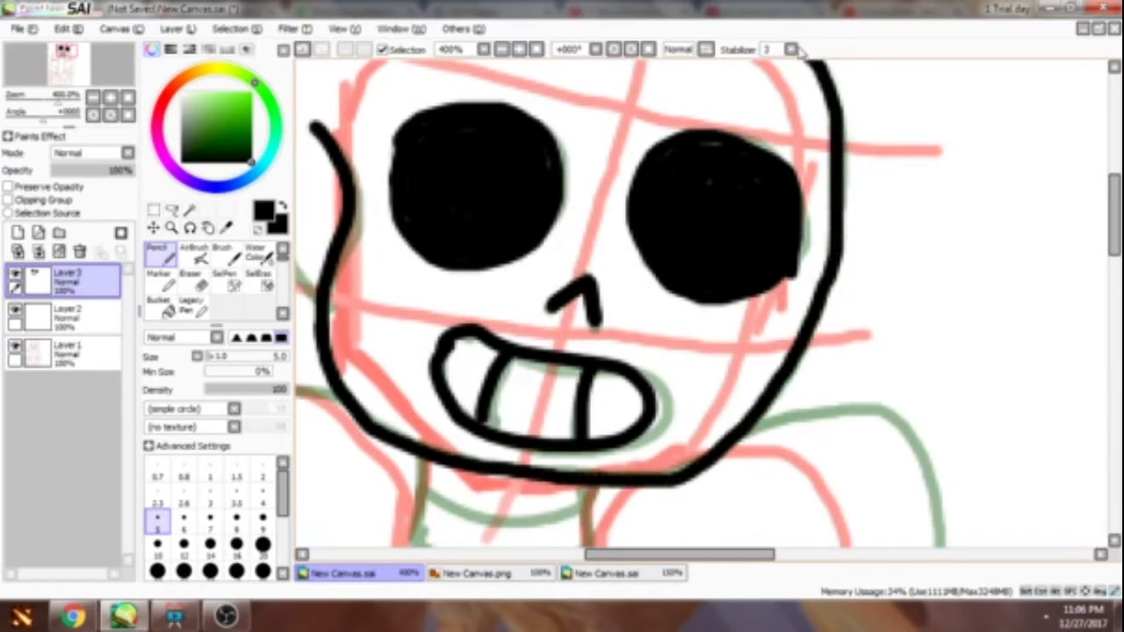
{"action": "scroll", "coordinate": [314, 222], "scroll_direction": "up", "scroll_amount": 1}
{"action": "scroll", "coordinate": [314, 222], "scroll_direction": "up", "scroll_amount": 2}
{"action": "left_click_drag", "start_coordinate": [853, 188], "coordinate": [667, 79]}
{"action": "scroll", "coordinate": [519, 190], "scroll_direction": "down", "scroll_amount": 4}
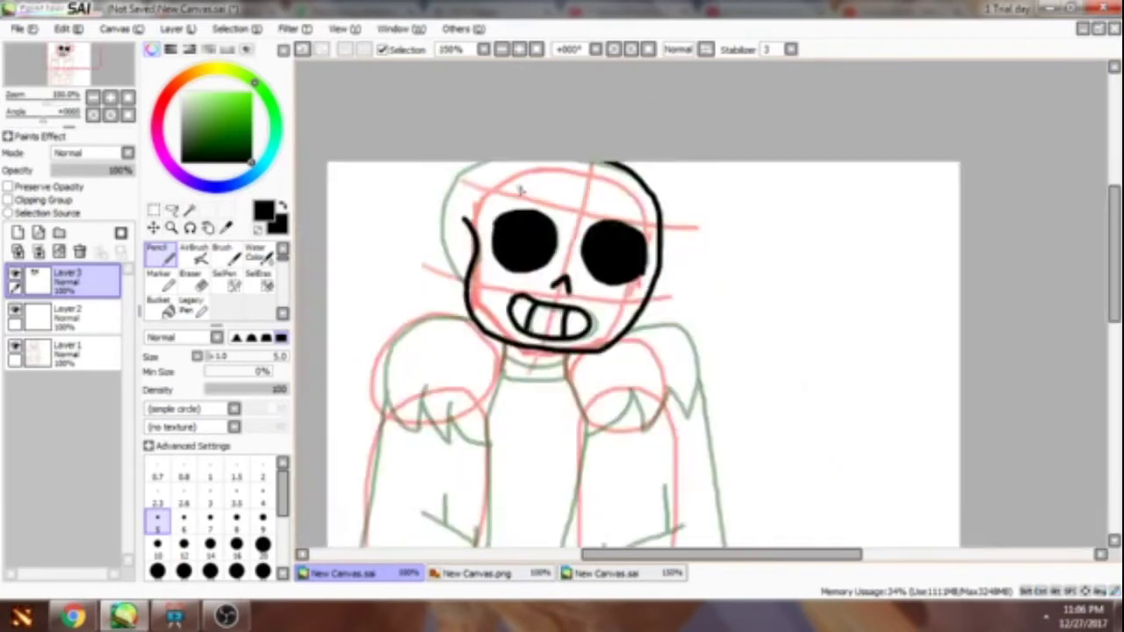
{"action": "scroll", "coordinate": [519, 190], "scroll_direction": "up", "scroll_amount": 3}
{"action": "scroll", "coordinate": [400, 406], "scroll_direction": "down", "scroll_amount": 6}
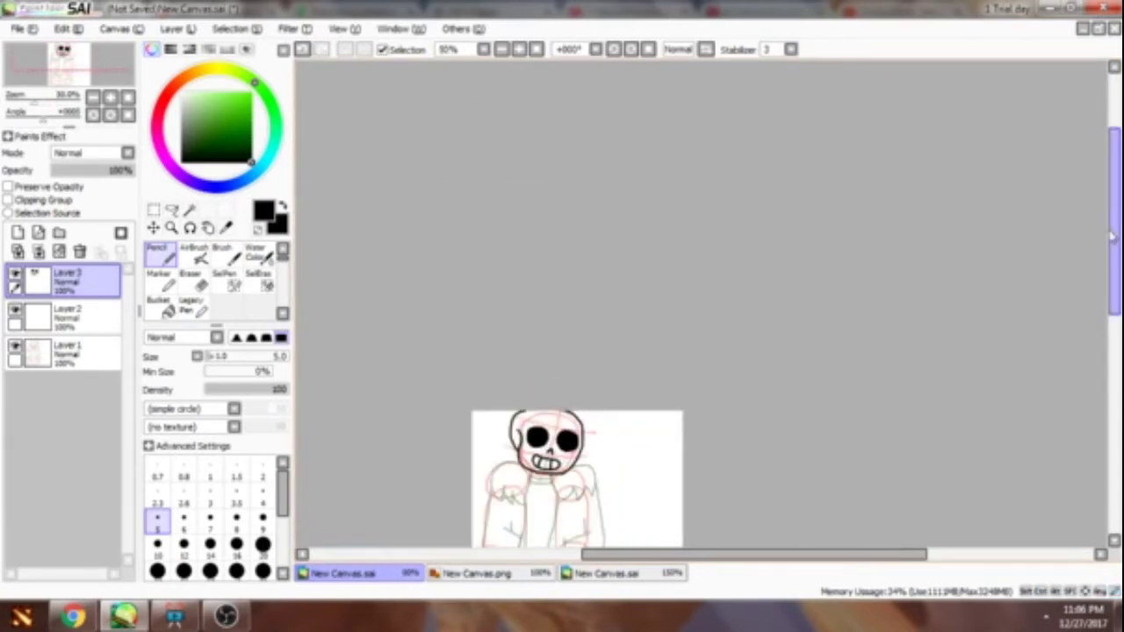
- Ink the neck sides and the two curved collar lines below the jaw in black
{"action": "scroll", "coordinate": [390, 220], "scroll_direction": "up", "scroll_amount": 3}
{"action": "scroll", "coordinate": [391, 219], "scroll_direction": "up", "scroll_amount": 5}
{"action": "mouse_move", "coordinate": [386, 210]}
{"action": "left_mouse_down"}
{"action": "mouse_move", "coordinate": [413, 296]}
{"action": "mouse_move", "coordinate": [727, 261]}
{"action": "left_mouse_up"}
{"action": "mouse_move", "coordinate": [392, 281]}
{"action": "left_mouse_down"}
{"action": "mouse_move", "coordinate": [673, 404]}
{"action": "mouse_move", "coordinate": [729, 268]}
{"action": "left_mouse_up"}
- Ink the jacket's fur trim on the drawing's right side in black, including its jagged lower edge
{"action": "scroll", "coordinate": [729, 267], "scroll_direction": "down", "scroll_amount": 5}
{"action": "scroll", "coordinate": [771, 186], "scroll_direction": "up", "scroll_amount": 4}
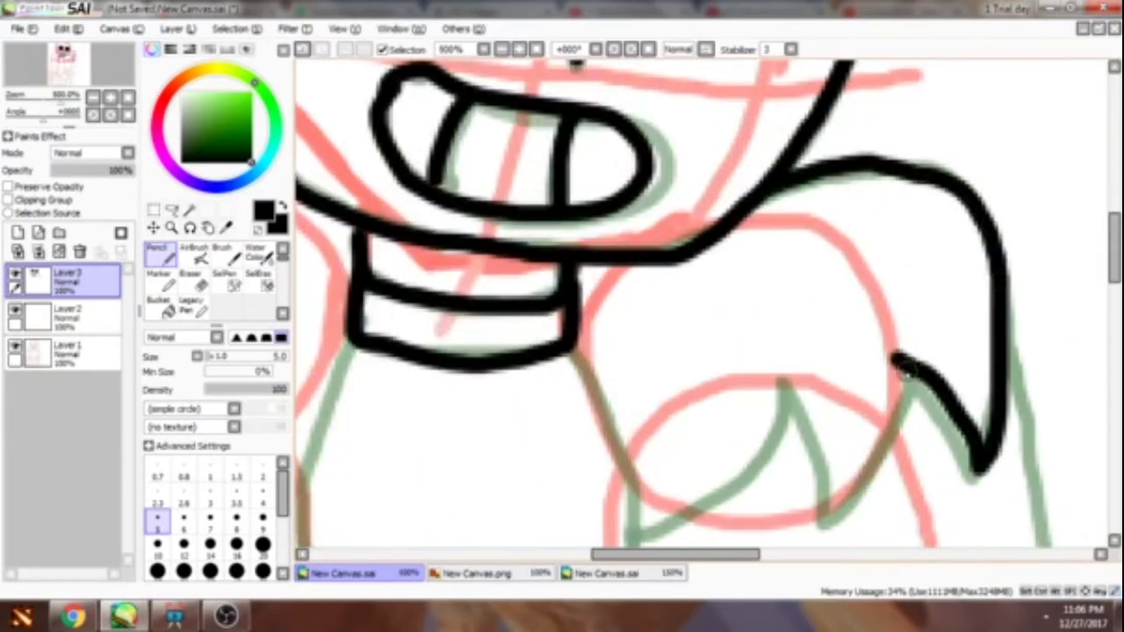
{"action": "scroll", "coordinate": [776, 381], "scroll_direction": "up", "scroll_amount": 2}
{"action": "scroll", "coordinate": [797, 276], "scroll_direction": "down", "scroll_amount": 3}
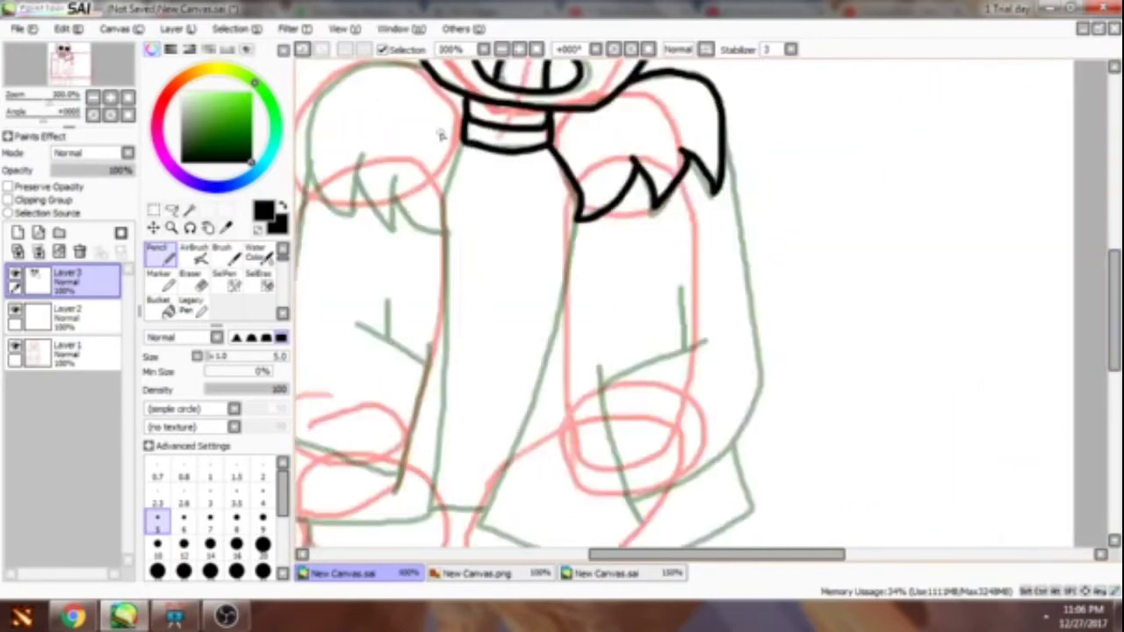
- Ink the rounded shoulder fur with its spiky lower edge on the drawing's left side in black
{"action": "scroll", "coordinate": [702, 308], "scroll_direction": "up", "scroll_amount": 1}
{"action": "scroll", "coordinate": [707, 309], "scroll_direction": "up", "scroll_amount": 2}
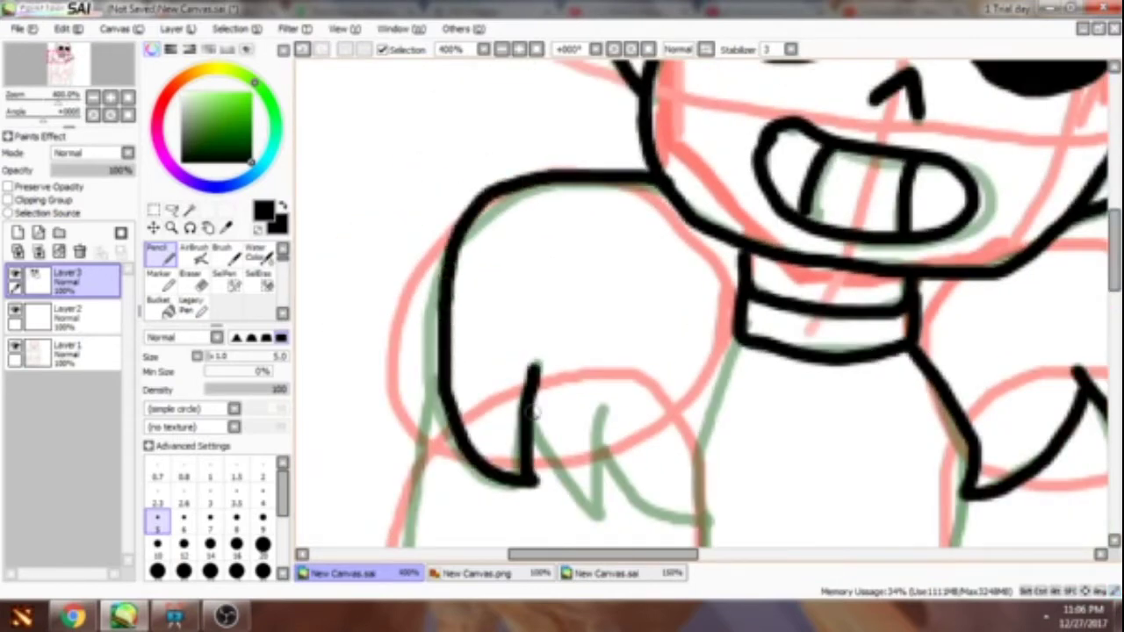
{"action": "scroll", "coordinate": [742, 348], "scroll_direction": "down", "scroll_amount": 1}
{"action": "scroll", "coordinate": [729, 246], "scroll_direction": "down", "scroll_amount": 4}
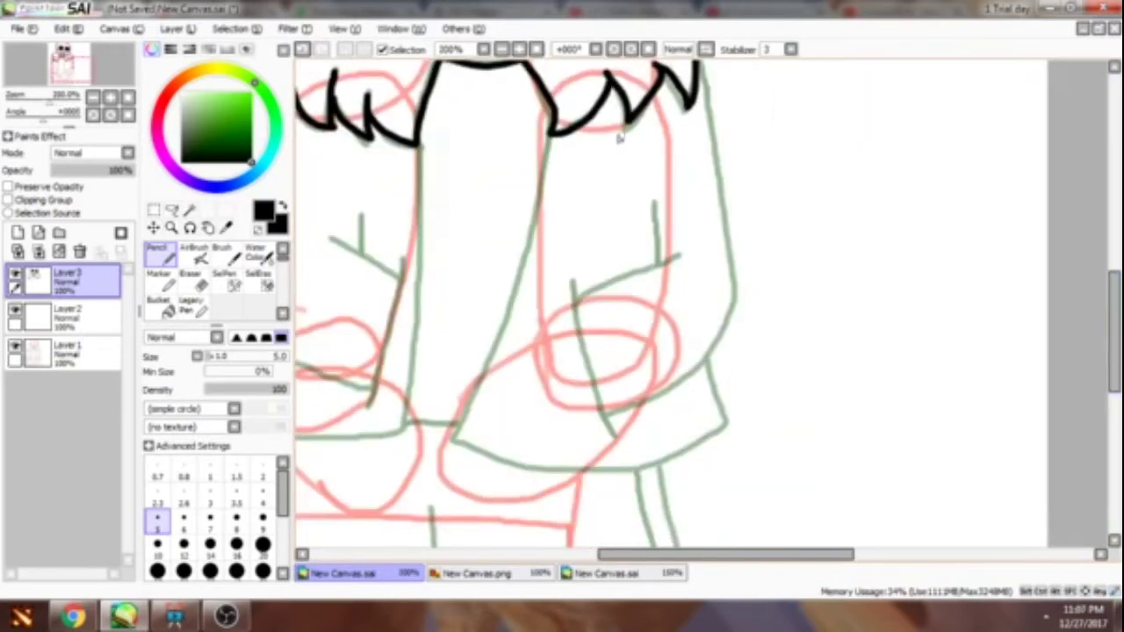
- Ink the outer sleeve edge, pocket outline and crease on the drawing's right side of the jacket in black
{"action": "scroll", "coordinate": [776, 150], "scroll_direction": "down", "scroll_amount": 2}
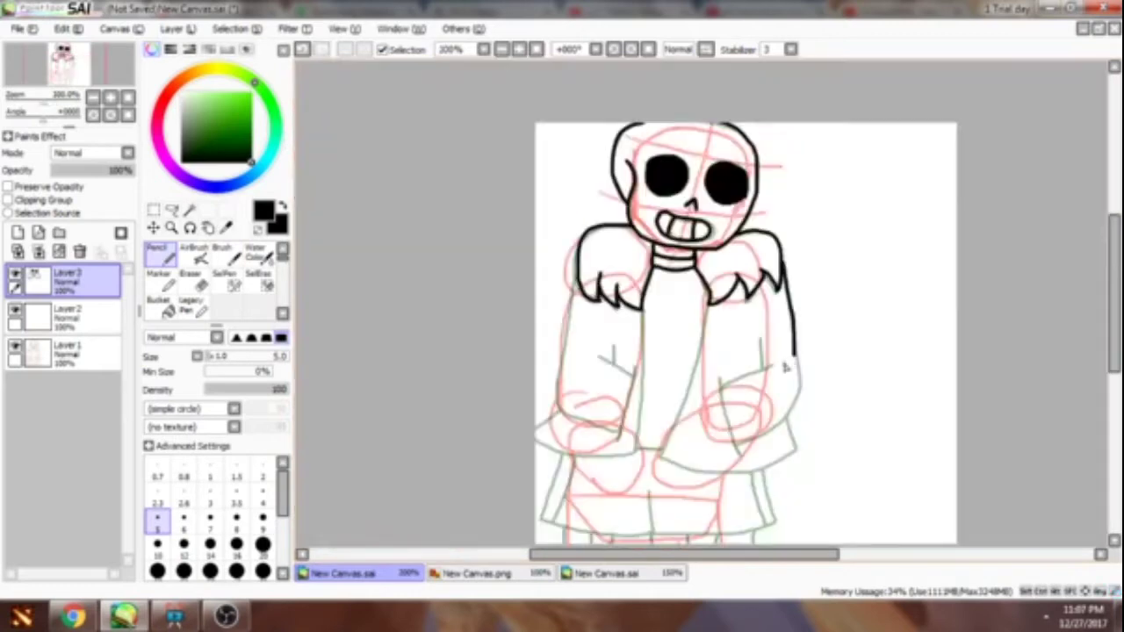
{"action": "scroll", "coordinate": [776, 150], "scroll_direction": "up", "scroll_amount": 2}
{"action": "scroll", "coordinate": [826, 338], "scroll_direction": "down", "scroll_amount": 3}
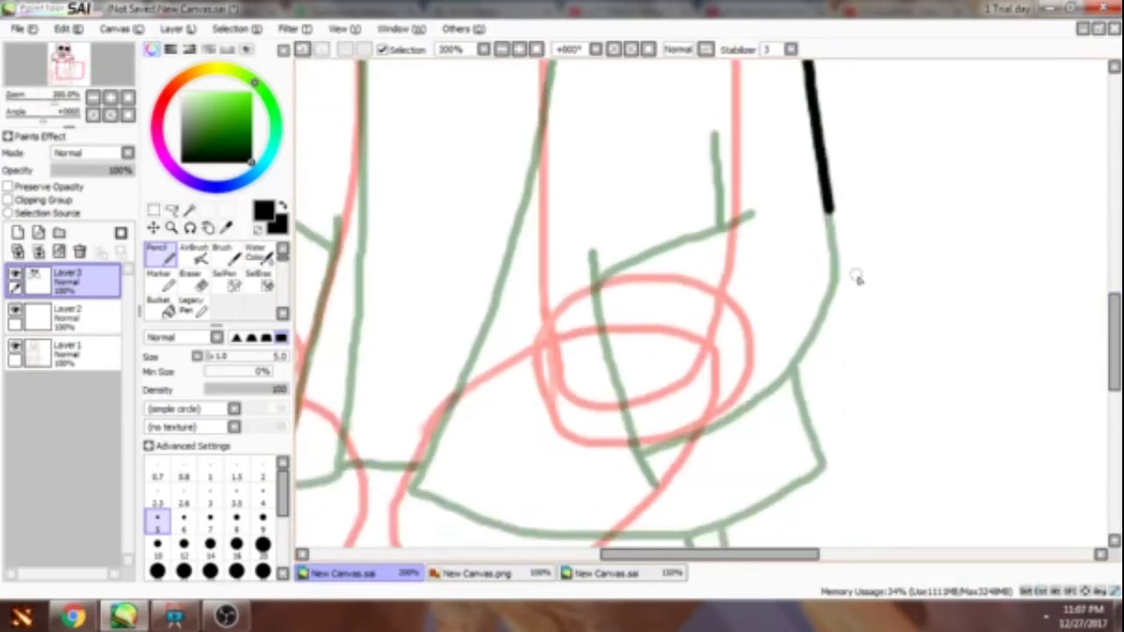
{"action": "scroll", "coordinate": [827, 219], "scroll_direction": "up", "scroll_amount": 1}
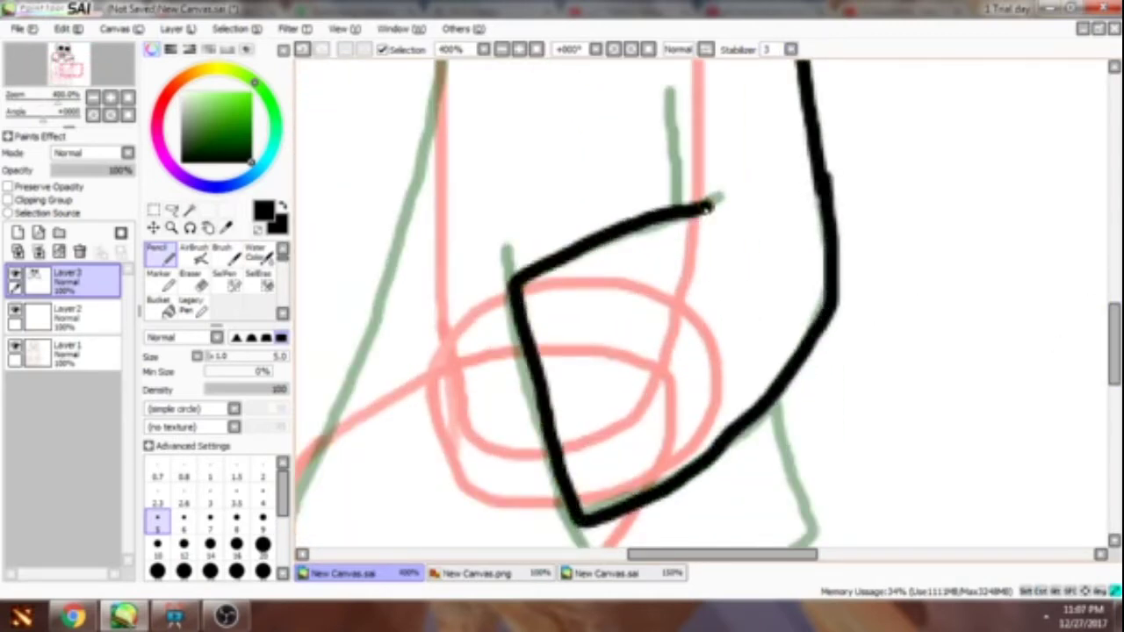
{"action": "scroll", "coordinate": [706, 208], "scroll_direction": "down", "scroll_amount": 1}
{"action": "scroll", "coordinate": [707, 208], "scroll_direction": "up", "scroll_amount": 1}
{"action": "left_click_drag", "start_coordinate": [647, 193], "coordinate": [694, 412]}
{"action": "scroll", "coordinate": [693, 413], "scroll_direction": "down", "scroll_amount": 2}
{"action": "scroll", "coordinate": [649, 352], "scroll_direction": "up", "scroll_amount": 2}
- Ink the jacket's front edge and curved hem on the drawing's right side, closing the hem against the sleeve
{"action": "left_click_drag", "start_coordinate": [531, 67], "coordinate": [499, 197]}
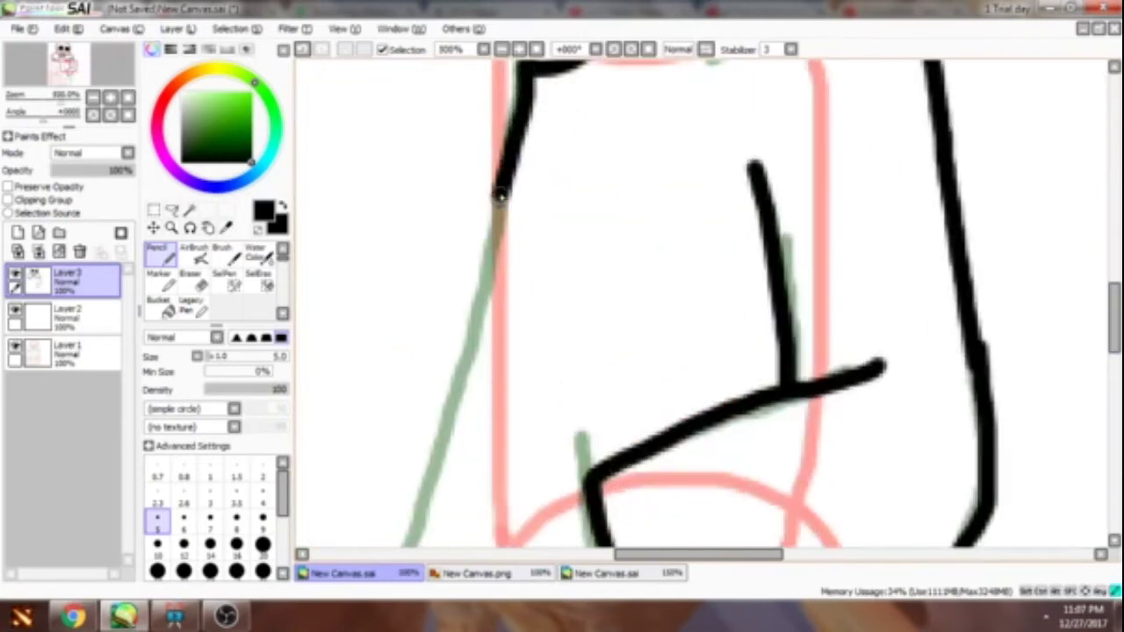
{"action": "scroll", "coordinate": [499, 197], "scroll_direction": "up", "scroll_amount": 1}
{"action": "scroll", "coordinate": [684, 226], "scroll_direction": "down", "scroll_amount": 3}
{"action": "left_click_drag", "start_coordinate": [614, 61], "coordinate": [562, 188]}
{"action": "scroll", "coordinate": [627, 331], "scroll_direction": "up", "scroll_amount": 1}
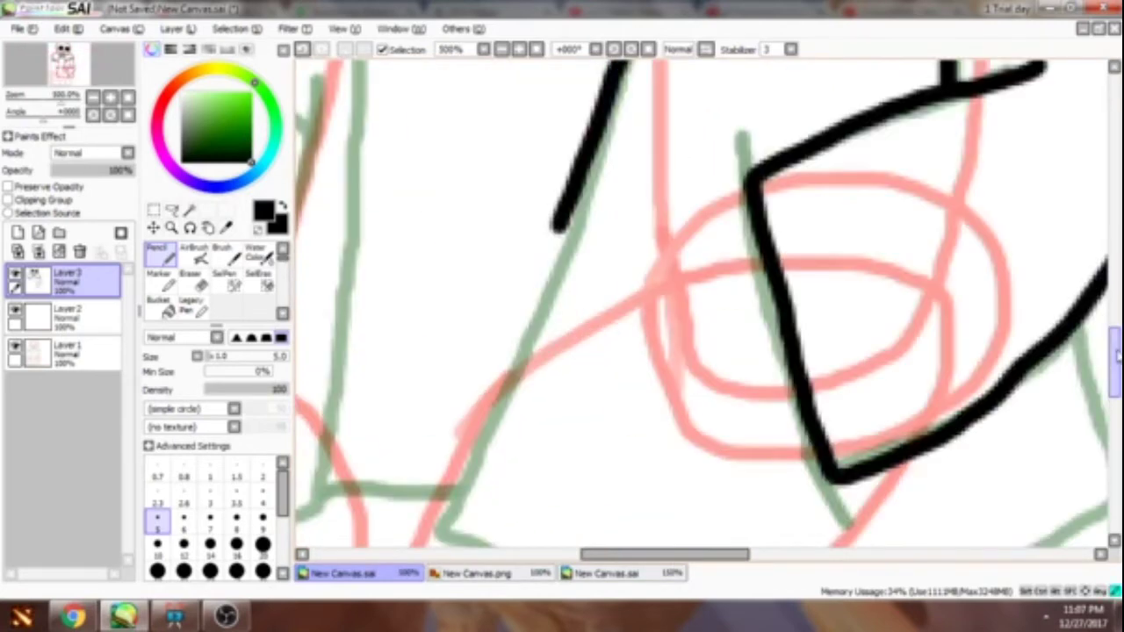
{"action": "scroll", "coordinate": [702, 307], "scroll_direction": "down", "scroll_amount": 1}
{"action": "mouse_move", "coordinate": [575, 75]}
{"action": "left_mouse_down"}
{"action": "mouse_move", "coordinate": [439, 407]}
{"action": "mouse_move", "coordinate": [933, 469]}
{"action": "left_mouse_up"}
{"action": "scroll", "coordinate": [782, 535], "scroll_direction": "right", "scroll_amount": 2}
{"action": "left_click_drag", "start_coordinate": [702, 474], "coordinate": [837, 415]}
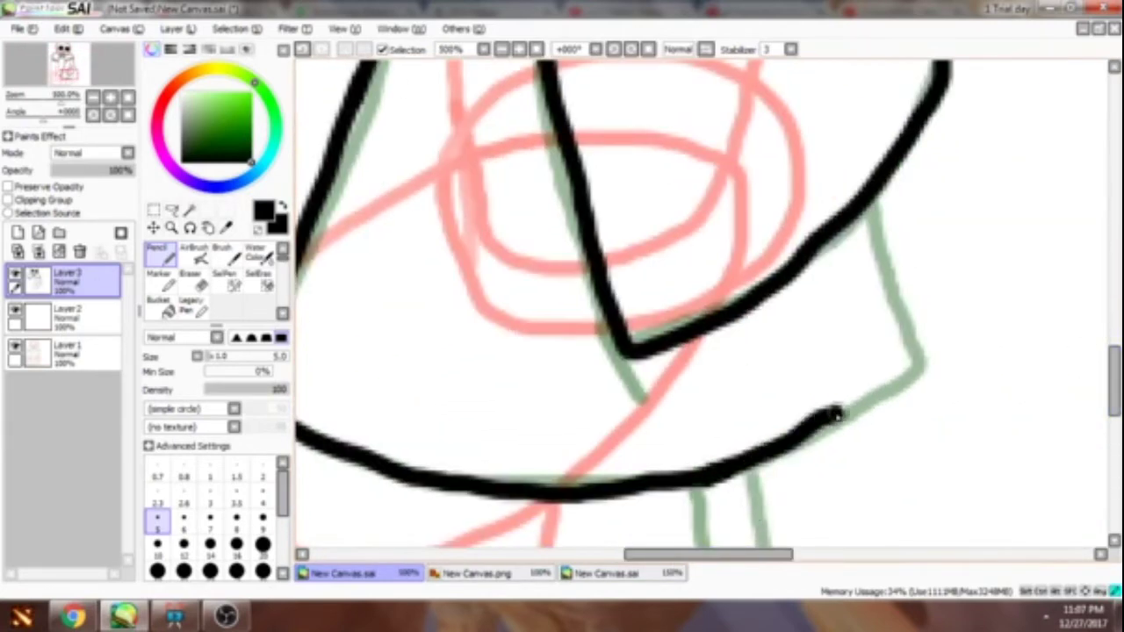
{"action": "scroll", "coordinate": [642, 107], "scroll_direction": "up", "scroll_amount": 1}
{"action": "scroll", "coordinate": [642, 107], "scroll_direction": "left", "scroll_amount": 1}
{"action": "scroll", "coordinate": [744, 470], "scroll_direction": "down", "scroll_amount": 3}
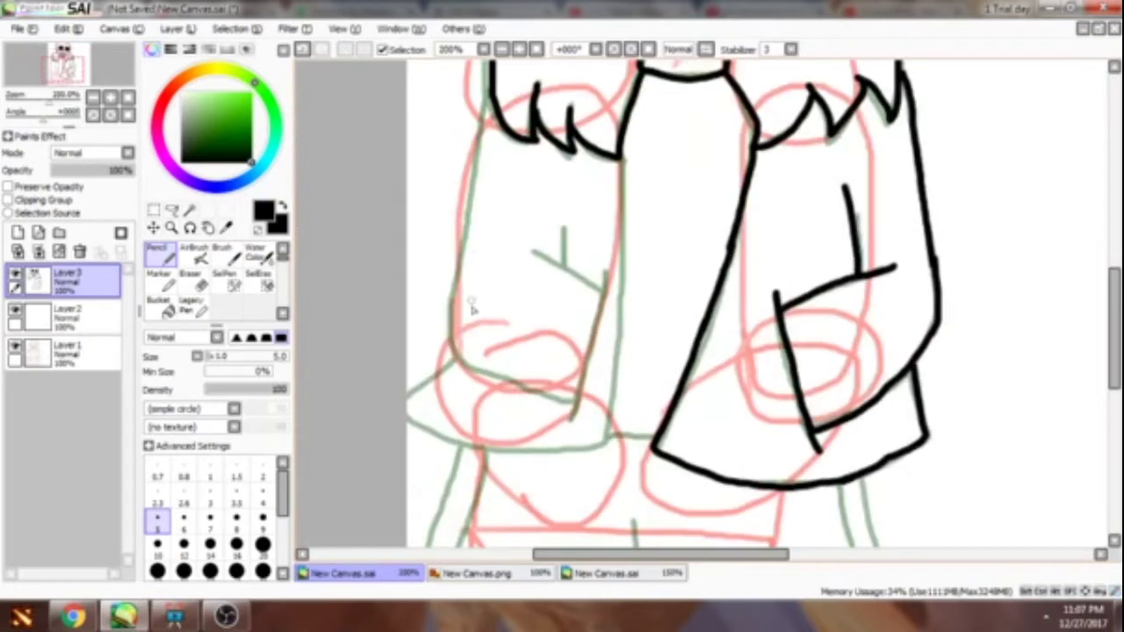
- Ink the outer sleeve edge, pocket outline and crease on the drawing's left side of the jacket in black
{"action": "scroll", "coordinate": [615, 238], "scroll_direction": "up", "scroll_amount": 3}
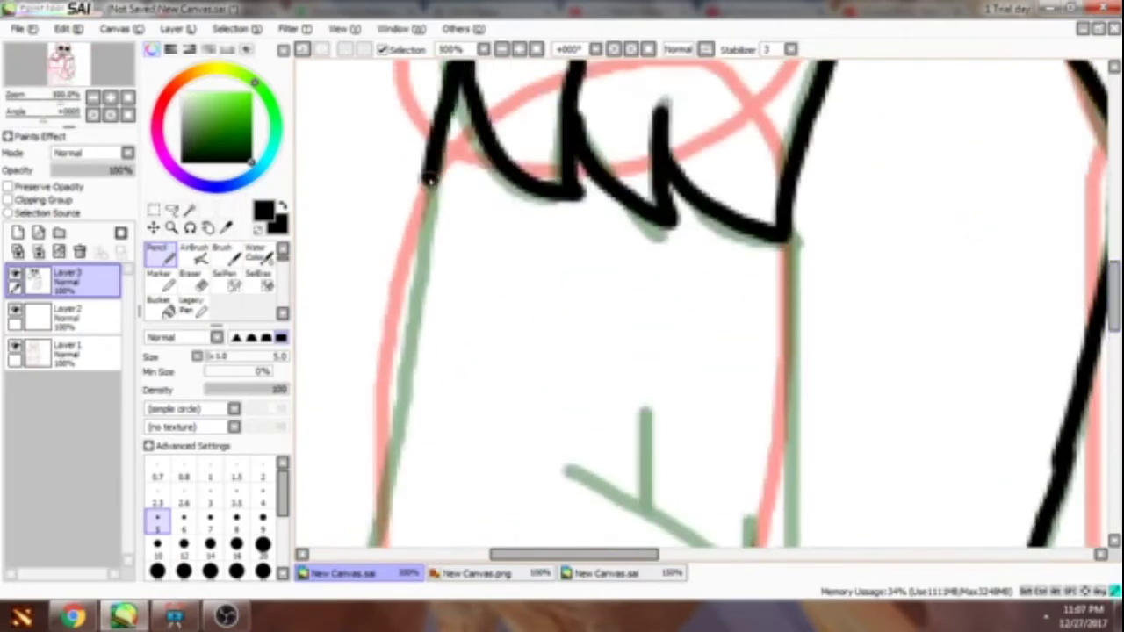
{"action": "scroll", "coordinate": [452, 90], "scroll_direction": "down", "scroll_amount": 3}
{"action": "scroll", "coordinate": [465, 110], "scroll_direction": "up", "scroll_amount": 3}
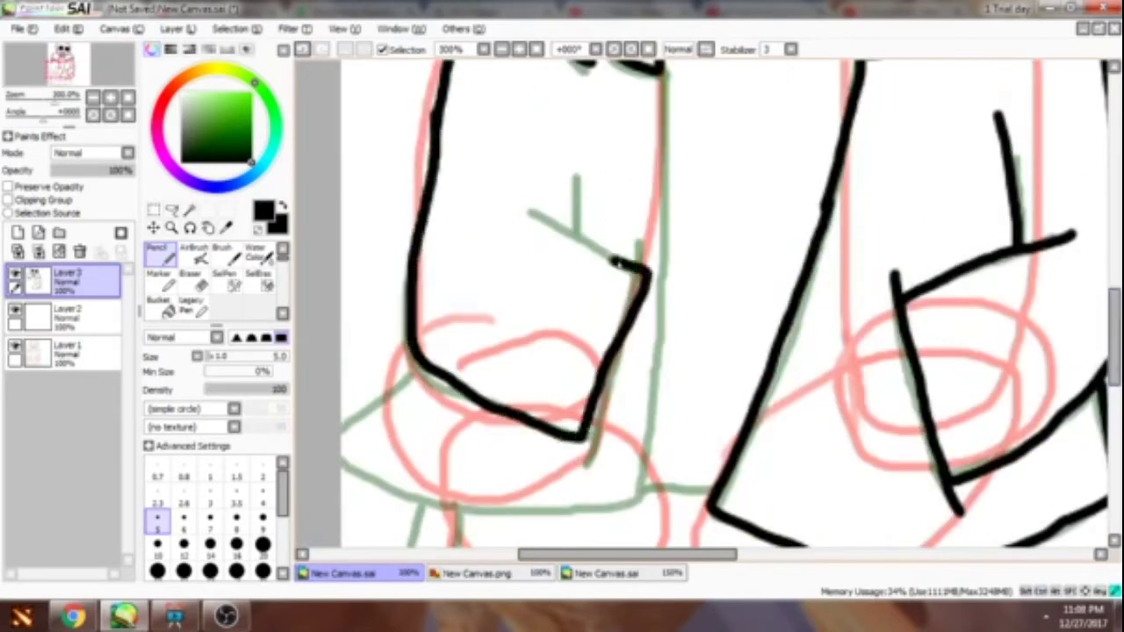
- Ink the jacket's front edge on the drawing's left side, redrawing the first stroke, and ink the hem below it
{"action": "left_click_drag", "start_coordinate": [664, 136], "coordinate": [667, 383]}
{"action": "key", "text": "ctrl+z"}
{"action": "left_click_drag", "start_coordinate": [666, 63], "coordinate": [677, 418]}
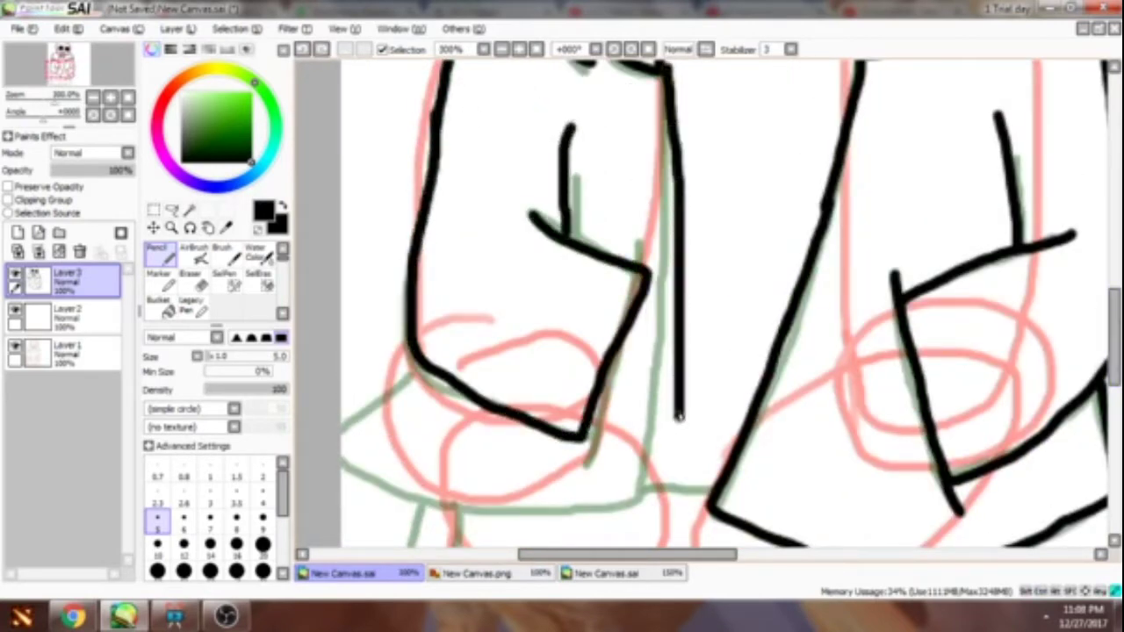
{"action": "scroll", "coordinate": [614, 369], "scroll_direction": "down", "scroll_amount": 3}
{"action": "scroll", "coordinate": [797, 316], "scroll_direction": "up", "scroll_amount": 3}
- Ink the shorts below the jacket in black, with their lower edge, centre seam and side stripes
{"action": "mouse_move", "coordinate": [884, 250]}
{"action": "left_mouse_down"}
{"action": "mouse_move", "coordinate": [928, 430]}
{"action": "mouse_move", "coordinate": [712, 510]}
{"action": "mouse_move", "coordinate": [451, 516]}
{"action": "left_mouse_up"}
{"action": "left_click_drag", "start_coordinate": [430, 349], "coordinate": [452, 519]}
{"action": "mouse_move", "coordinate": [452, 520]}
{"action": "left_mouse_down"}
{"action": "mouse_move", "coordinate": [534, 564]}
{"action": "mouse_move", "coordinate": [490, 508]}
{"action": "mouse_move", "coordinate": [516, 497]}
{"action": "left_mouse_up"}
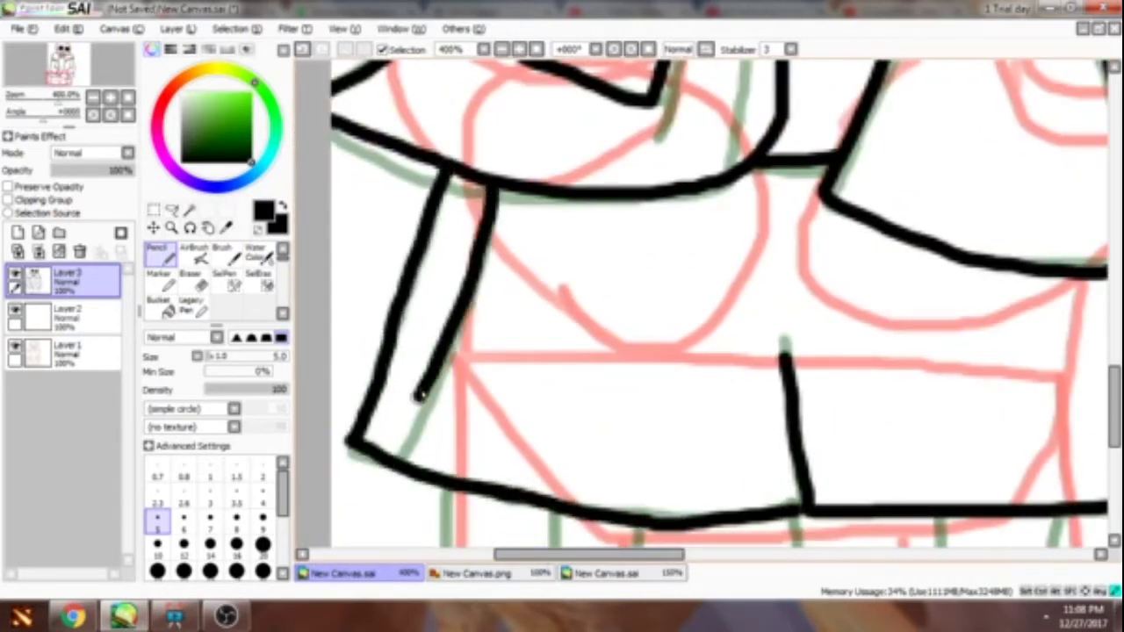
{"action": "scroll", "coordinate": [865, 329], "scroll_direction": "up", "scroll_amount": 1}
{"action": "scroll", "coordinate": [897, 492], "scroll_direction": "down", "scroll_amount": 2}
{"action": "scroll", "coordinate": [922, 466], "scroll_direction": "up", "scroll_amount": 2}
- Ink the short leg lines from the bottom of the shorts down to the canvas edge in black
{"action": "left_click_drag", "start_coordinate": [596, 553], "coordinate": [544, 546]}
{"action": "scroll", "coordinate": [459, 409], "scroll_direction": "left", "scroll_amount": 3}
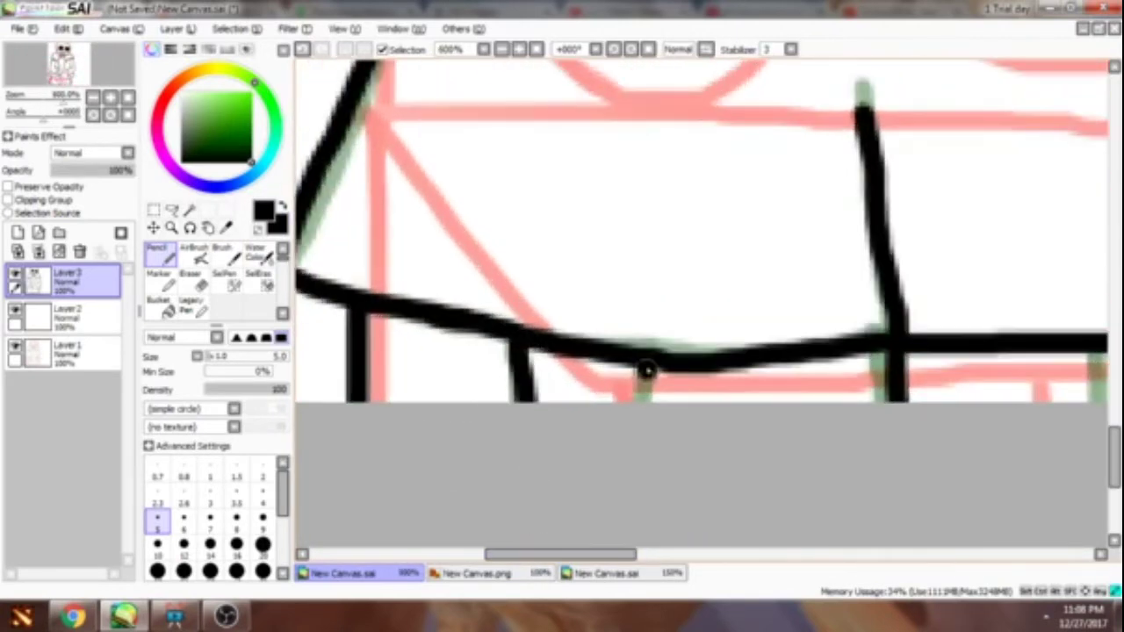
{"action": "scroll", "coordinate": [785, 359], "scroll_direction": "right", "scroll_amount": 5}
{"action": "scroll", "coordinate": [913, 268], "scroll_direction": "down", "scroll_amount": 1}
{"action": "scroll", "coordinate": [913, 268], "scroll_direction": "down", "scroll_amount": 5}
- Delete the two sketch layers beneath the black line art layer
{"action": "key", "text": "ctrl+z"}
{"action": "key", "text": "ctrl+z"}
{"action": "key", "text": "ctrl+z"}
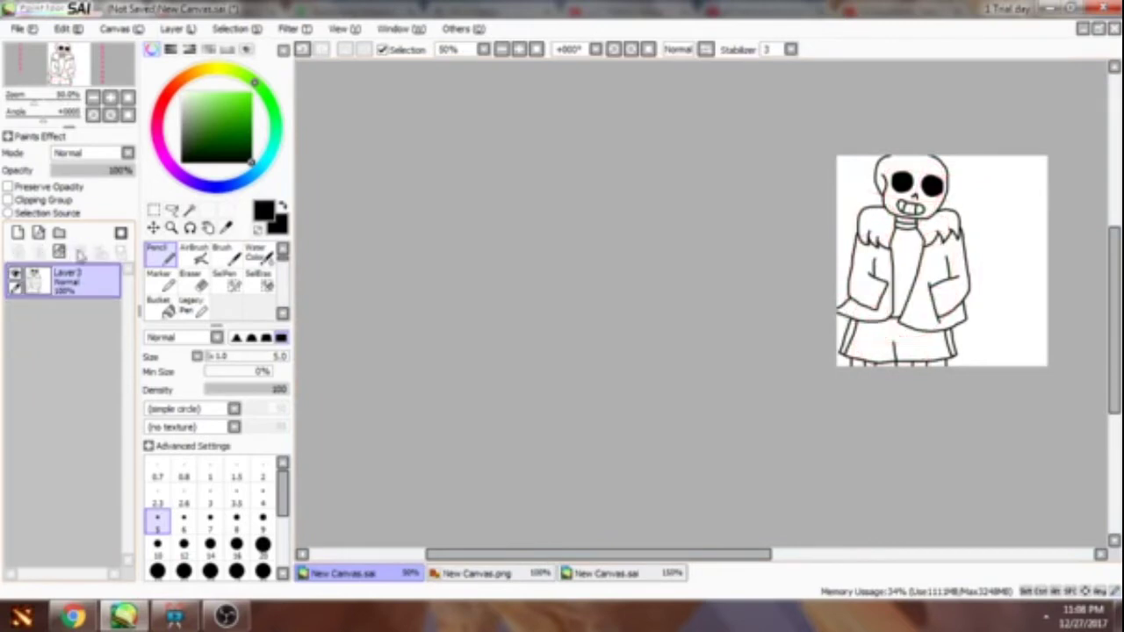
- Add a new layer beneath the line art and fill it completely with dark grey
{"action": "left_click", "coordinate": [181, 103]}
{"action": "left_click", "coordinate": [182, 131]}
{"action": "left_click", "coordinate": [160, 307]}
{"action": "left_click", "coordinate": [878, 263]}
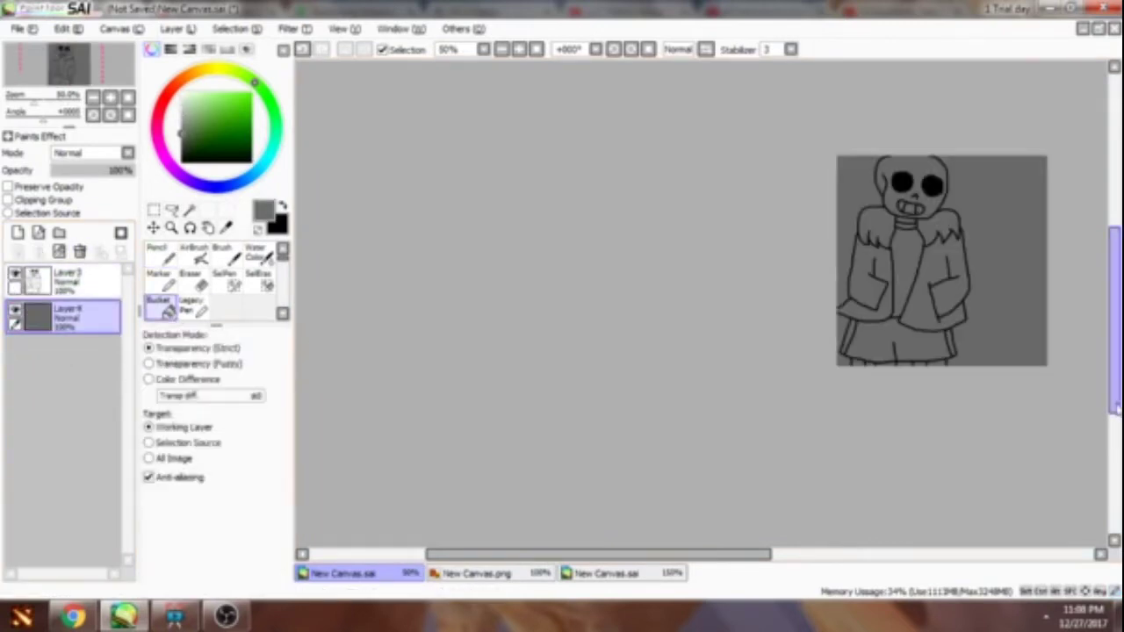
- Switch to Chrome and open the full artwork gallery from the artist's DeviantArt profile
{"action": "scroll", "coordinate": [752, 359], "scroll_direction": "up", "scroll_amount": 2}
{"action": "left_click_drag", "start_coordinate": [730, 554], "coordinate": [730, 497]}
{"action": "key", "text": "alt+Tab"}
{"action": "left_click", "coordinate": [355, 12]}
{"action": "scroll", "coordinate": [388, 294], "scroll_direction": "up", "scroll_amount": 1}
{"action": "left_click", "coordinate": [145, 362]}
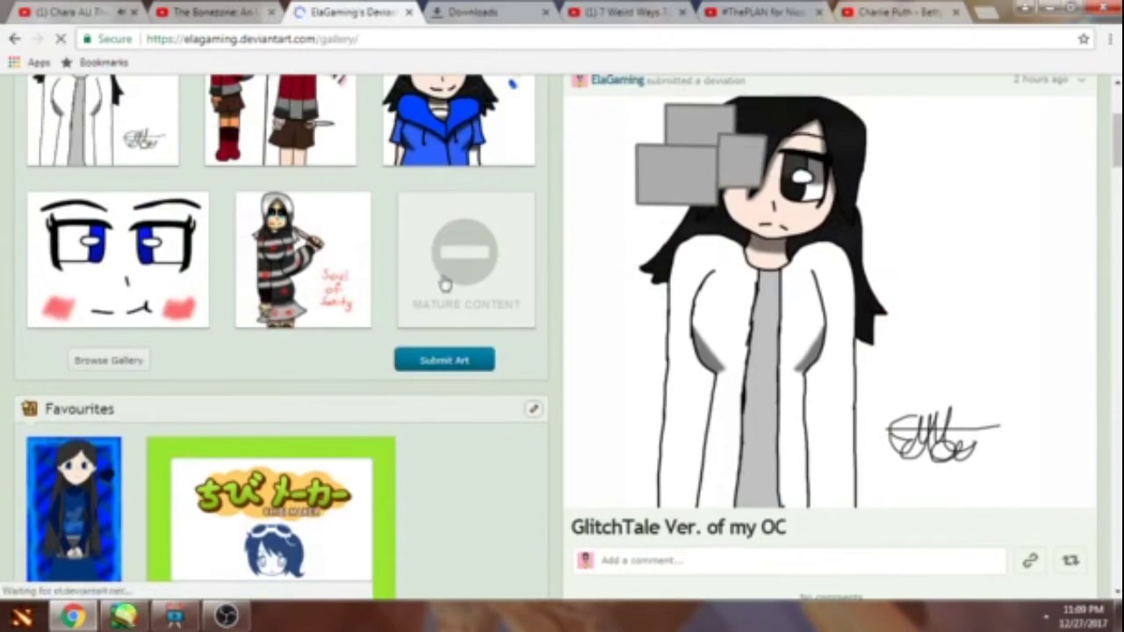
- Find the "ReckTale Sans (CRINGE!!)" artwork in the gallery, open it and copy its image
{"action": "scroll", "coordinate": [703, 306], "scroll_direction": "down", "scroll_amount": 10}
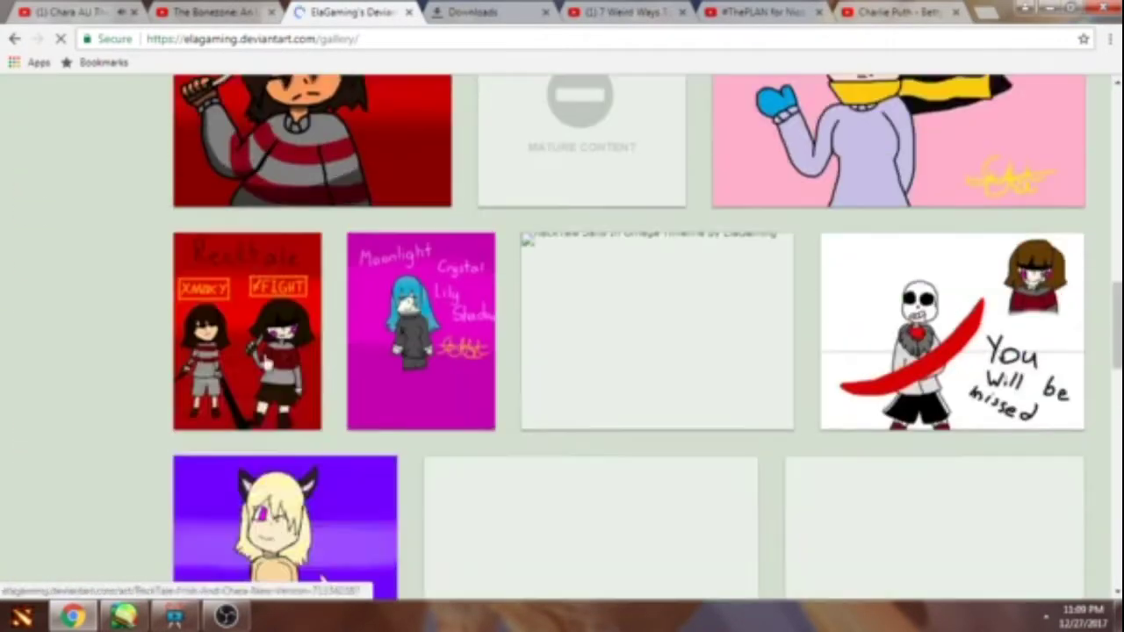
{"action": "scroll", "coordinate": [447, 314], "scroll_direction": "down", "scroll_amount": 5}
{"action": "scroll", "coordinate": [447, 313], "scroll_direction": "up", "scroll_amount": 20}
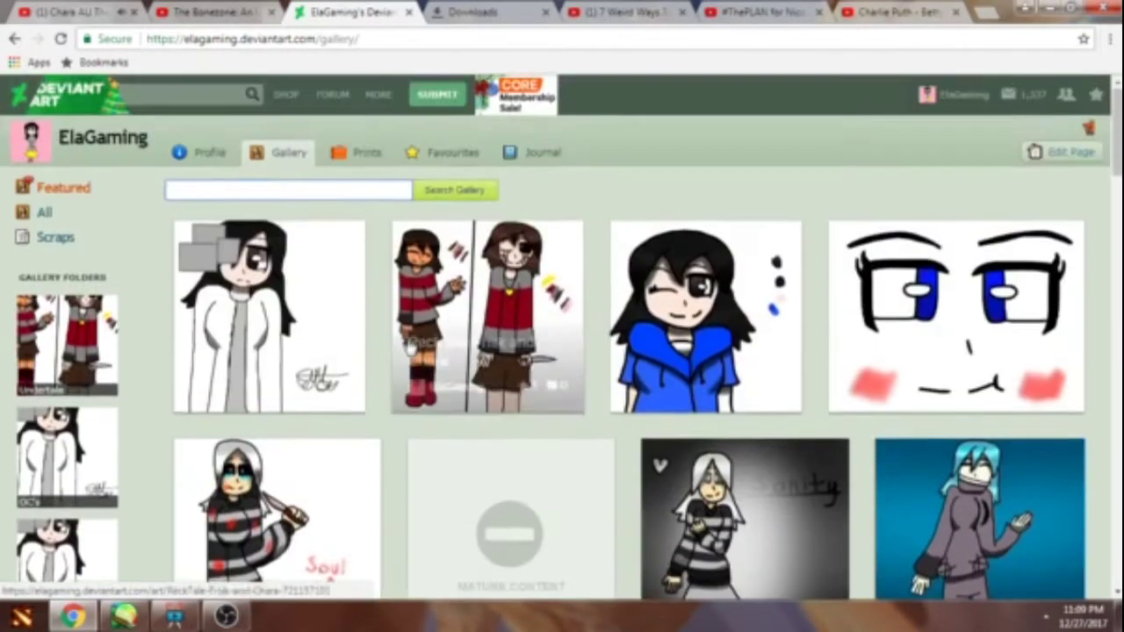
{"action": "scroll", "coordinate": [421, 378], "scroll_direction": "down", "scroll_amount": 5}
{"action": "left_click", "coordinate": [421, 379]}
{"action": "right_click", "coordinate": [367, 330]}
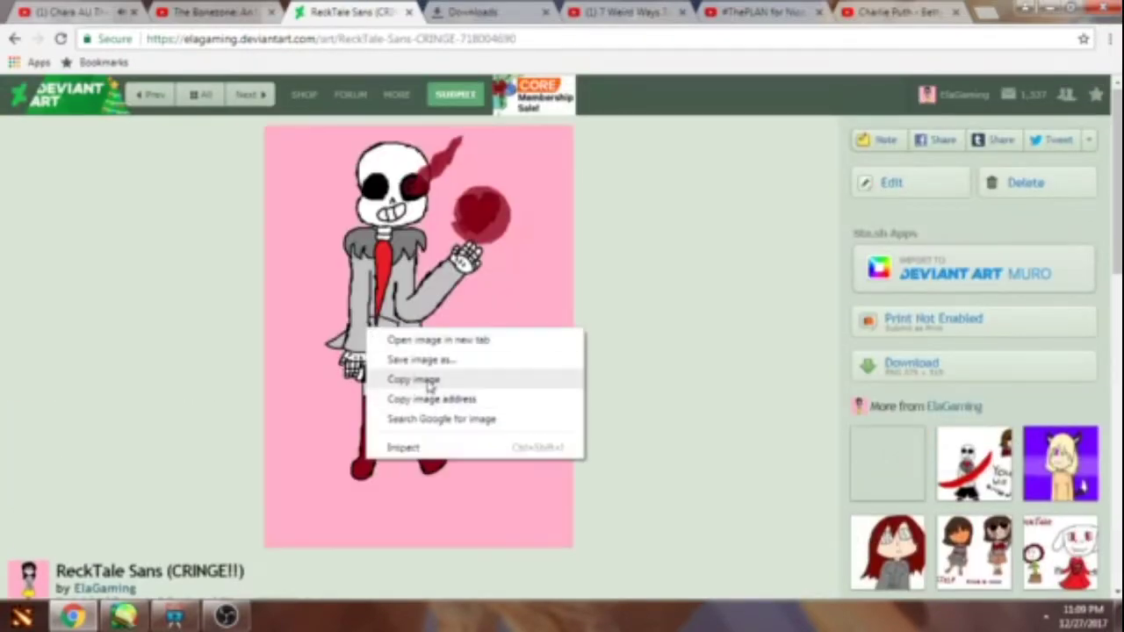
{"action": "left_click", "coordinate": [428, 379]}
- Switch to PaintTool SAI, paste the copied artwork into the other New Canvas.sai document, and return to the skeleton drawing
{"action": "left_click", "coordinate": [124, 615]}
{"action": "left_click", "coordinate": [606, 573]}
{"action": "key", "text": "ctrl+v"}
{"action": "left_click", "coordinate": [477, 573]}
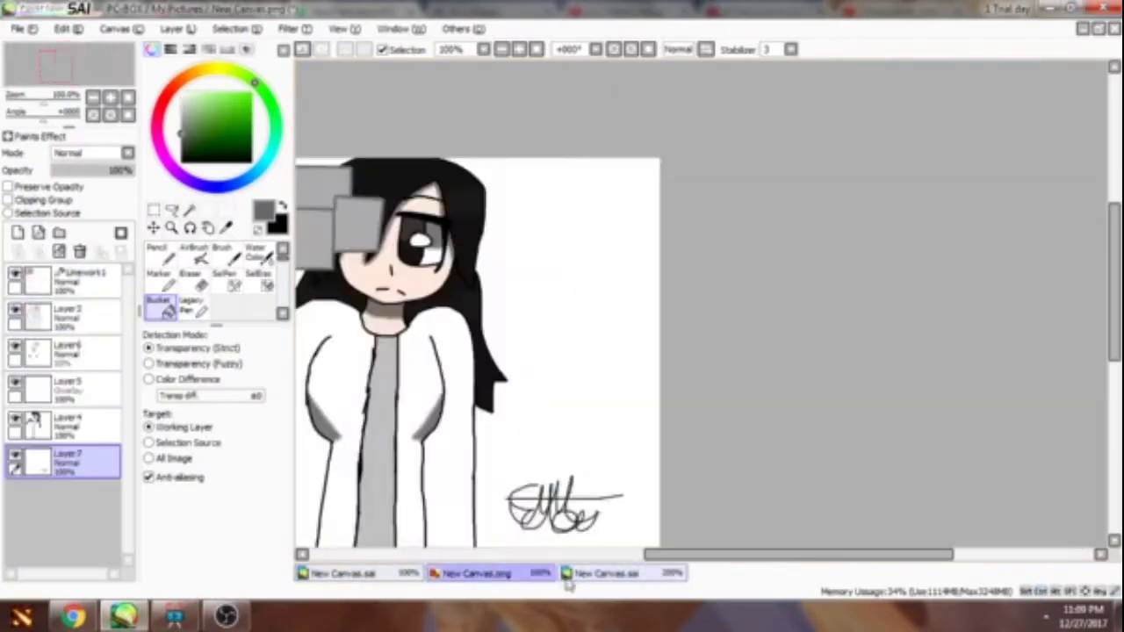
{"action": "left_click", "coordinate": [579, 573]}
{"action": "left_click", "coordinate": [342, 572]}
{"action": "left_click", "coordinate": [190, 209]}
{"action": "left_click", "coordinate": [641, 338]}
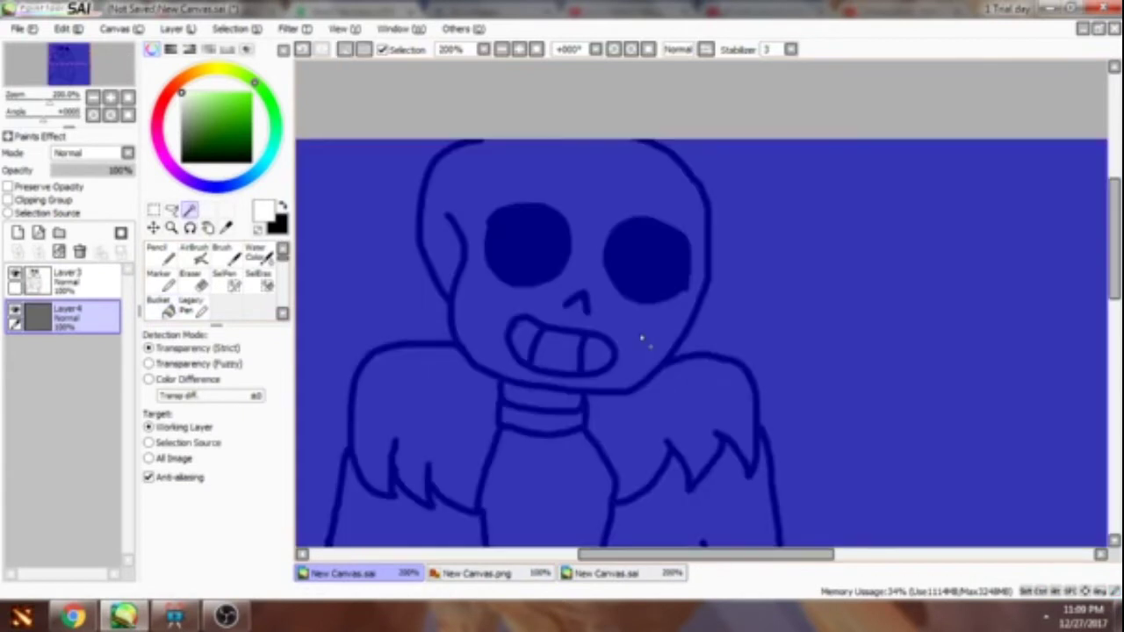
{"action": "left_click", "coordinate": [158, 248]}
{"action": "scroll", "coordinate": [544, 299], "scroll_direction": "up", "scroll_amount": 3}
{"action": "left_click_drag", "start_coordinate": [575, 239], "coordinate": [522, 346]}
{"action": "key", "text": "ctrl+z"}
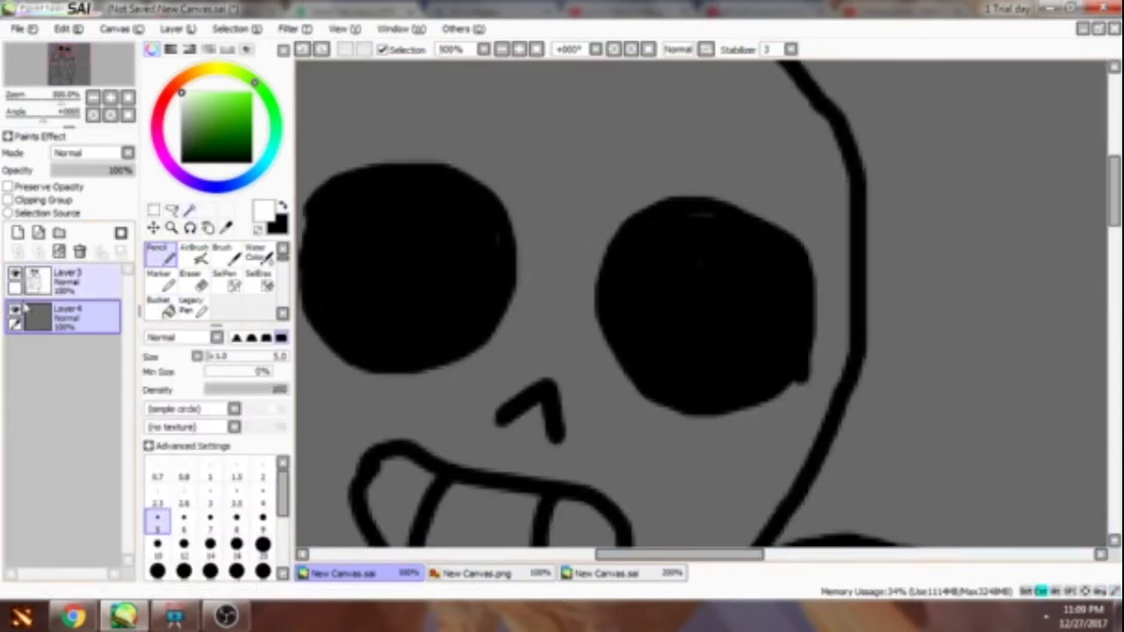
- Add a new layer between the line art and the grey background, and try the Magic Wand on the skull
{"action": "left_click", "coordinate": [18, 232]}
{"action": "left_click", "coordinate": [190, 209]}
{"action": "scroll", "coordinate": [538, 344], "scroll_direction": "down", "scroll_amount": 4}
{"action": "left_click", "coordinate": [538, 344]}
{"action": "scroll", "coordinate": [538, 344], "scroll_direction": "up", "scroll_amount": 4}
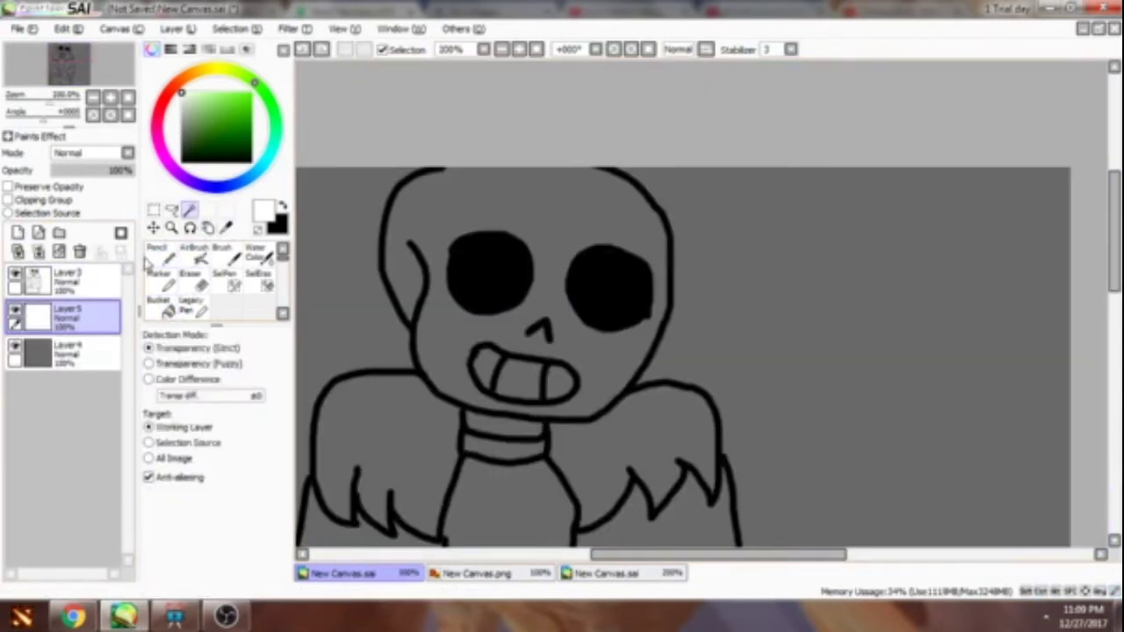
- Paint a white border along the inside of the skull outline with the Pencil at size 9
{"action": "left_click", "coordinate": [158, 249]}
{"action": "left_click_drag", "start_coordinate": [587, 257], "coordinate": [612, 257]}
{"action": "left_click", "coordinate": [262, 520]}
{"action": "left_click_drag", "start_coordinate": [549, 395], "coordinate": [538, 297]}
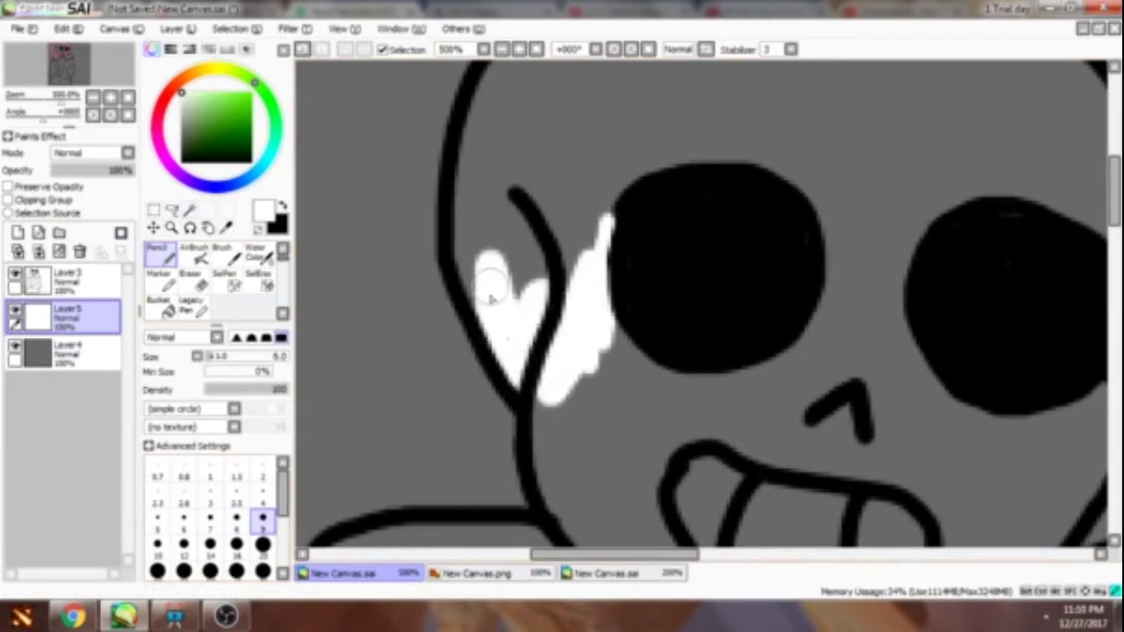
{"action": "scroll", "coordinate": [495, 151], "scroll_direction": "down", "scroll_amount": 1}
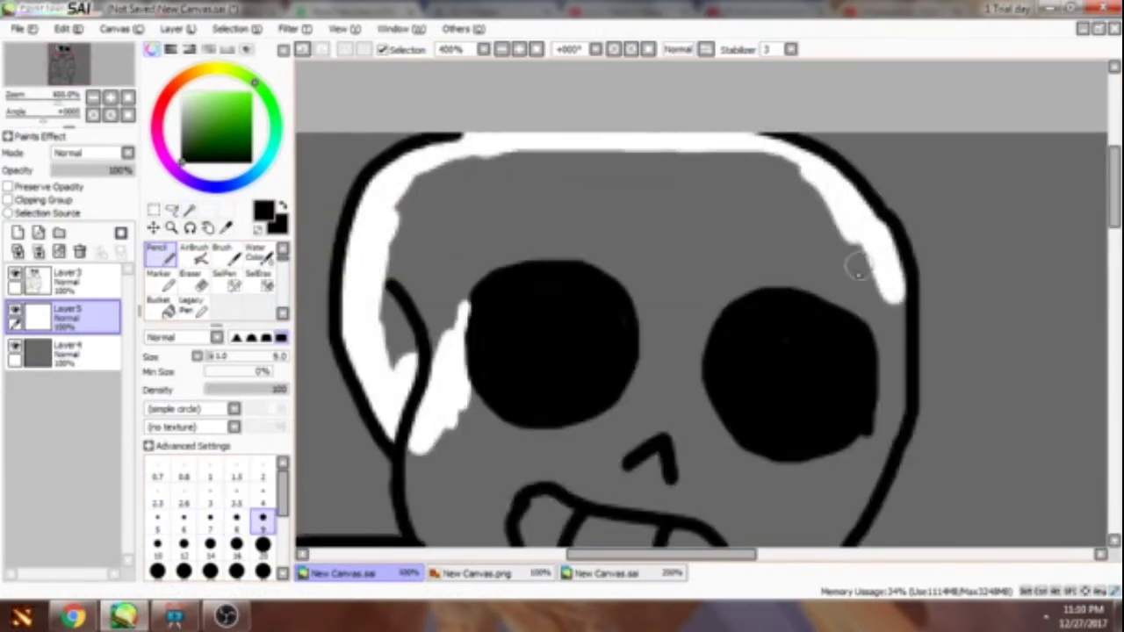
{"action": "key", "text": "x"}
{"action": "left_click_drag", "start_coordinate": [835, 288], "coordinate": [829, 176]}
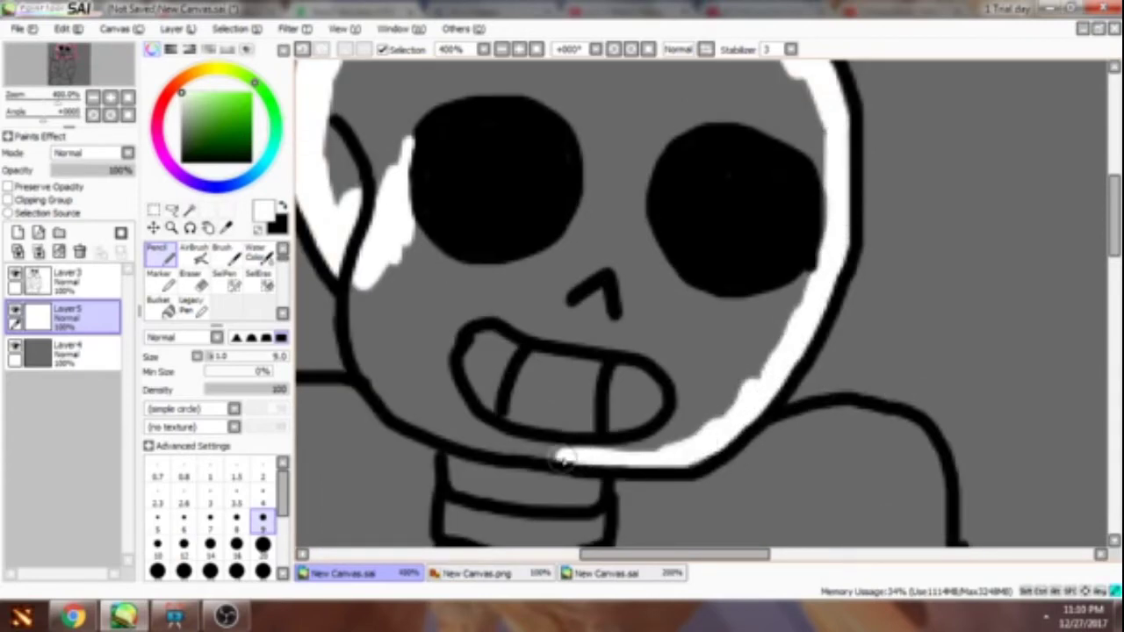
- Fill the rest of the skull and the teeth with white using the Bucket
{"action": "scroll", "coordinate": [399, 413], "scroll_direction": "down", "scroll_amount": 2}
{"action": "left_click", "coordinate": [158, 299]}
{"action": "left_click", "coordinate": [477, 151]}
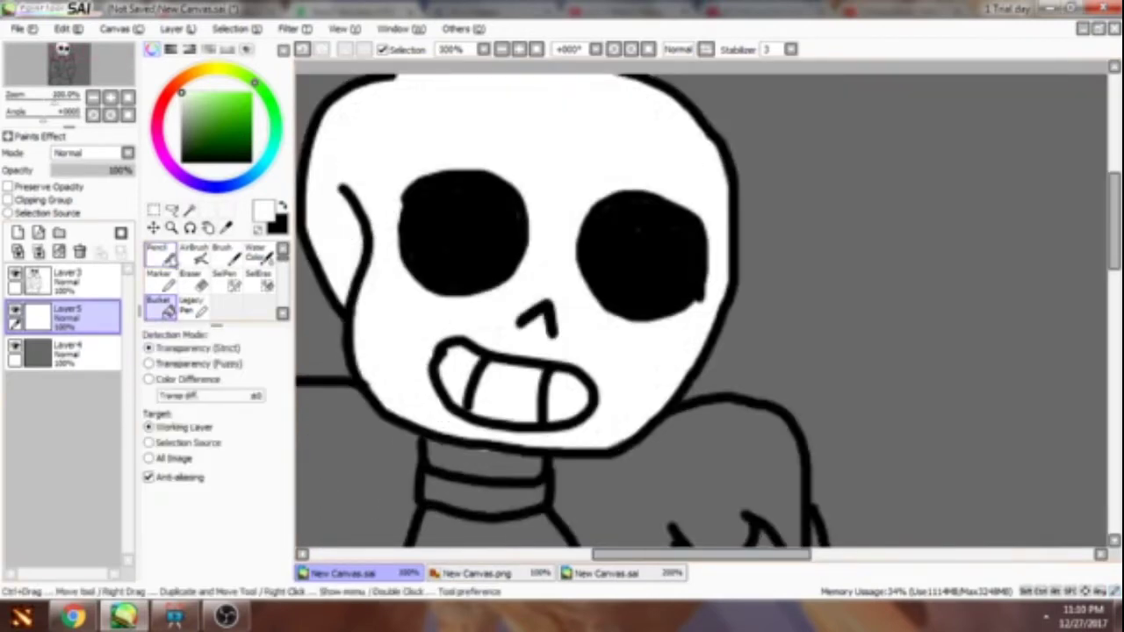
- Paint both neck segments below the jaw white with the Pencil
{"action": "left_click", "coordinate": [158, 254]}
{"action": "scroll", "coordinate": [477, 476], "scroll_direction": "up", "scroll_amount": 3}
{"action": "mouse_move", "coordinate": [334, 375]}
{"action": "left_mouse_down"}
{"action": "mouse_move", "coordinate": [524, 396]}
{"action": "mouse_move", "coordinate": [338, 406]}
{"action": "left_mouse_up"}
{"action": "mouse_move", "coordinate": [334, 432]}
{"action": "left_mouse_down"}
{"action": "mouse_move", "coordinate": [325, 440]}
{"action": "mouse_move", "coordinate": [548, 474]}
{"action": "left_mouse_up"}
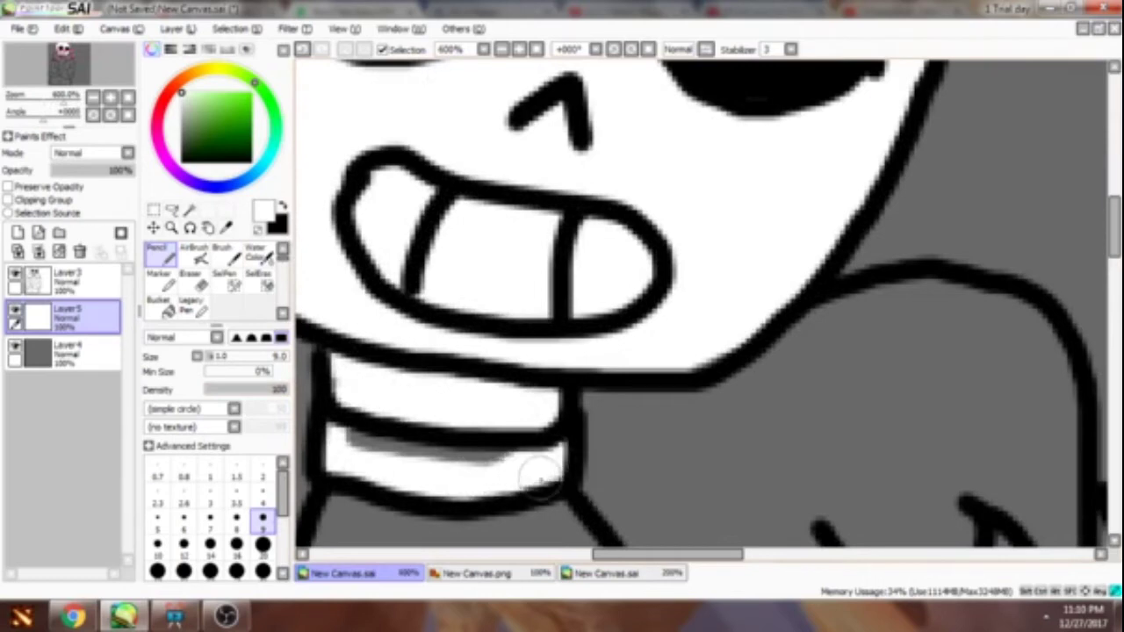
- Paint a lighter grey border inside the fur trim on the drawing's right side with the Pencil at size 4
{"action": "scroll", "coordinate": [521, 450], "scroll_direction": "down", "scroll_amount": 4}
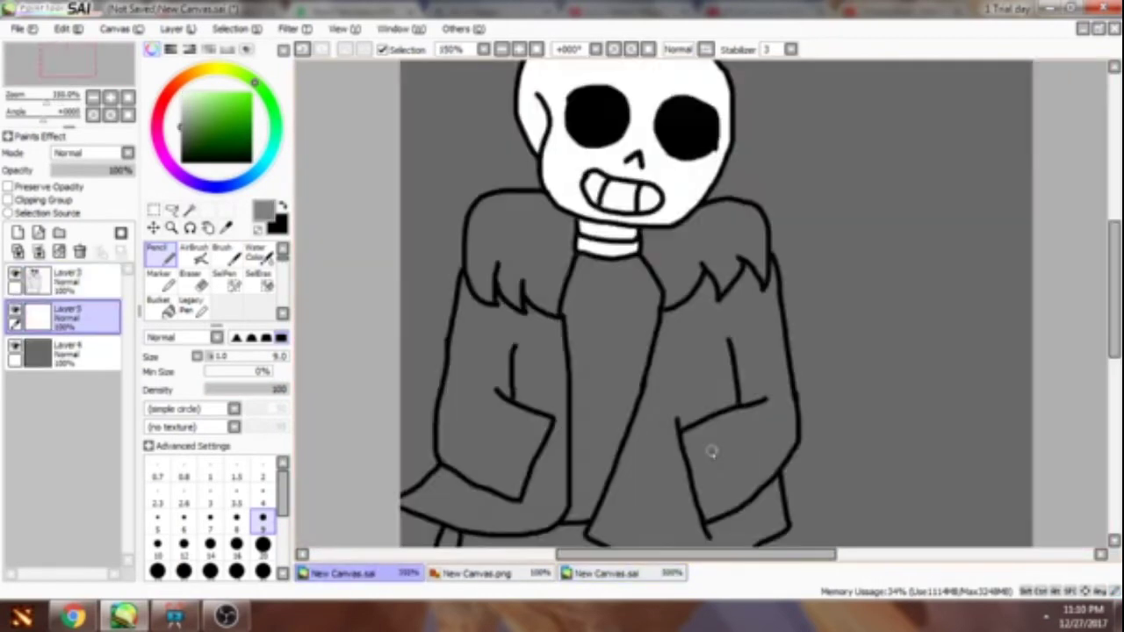
{"action": "scroll", "coordinate": [638, 237], "scroll_direction": "up", "scroll_amount": 4}
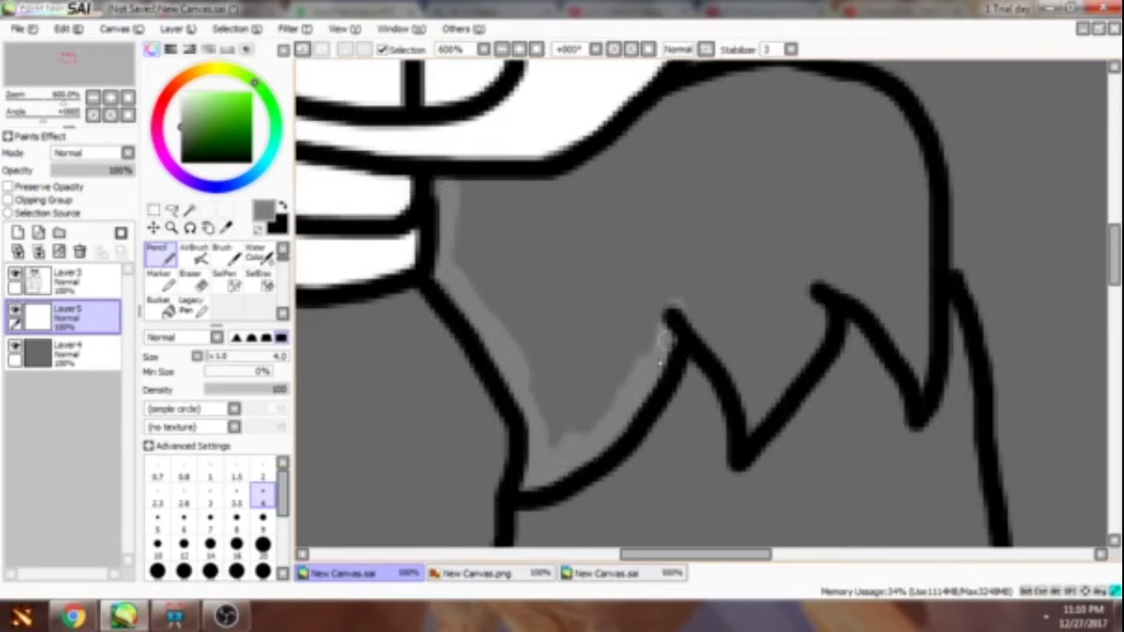
{"action": "mouse_move", "coordinate": [907, 326]}
{"action": "left_mouse_down"}
{"action": "mouse_move", "coordinate": [913, 393]}
{"action": "mouse_move", "coordinate": [961, 476]}
{"action": "left_mouse_up"}
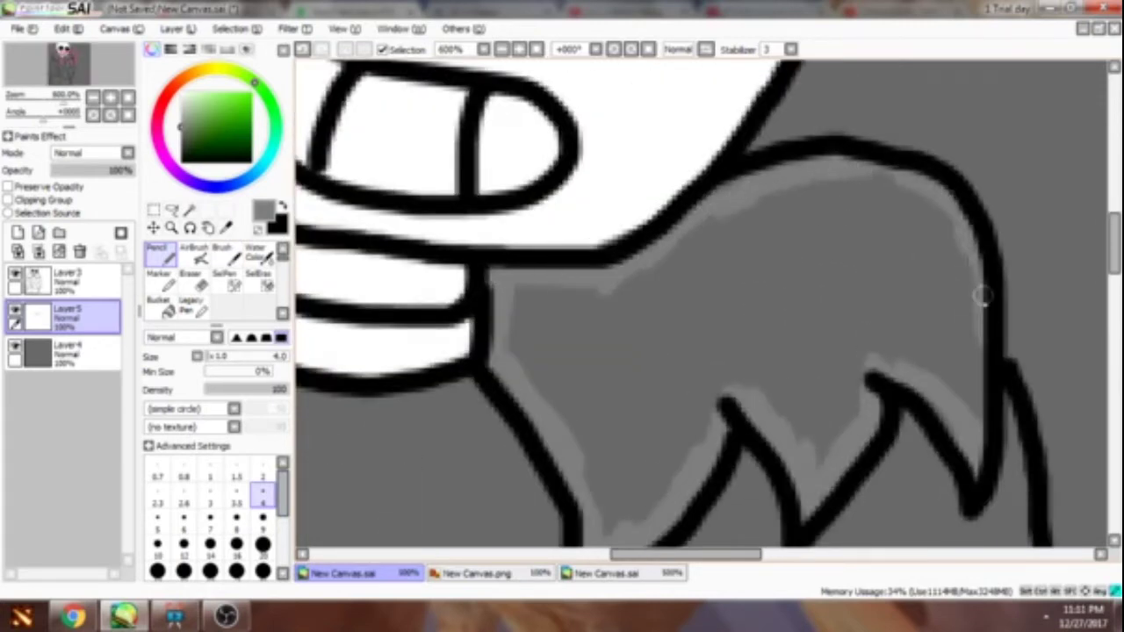
- Fill the inside of the fur trim on the drawing's right side with the lighter grey
{"action": "scroll", "coordinate": [981, 296], "scroll_direction": "down", "scroll_amount": 3}
{"action": "scroll", "coordinate": [621, 442], "scroll_direction": "left", "scroll_amount": 1}
{"action": "key", "text": "g"}
{"action": "left_click", "coordinate": [781, 369]}
{"action": "key", "text": "n"}
{"action": "scroll", "coordinate": [353, 443], "scroll_direction": "up", "scroll_amount": 2}
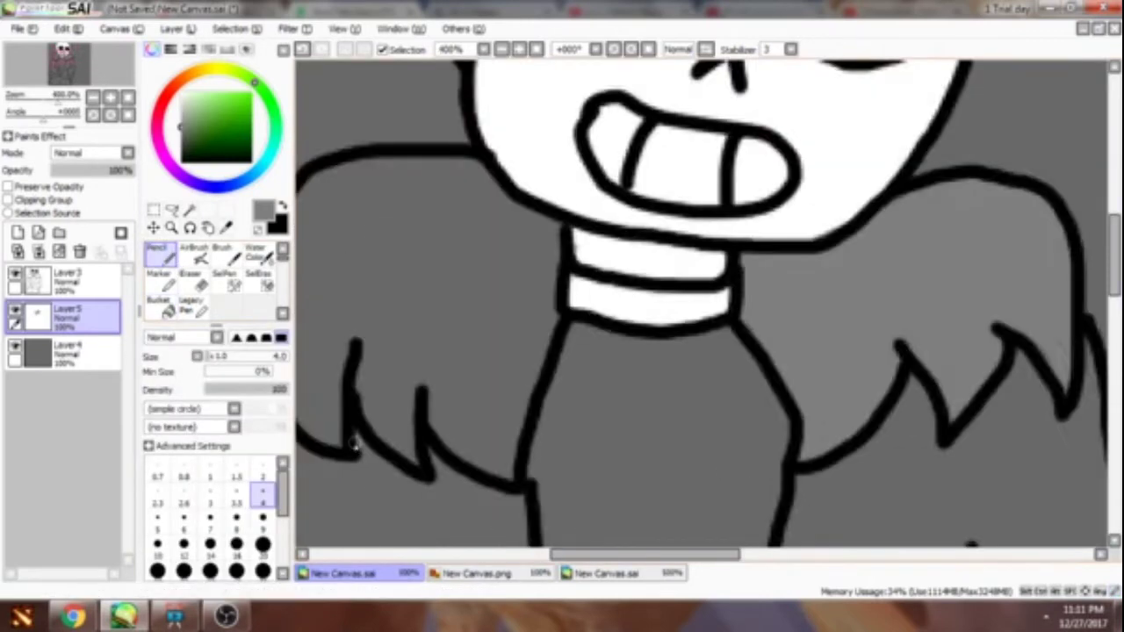
- Paint a lighter grey border inside the fur trim on the drawing's left side with the Pencil at size 4
{"action": "scroll", "coordinate": [354, 443], "scroll_direction": "up", "scroll_amount": 1}
{"action": "left_click_drag", "start_coordinate": [630, 274], "coordinate": [593, 362]}
{"action": "left_click_drag", "start_coordinate": [466, 466], "coordinate": [435, 386]}
{"action": "scroll", "coordinate": [434, 386], "scroll_direction": "down", "scroll_amount": 2}
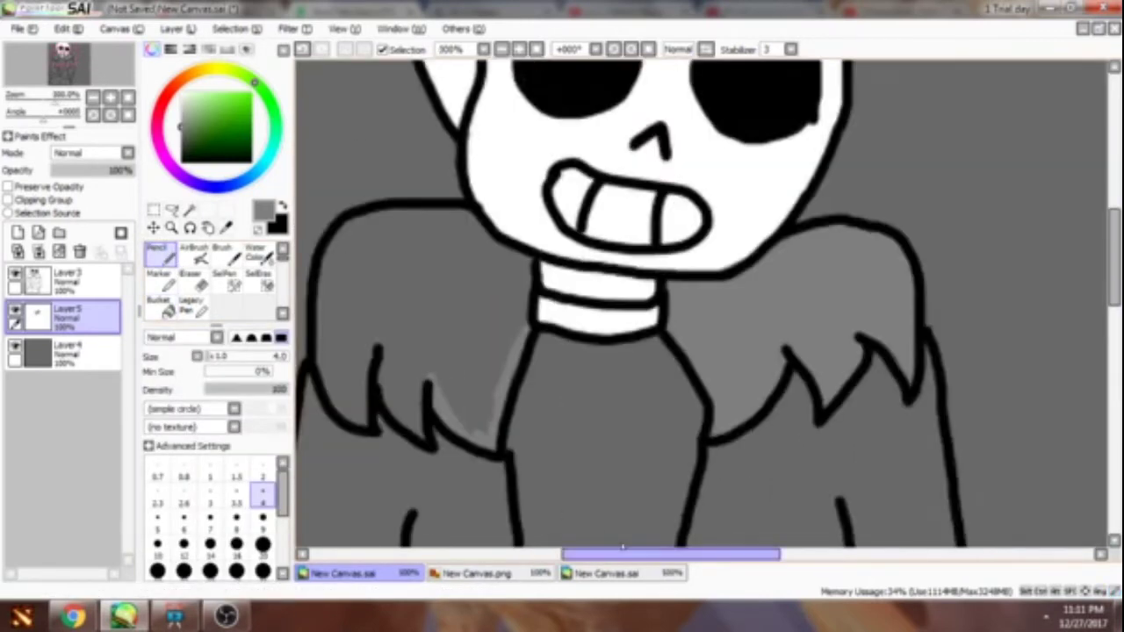
{"action": "scroll", "coordinate": [554, 390], "scroll_direction": "up", "scroll_amount": 2}
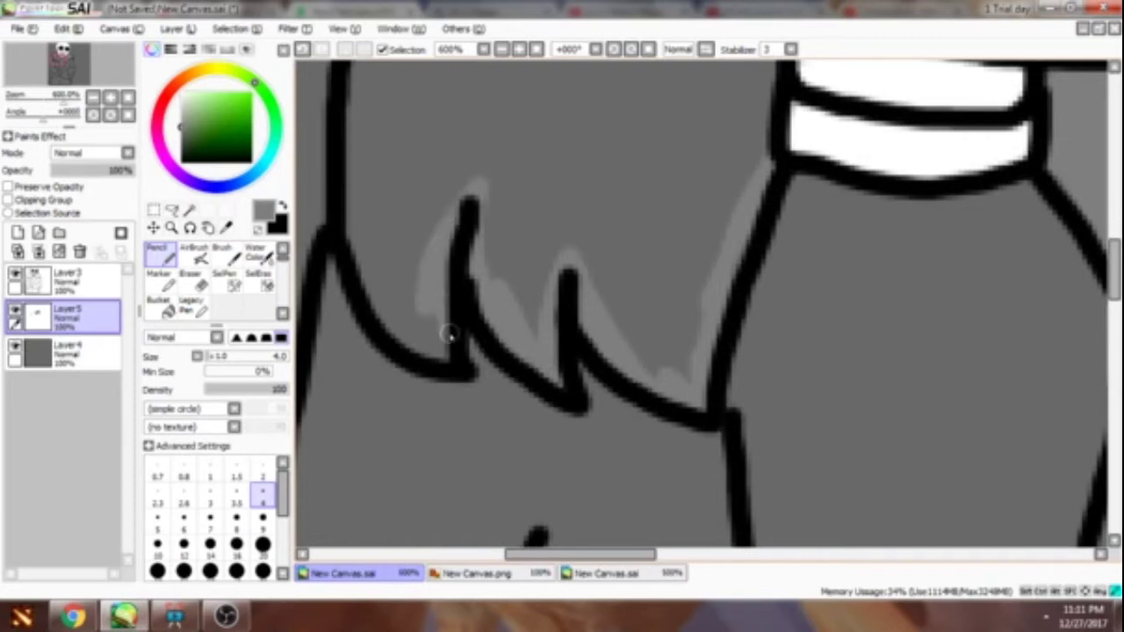
{"action": "scroll", "coordinate": [424, 329], "scroll_direction": "down", "scroll_amount": 2}
{"action": "scroll", "coordinate": [363, 199], "scroll_direction": "up", "scroll_amount": 2}
{"action": "scroll", "coordinate": [466, 451], "scroll_direction": "down", "scroll_amount": 2}
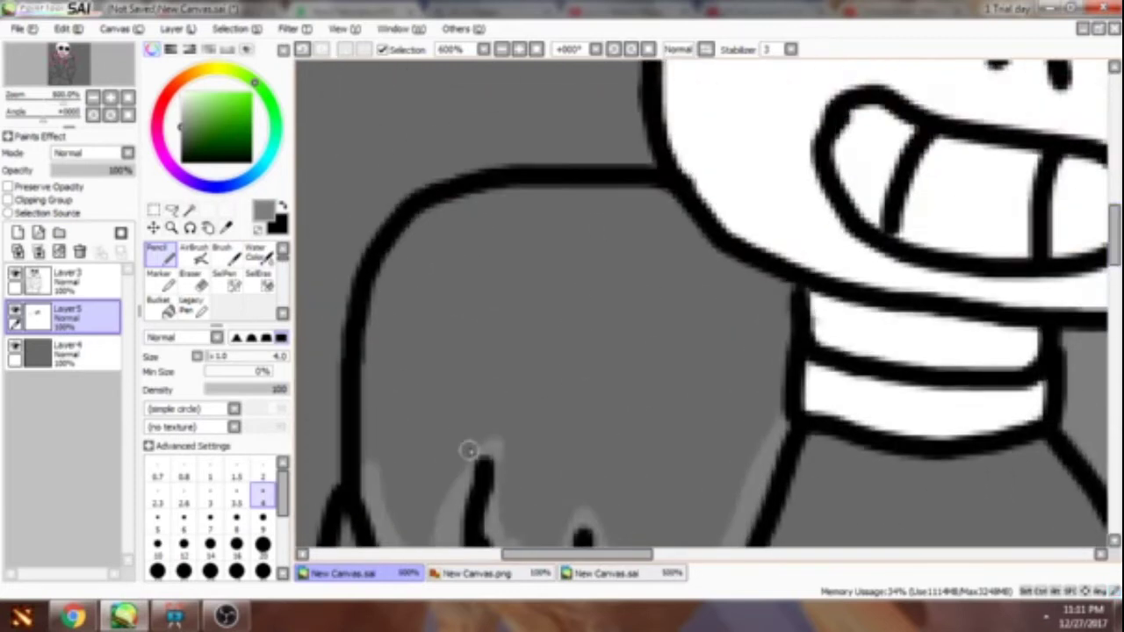
{"action": "scroll", "coordinate": [466, 451], "scroll_direction": "up", "scroll_amount": 2}
{"action": "left_click_drag", "start_coordinate": [376, 481], "coordinate": [380, 321]}
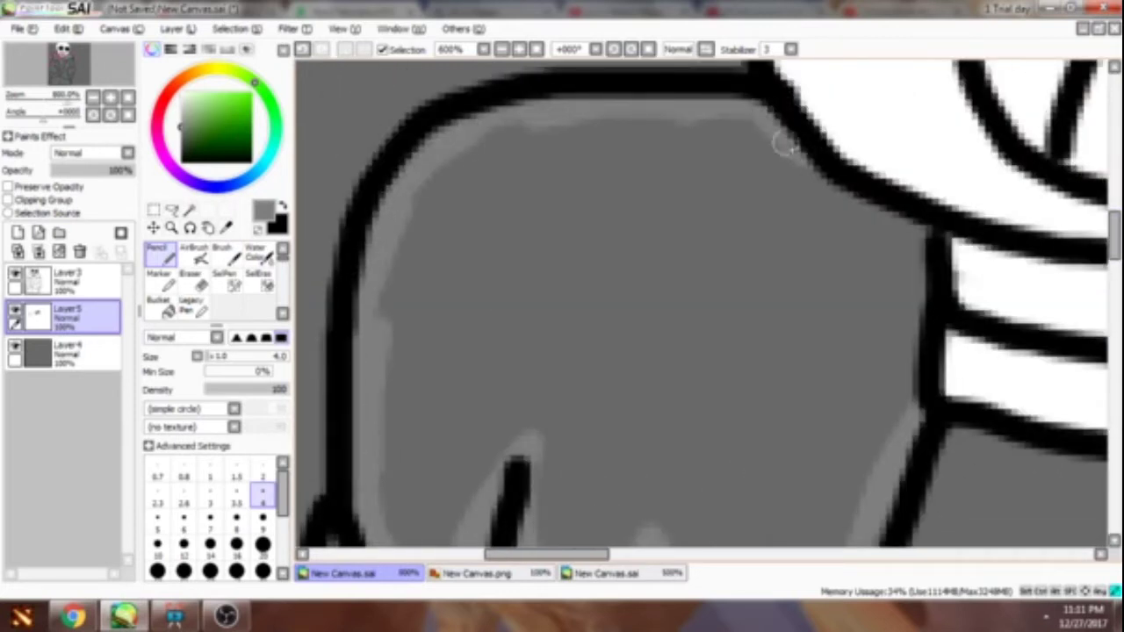
- Fill the inside of the fur trim on the drawing's left side and pick the jacket's light grey from the reference artwork
{"action": "scroll", "coordinate": [897, 382], "scroll_direction": "down", "scroll_amount": 3}
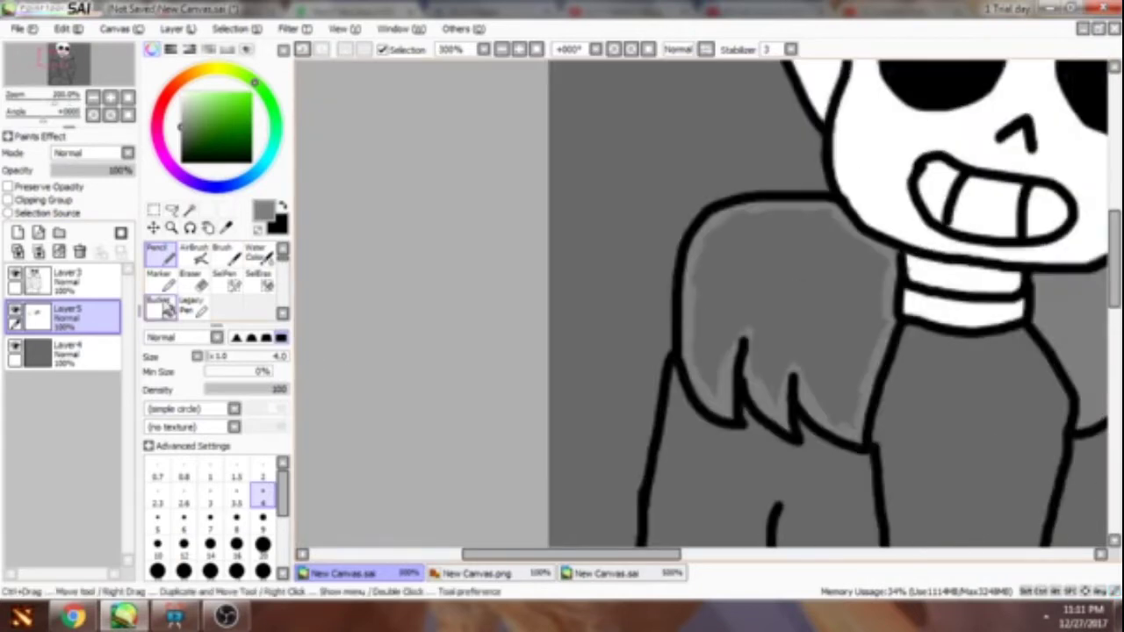
{"action": "scroll", "coordinate": [614, 351], "scroll_direction": "up", "scroll_amount": 1}
{"action": "left_click", "coordinate": [342, 572]}
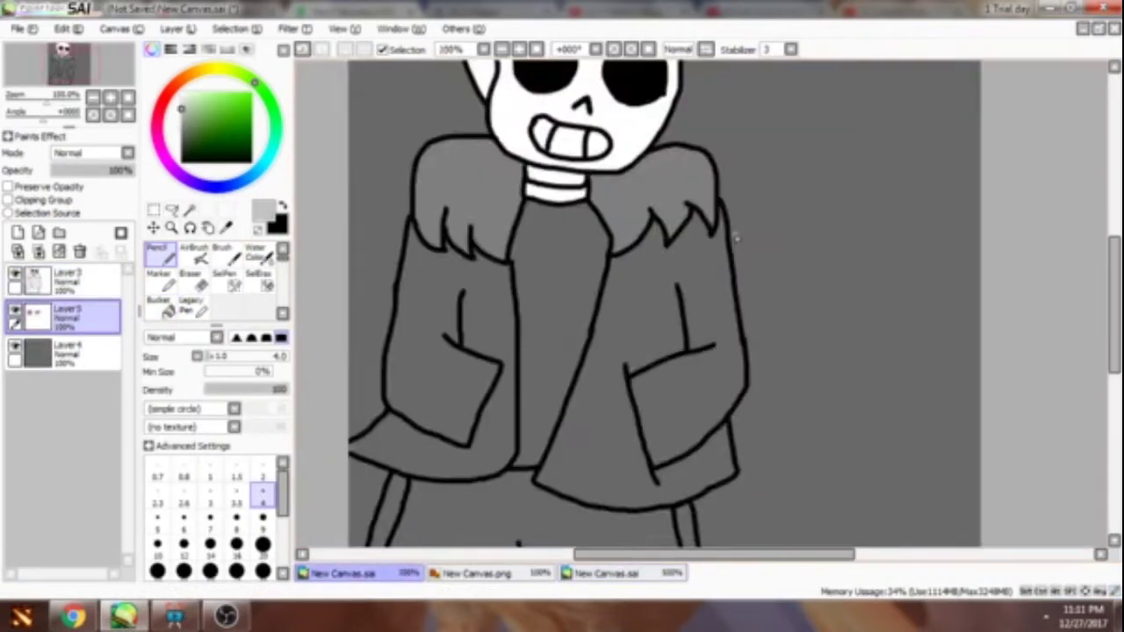
{"action": "scroll", "coordinate": [674, 147], "scroll_direction": "up", "scroll_amount": 3}
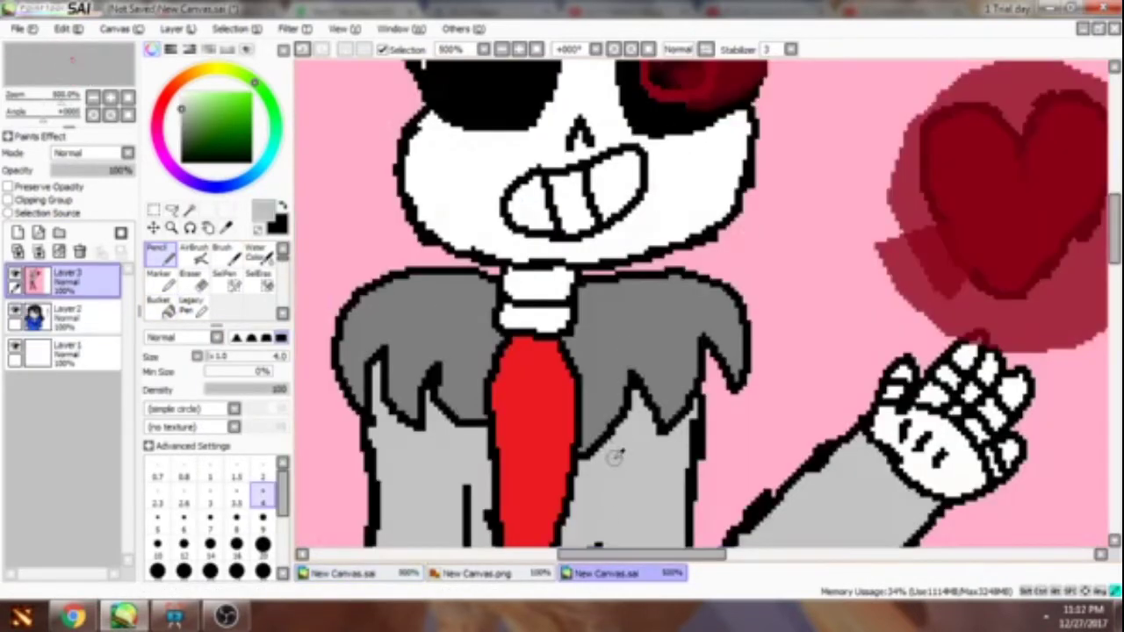
{"action": "left_click", "coordinate": [342, 573]}
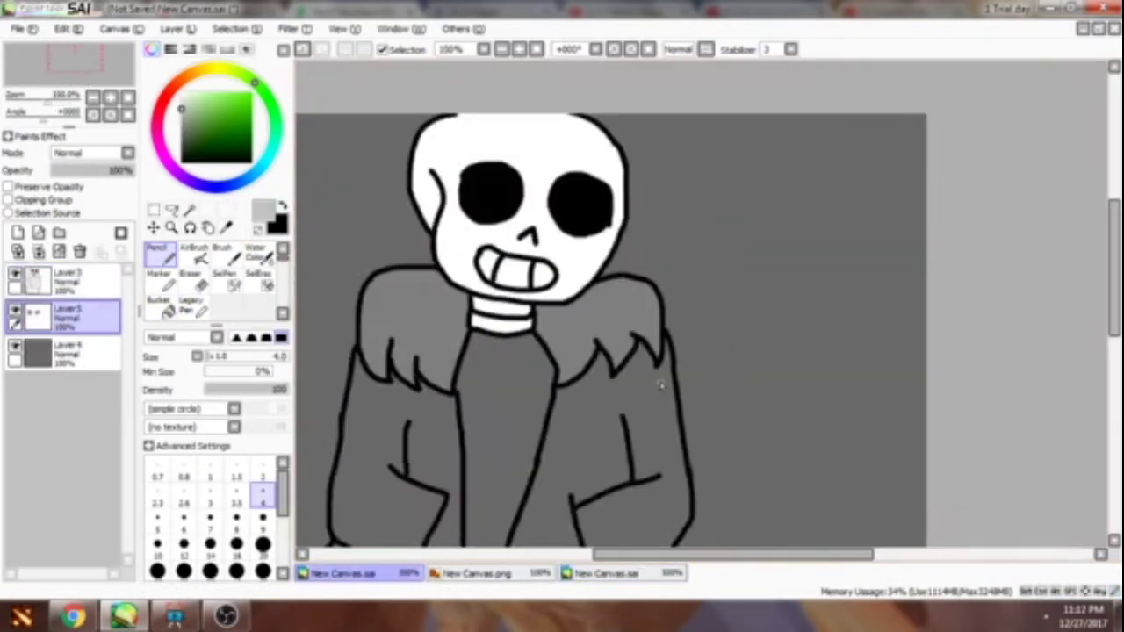
- Paint a light grey border down the outer sleeve edge on the drawing's right side with the Pencil, raising its size from 4 to 9
{"action": "left_click_drag", "start_coordinate": [705, 276], "coordinate": [706, 180]}
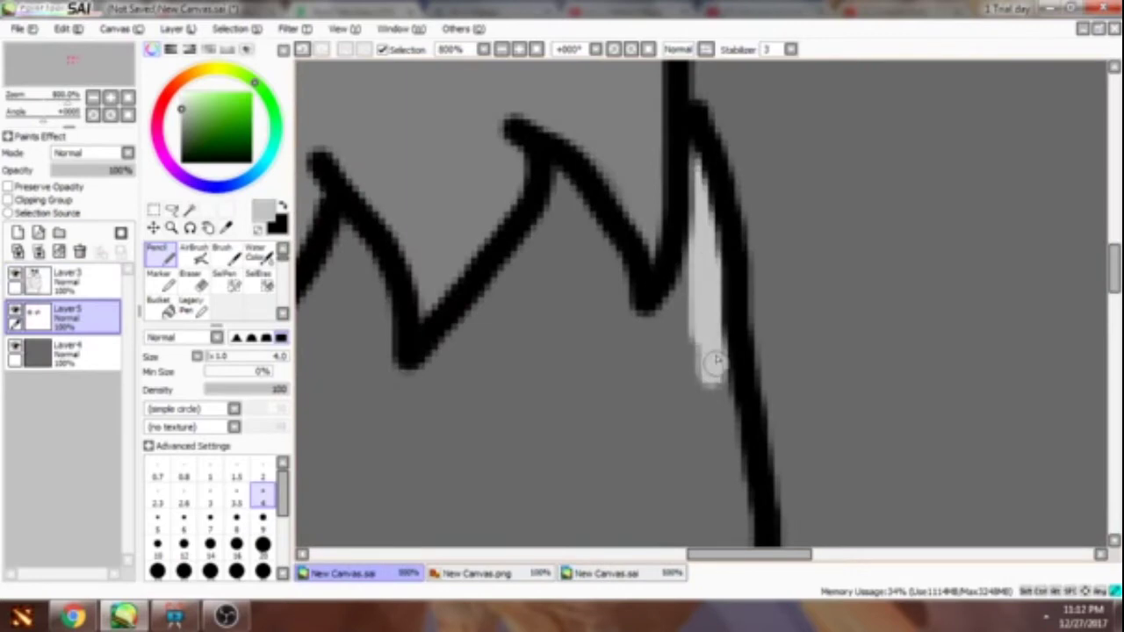
{"action": "scroll", "coordinate": [716, 359], "scroll_direction": "down", "scroll_amount": 2}
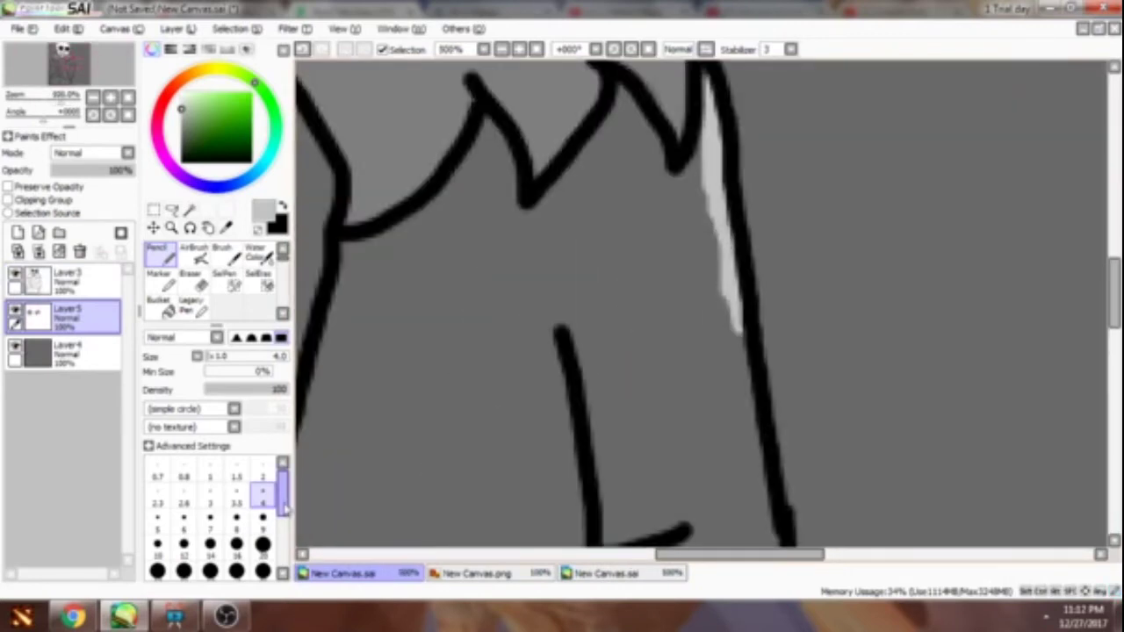
{"action": "scroll", "coordinate": [702, 302], "scroll_direction": "down", "scroll_amount": 5}
{"action": "scroll", "coordinate": [738, 176], "scroll_direction": "up", "scroll_amount": 5}
{"action": "mouse_move", "coordinate": [735, 149]}
{"action": "left_mouse_down"}
{"action": "mouse_move", "coordinate": [747, 226]}
{"action": "mouse_move", "coordinate": [728, 395]}
{"action": "mouse_move", "coordinate": [671, 452]}
{"action": "left_mouse_up"}
{"action": "scroll", "coordinate": [651, 471], "scroll_direction": "down", "scroll_amount": 3}
{"action": "scroll", "coordinate": [651, 471], "scroll_direction": "up", "scroll_amount": 2}
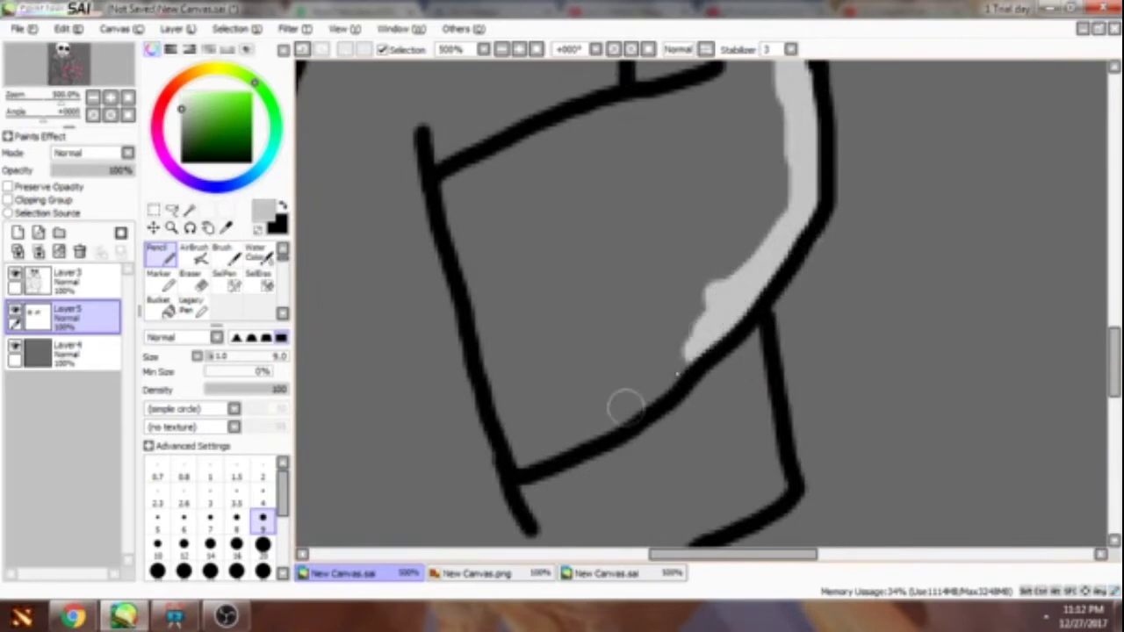
- Pick the dark red from the reference artwork and draw a ring in the drawing's right eye socket on Layer3 with the Pencil at size 6
{"action": "left_click", "coordinate": [606, 572]}
{"action": "scroll", "coordinate": [576, 243], "scroll_direction": "up", "scroll_amount": 2}
{"action": "scroll", "coordinate": [544, 395], "scroll_direction": "up", "scroll_amount": 1}
{"action": "key", "text": "ctrl+Tab"}
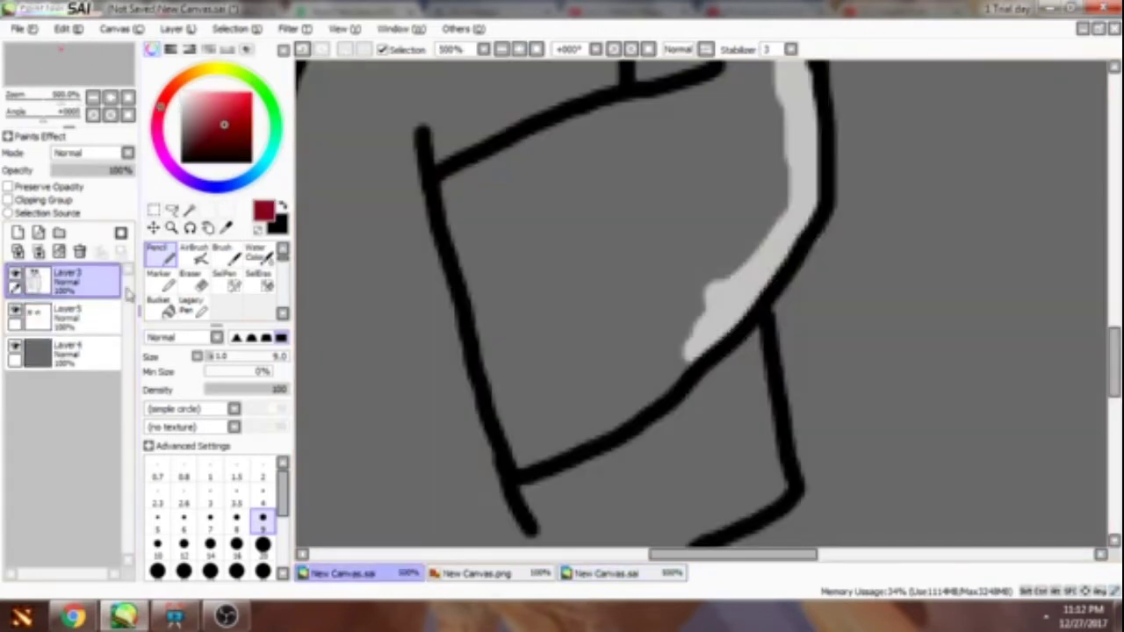
{"action": "left_click", "coordinate": [184, 518]}
{"action": "scroll", "coordinate": [552, 117], "scroll_direction": "down", "scroll_amount": 3}
{"action": "scroll", "coordinate": [539, 190], "scroll_direction": "up", "scroll_amount": 4}
{"action": "mouse_move", "coordinate": [553, 188]}
{"action": "left_mouse_down"}
{"action": "mouse_move", "coordinate": [687, 427]}
{"action": "mouse_move", "coordinate": [551, 195]}
{"action": "left_mouse_up"}
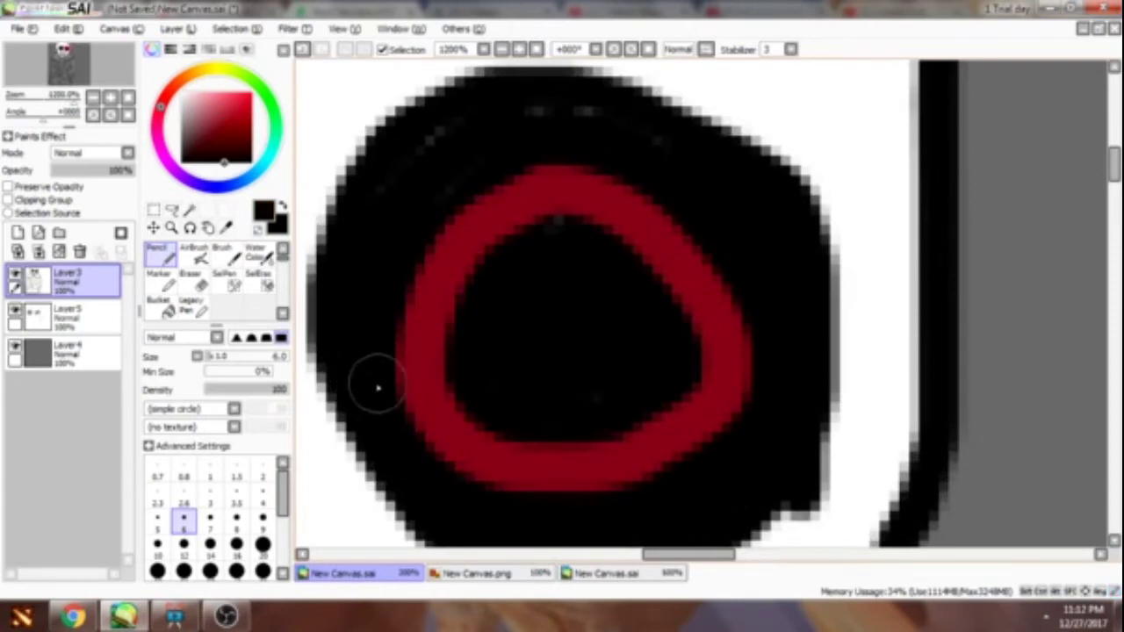
{"action": "scroll", "coordinate": [367, 391], "scroll_direction": "down", "scroll_amount": 5}
{"action": "scroll", "coordinate": [514, 319], "scroll_direction": "up", "scroll_amount": 4}
- Resume light grey on Layer5 and extend the border along the lower sleeve edge to the pocket on the drawing's right side
{"action": "left_click", "coordinate": [514, 319], "text": "alt"}
{"action": "left_click", "coordinate": [65, 314]}
{"action": "scroll", "coordinate": [702, 307], "scroll_direction": "down", "scroll_amount": 3}
{"action": "scroll", "coordinate": [1048, 346], "scroll_direction": "up", "scroll_amount": 3}
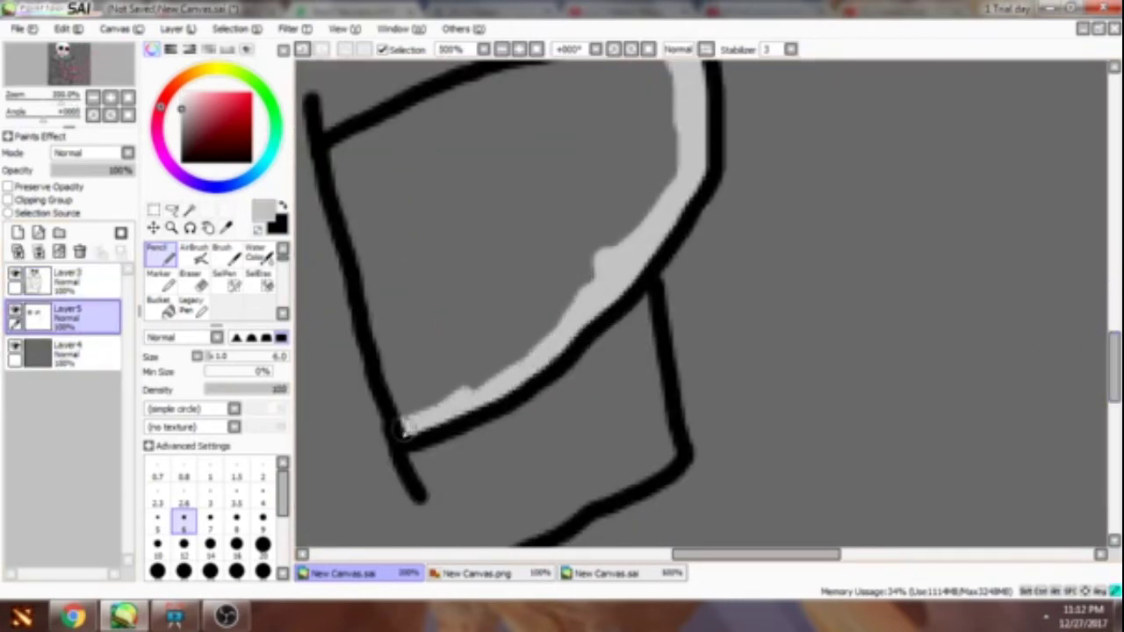
{"action": "scroll", "coordinate": [403, 427], "scroll_direction": "up", "scroll_amount": 2}
{"action": "scroll", "coordinate": [346, 188], "scroll_direction": "down", "scroll_amount": 4}
- Paint a light grey border along the jagged underside of the fur trim on the drawing's right side
{"action": "scroll", "coordinate": [745, 143], "scroll_direction": "up", "scroll_amount": 4}
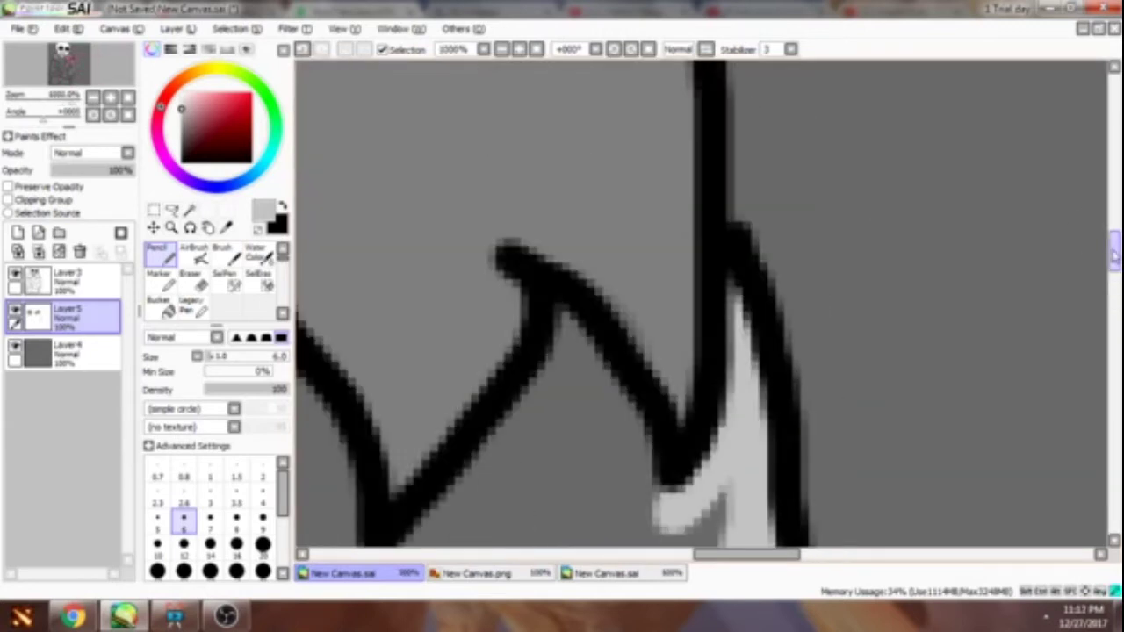
{"action": "left_click_drag", "start_coordinate": [672, 514], "coordinate": [601, 370]}
{"action": "mouse_move", "coordinate": [711, 531]}
{"action": "left_mouse_down"}
{"action": "mouse_move", "coordinate": [682, 514]}
{"action": "mouse_move", "coordinate": [674, 301]}
{"action": "left_mouse_up"}
{"action": "mouse_move", "coordinate": [1009, 132]}
{"action": "left_mouse_down"}
{"action": "mouse_move", "coordinate": [937, 233]}
{"action": "mouse_move", "coordinate": [824, 340]}
{"action": "mouse_move", "coordinate": [802, 350]}
{"action": "mouse_move", "coordinate": [776, 228]}
{"action": "mouse_move", "coordinate": [728, 250]}
{"action": "mouse_move", "coordinate": [702, 227]}
{"action": "mouse_move", "coordinate": [604, 345]}
{"action": "mouse_move", "coordinate": [457, 407]}
{"action": "left_mouse_up"}
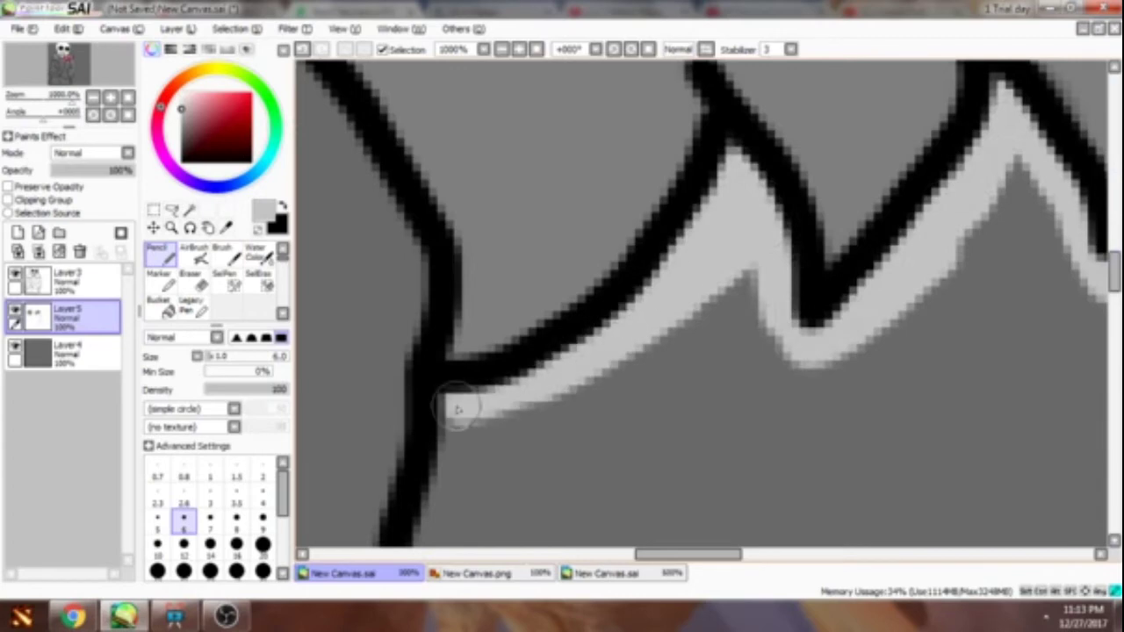
- Paint a light grey border down the front opening and along the hem of the jacket half on the drawing's right side
{"action": "scroll", "coordinate": [456, 407], "scroll_direction": "down", "scroll_amount": 4}
{"action": "scroll", "coordinate": [531, 289], "scroll_direction": "up", "scroll_amount": 3}
{"action": "left_click_drag", "start_coordinate": [527, 327], "coordinate": [531, 289]}
{"action": "scroll", "coordinate": [1101, 289], "scroll_direction": "down", "scroll_amount": 3}
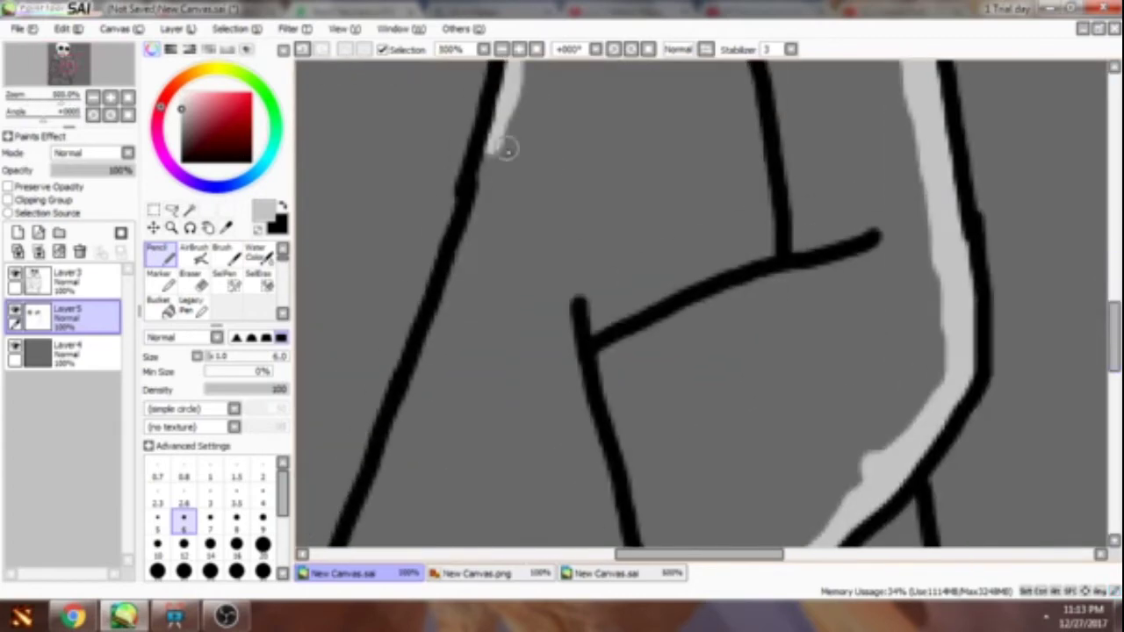
{"action": "scroll", "coordinate": [449, 268], "scroll_direction": "down", "scroll_amount": 3}
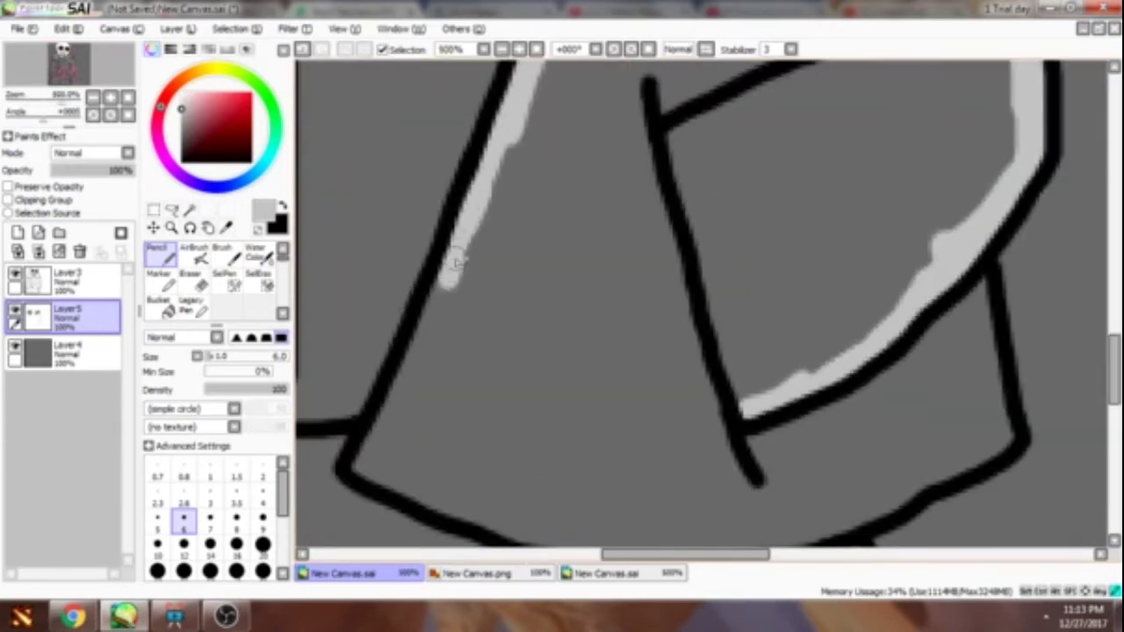
{"action": "scroll", "coordinate": [395, 450], "scroll_direction": "down", "scroll_amount": 1}
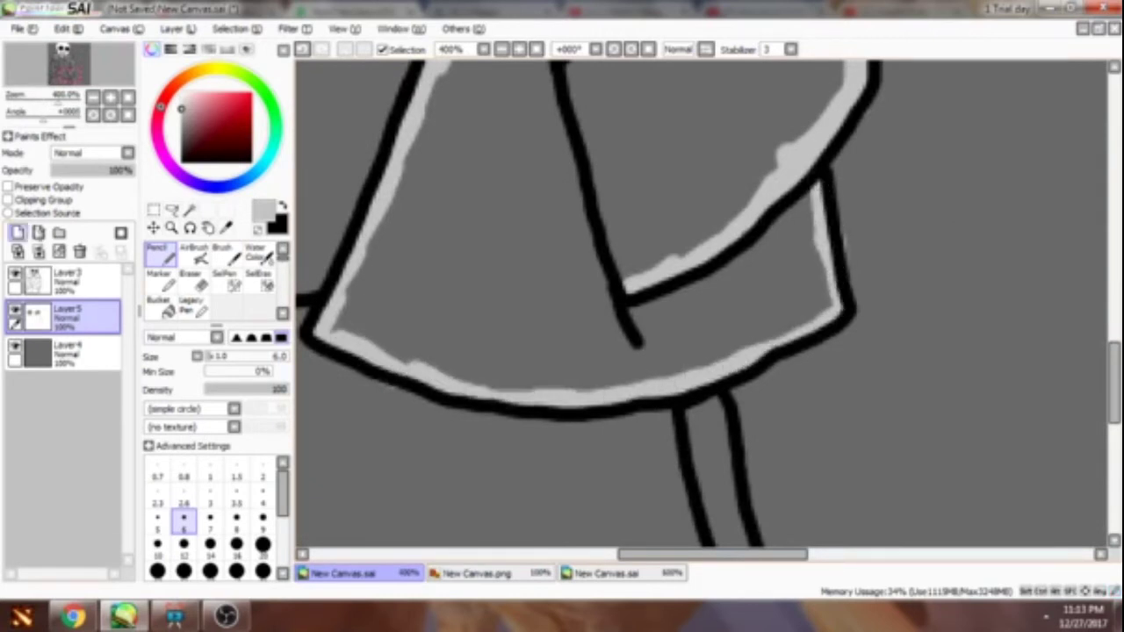
- Fill the jacket half on the drawing's right side with light grey using the Bucket
{"action": "left_click", "coordinate": [161, 303]}
{"action": "scroll", "coordinate": [491, 254], "scroll_direction": "down", "scroll_amount": 2}
{"action": "left_click", "coordinate": [494, 251]}
{"action": "left_click", "coordinate": [158, 255]}
{"action": "scroll", "coordinate": [395, 360], "scroll_direction": "up", "scroll_amount": 3}
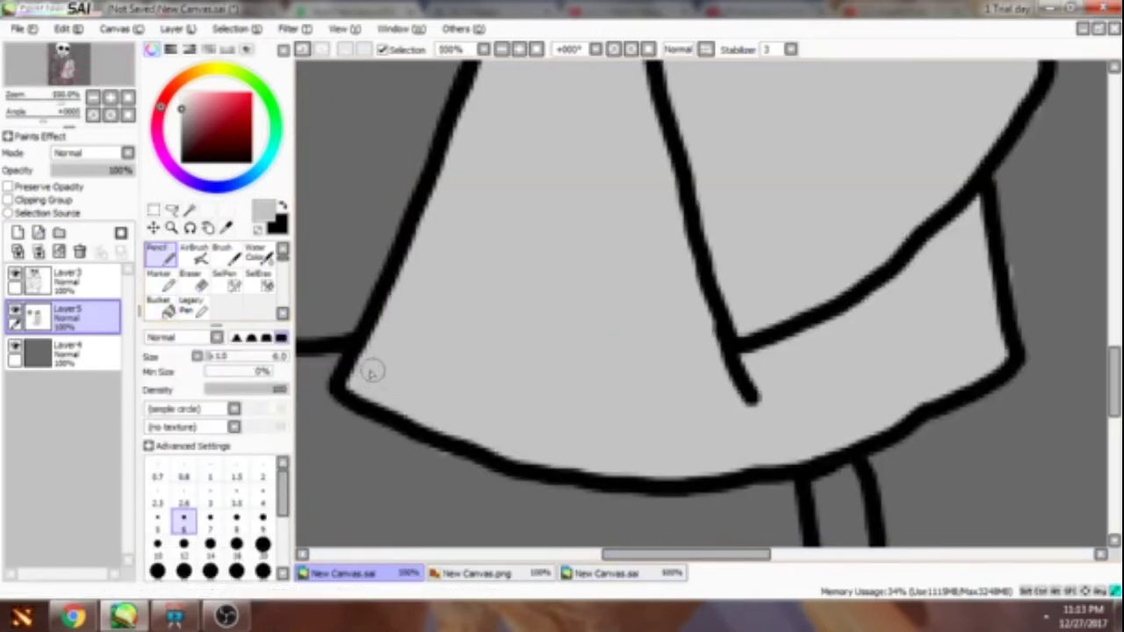
{"action": "scroll", "coordinate": [368, 373], "scroll_direction": "down", "scroll_amount": 4}
{"action": "scroll", "coordinate": [665, 226], "scroll_direction": "up", "scroll_amount": 5}
{"action": "scroll", "coordinate": [758, 108], "scroll_direction": "up", "scroll_amount": 1}
- Paint a light grey border below the fur trim and down the outer sleeve edge on the drawing's left side with the Pencil
{"action": "scroll", "coordinate": [904, 221], "scroll_direction": "down", "scroll_amount": 4}
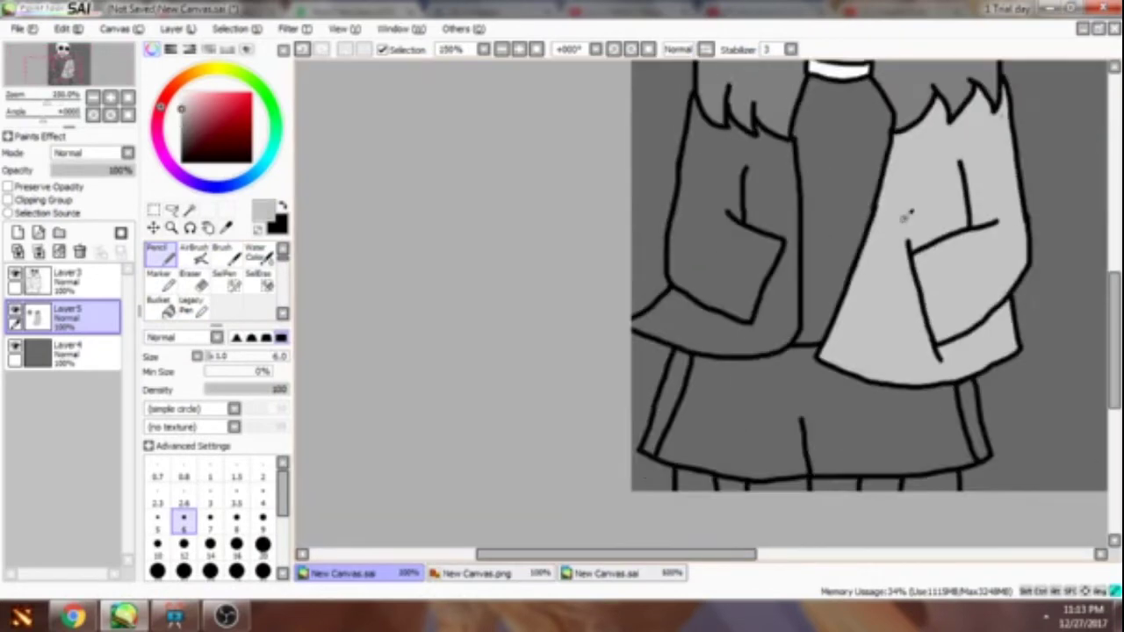
{"action": "scroll", "coordinate": [905, 222], "scroll_direction": "up", "scroll_amount": 3}
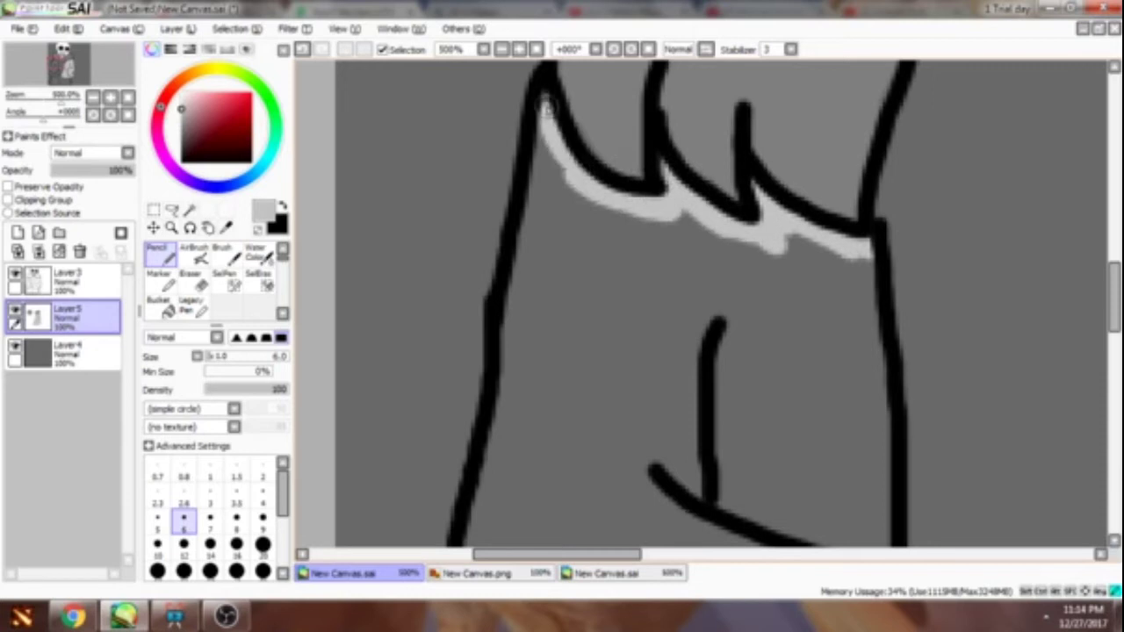
{"action": "scroll", "coordinate": [662, 398], "scroll_direction": "down", "scroll_amount": 1}
{"action": "scroll", "coordinate": [781, 291], "scroll_direction": "down", "scroll_amount": 3}
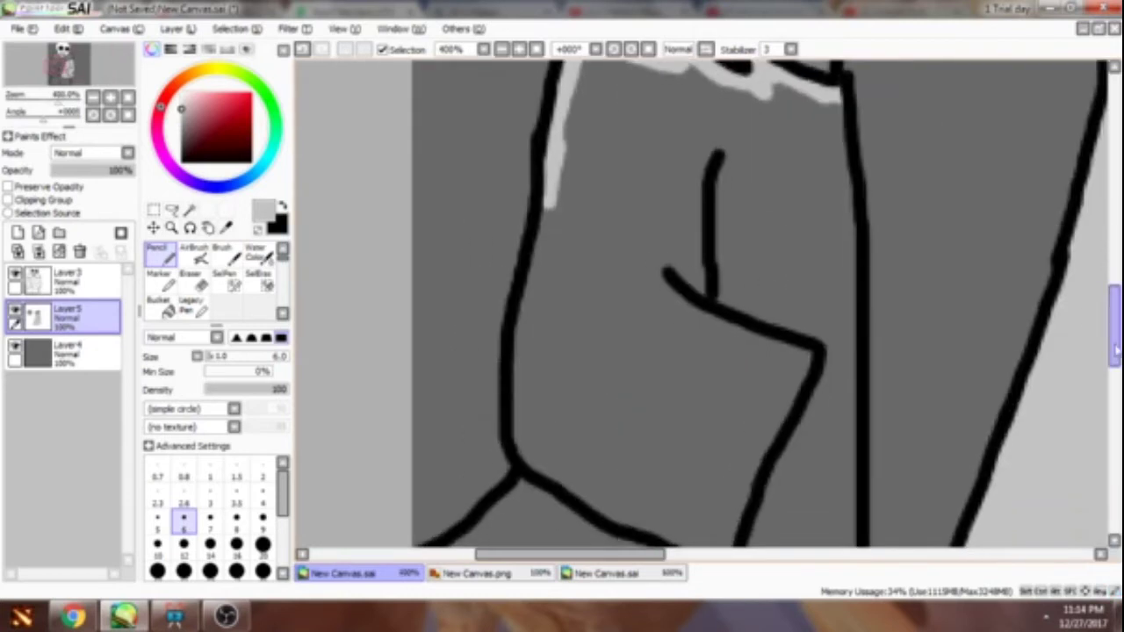
{"action": "scroll", "coordinate": [541, 379], "scroll_direction": "down", "scroll_amount": 3}
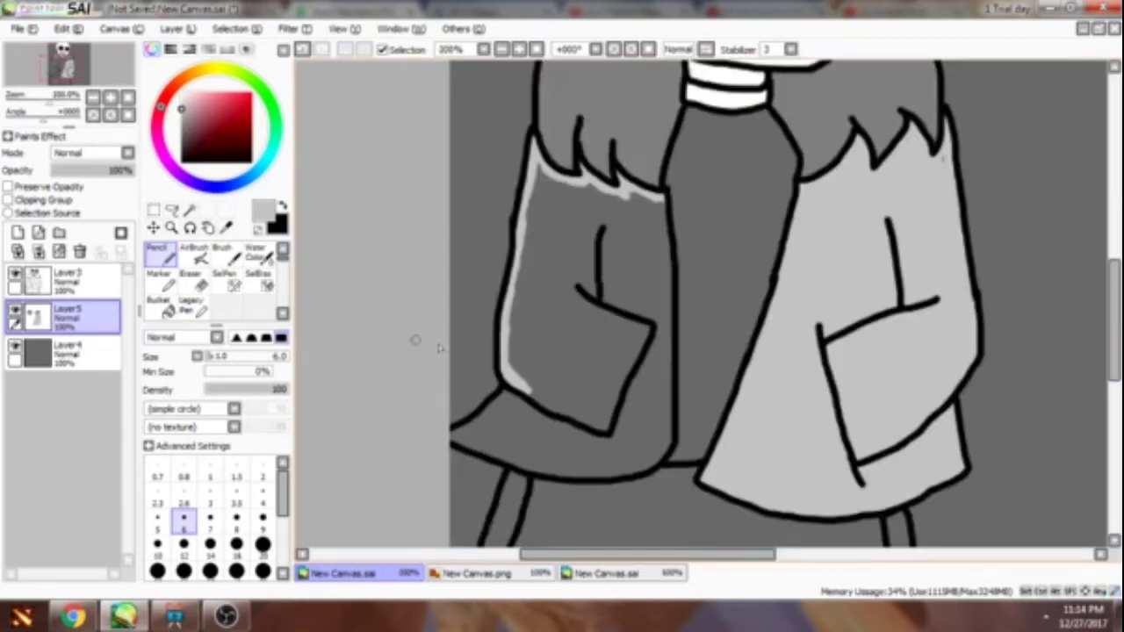
- Pick black on Layer3 and extend and thicken the slanted pocket line on the drawing's left side
{"action": "left_click", "coordinate": [647, 409], "text": "ctrl"}
{"action": "left_click", "coordinate": [649, 423], "text": "alt"}
{"action": "scroll", "coordinate": [650, 192], "scroll_direction": "up", "scroll_amount": 4}
{"action": "scroll", "coordinate": [548, 452], "scroll_direction": "down", "scroll_amount": 3}
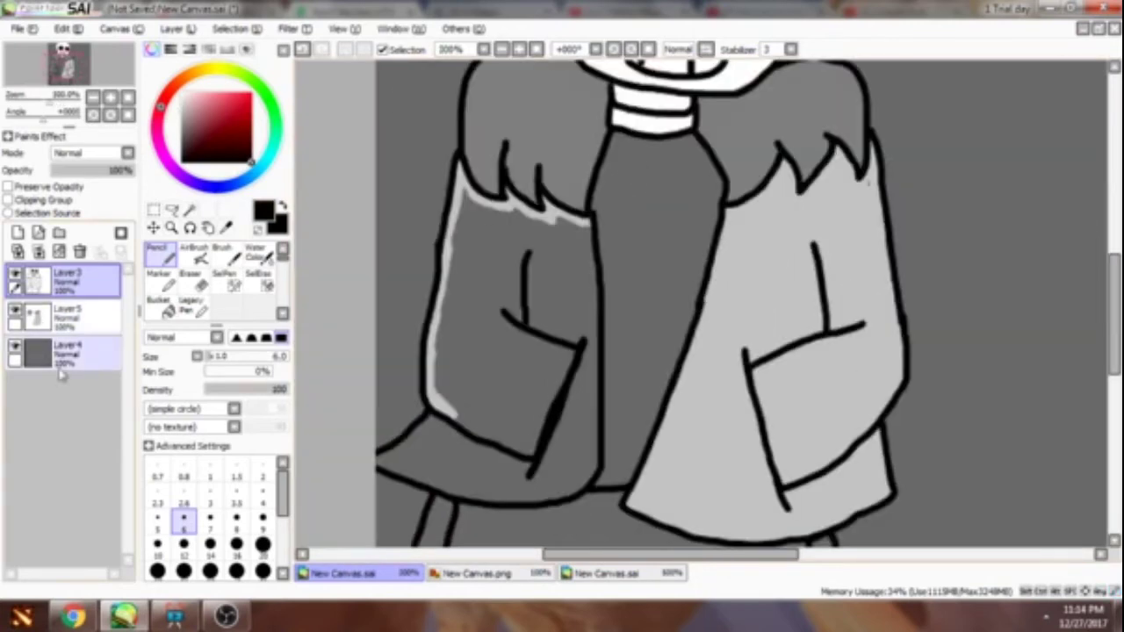
- Return to light grey on Layer5 and continue the border along the lower sleeve edge on the drawing's left side
{"action": "left_click", "coordinate": [472, 400], "text": "ctrl"}
{"action": "scroll", "coordinate": [473, 399], "scroll_direction": "up", "scroll_amount": 3}
{"action": "left_click_drag", "start_coordinate": [594, 484], "coordinate": [436, 436]}
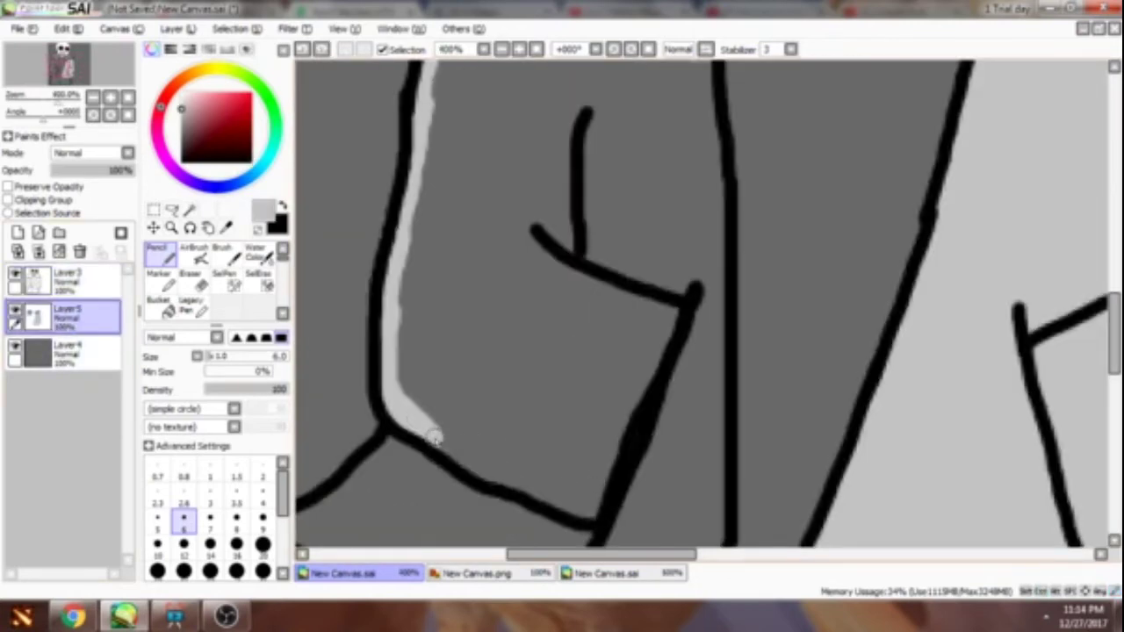
{"action": "scroll", "coordinate": [640, 221], "scroll_direction": "down", "scroll_amount": 3}
{"action": "scroll", "coordinate": [640, 221], "scroll_direction": "up", "scroll_amount": 3}
- Paint a light grey border down the front opening and around the lower hem of the jacket half on the drawing's left side
{"action": "left_click_drag", "start_coordinate": [640, 220], "coordinate": [661, 474]}
{"action": "scroll", "coordinate": [660, 474], "scroll_direction": "down", "scroll_amount": 3}
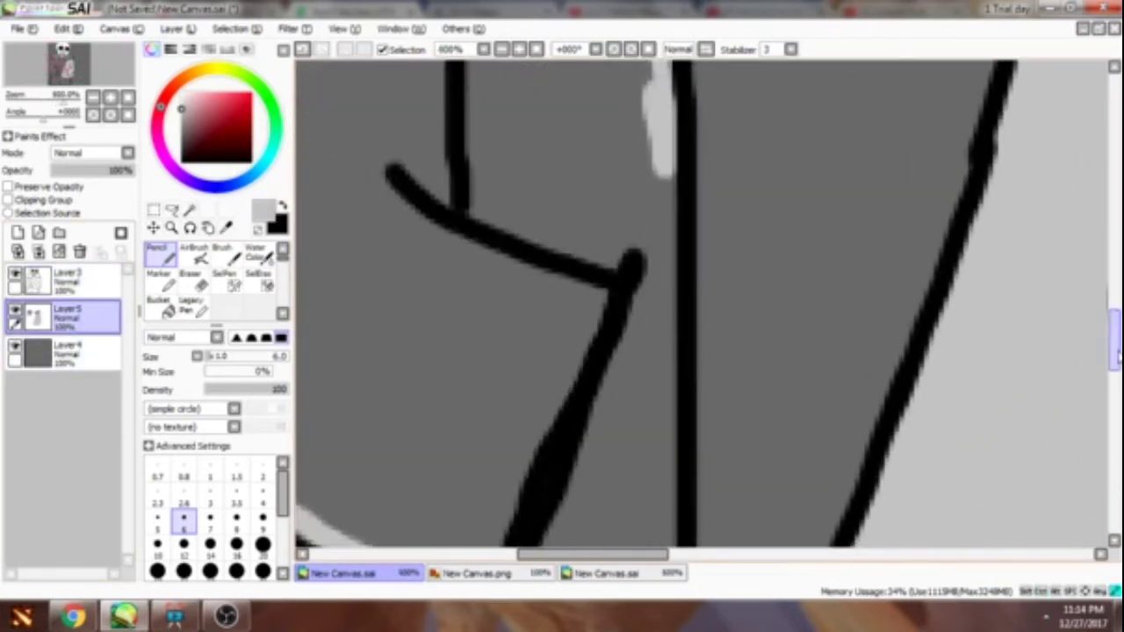
{"action": "scroll", "coordinate": [667, 163], "scroll_direction": "up", "scroll_amount": 4}
{"action": "left_click_drag", "start_coordinate": [654, 386], "coordinate": [667, 443]}
{"action": "scroll", "coordinate": [667, 443], "scroll_direction": "down", "scroll_amount": 3}
{"action": "scroll", "coordinate": [418, 290], "scroll_direction": "up", "scroll_amount": 3}
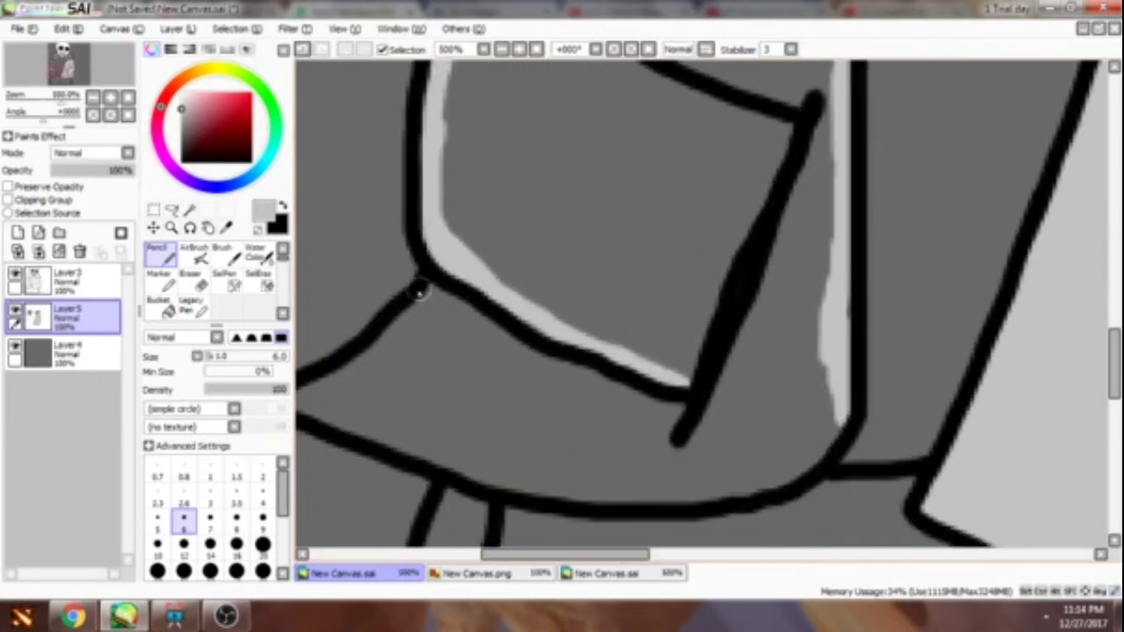
{"action": "left_click_drag", "start_coordinate": [309, 401], "coordinate": [378, 386]}
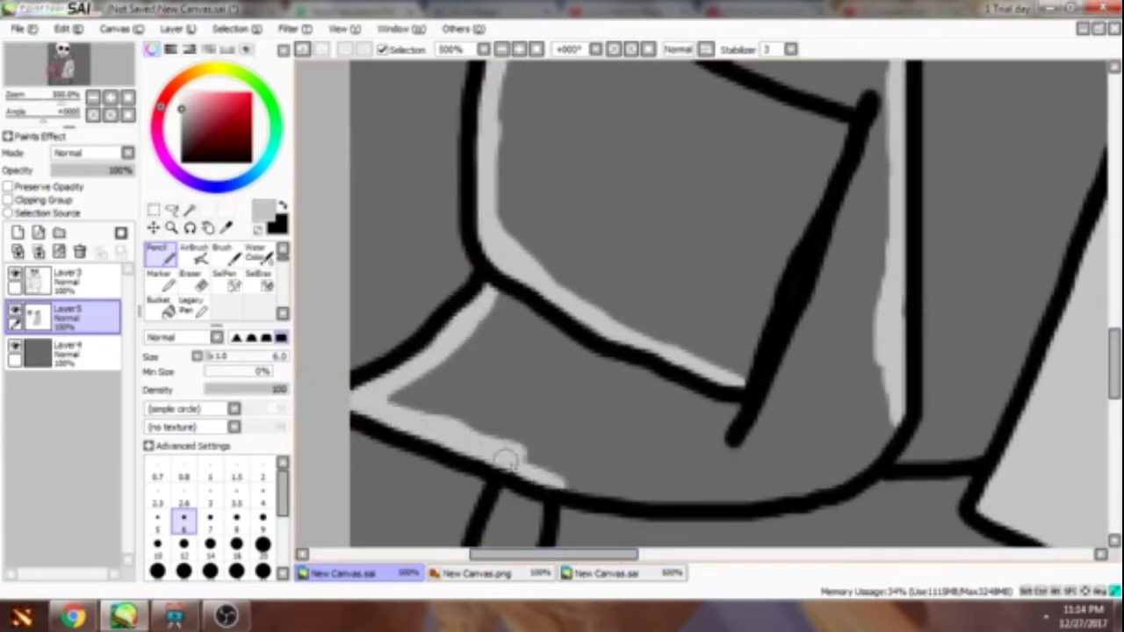
- Fill the jacket half on the drawing's left side with light grey using the Bucket
{"action": "left_click", "coordinate": [158, 307]}
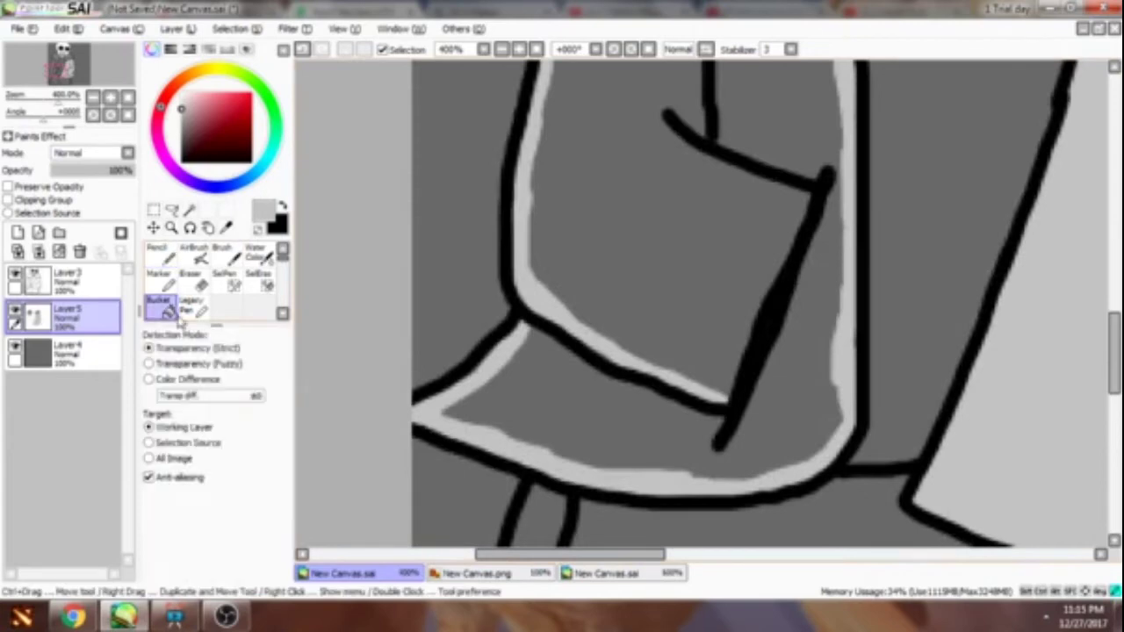
{"action": "scroll", "coordinate": [702, 307], "scroll_direction": "down", "scroll_amount": 3}
{"action": "scroll", "coordinate": [703, 307], "scroll_direction": "up", "scroll_amount": 2}
{"action": "scroll", "coordinate": [702, 307], "scroll_direction": "down", "scroll_amount": 3}
- Paint the leg bones below the shorts white with the Pencil at size 6
{"action": "left_click", "coordinate": [158, 252]}
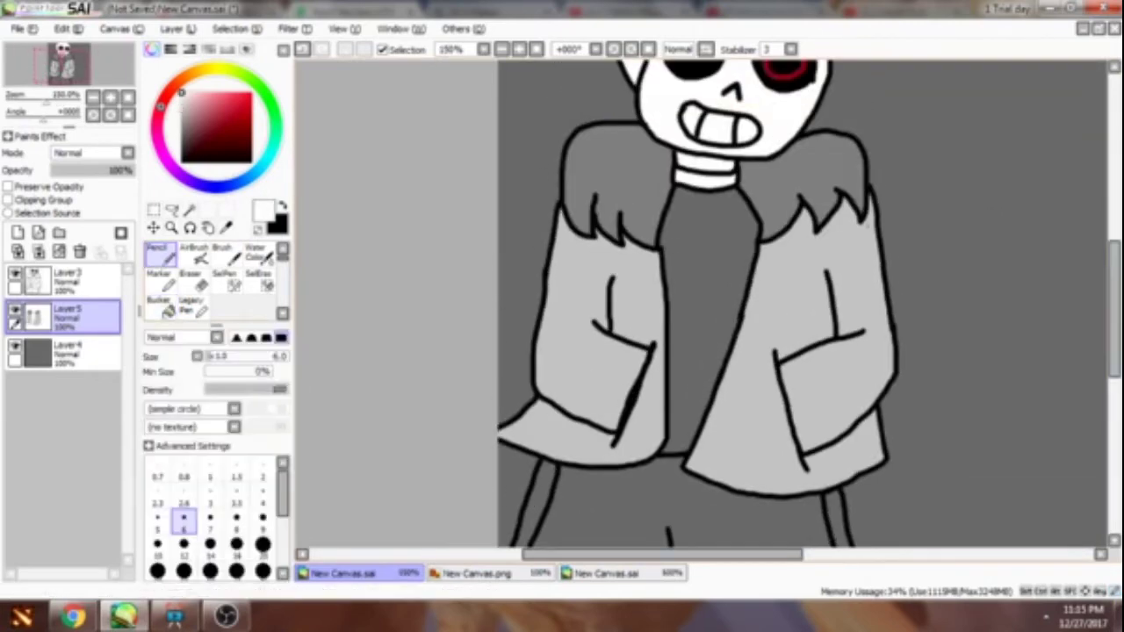
{"action": "scroll", "coordinate": [341, 326], "scroll_direction": "up", "scroll_amount": 3}
{"action": "left_click_drag", "start_coordinate": [341, 325], "coordinate": [474, 342]}
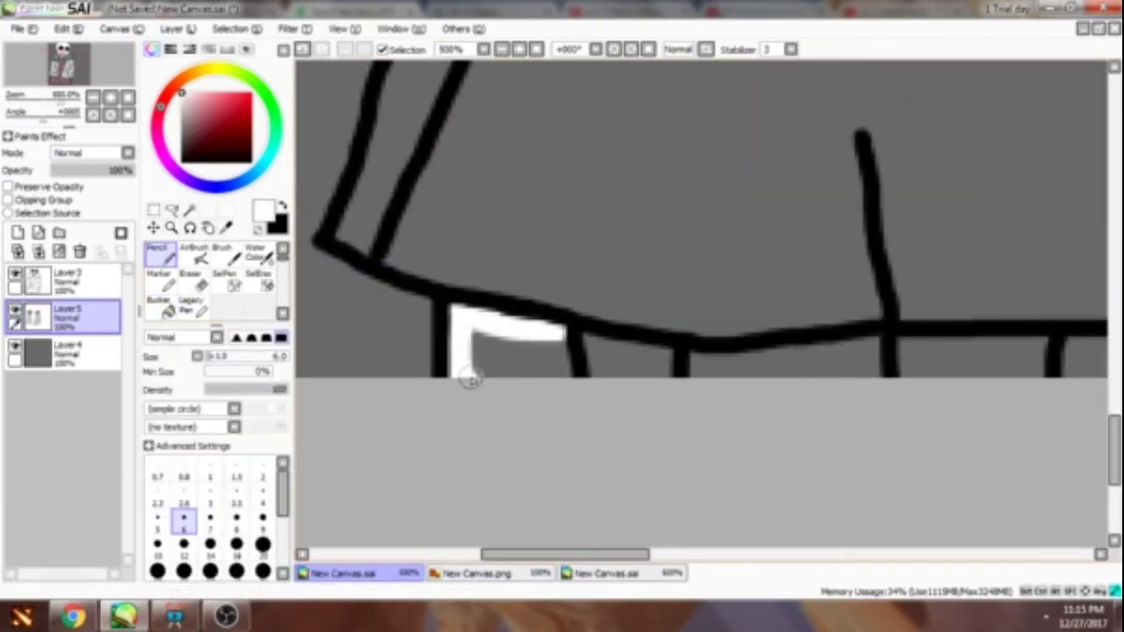
{"action": "left_click_drag", "start_coordinate": [709, 364], "coordinate": [1045, 349]}
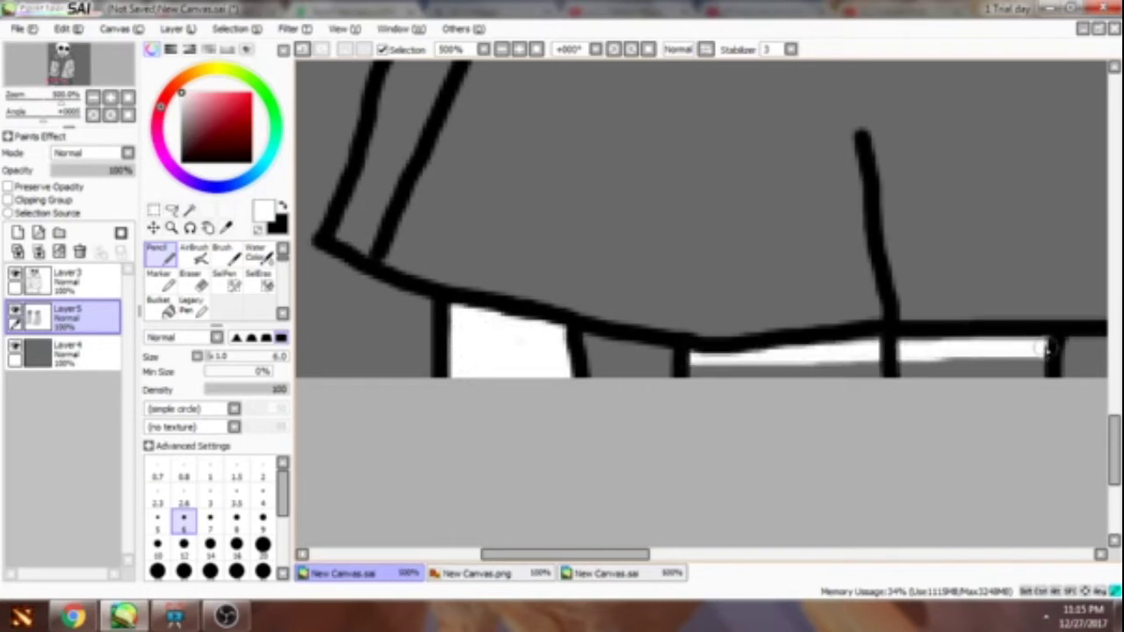
{"action": "scroll", "coordinate": [713, 373], "scroll_direction": "down", "scroll_amount": 3}
{"action": "scroll", "coordinate": [780, 509], "scroll_direction": "up", "scroll_amount": 3}
{"action": "mouse_move", "coordinate": [614, 352]}
{"action": "left_mouse_down"}
{"action": "mouse_move", "coordinate": [710, 351]}
{"action": "mouse_move", "coordinate": [632, 406]}
{"action": "mouse_move", "coordinate": [715, 399]}
{"action": "mouse_move", "coordinate": [783, 374]}
{"action": "left_mouse_up"}
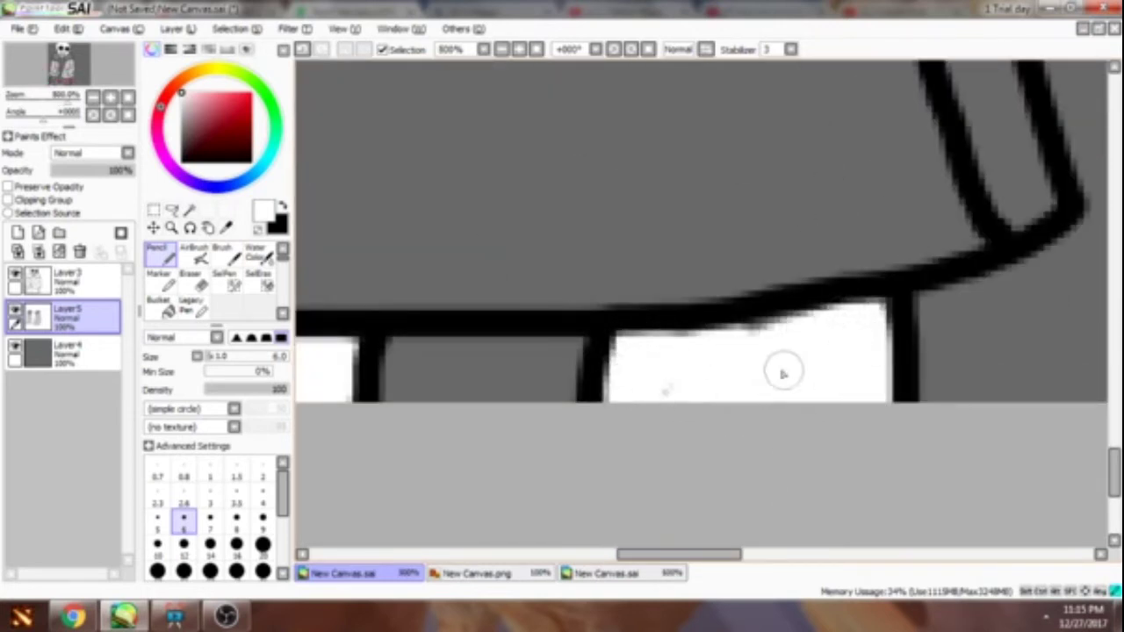
- Check the shirt in the earlier artwork and paint a red border under the neck and down the shirt's edge on the drawing's left side
{"action": "scroll", "coordinate": [849, 331], "scroll_direction": "down", "scroll_amount": 5}
{"action": "scroll", "coordinate": [615, 352], "scroll_direction": "up", "scroll_amount": 5}
{"action": "left_click", "coordinate": [606, 572]}
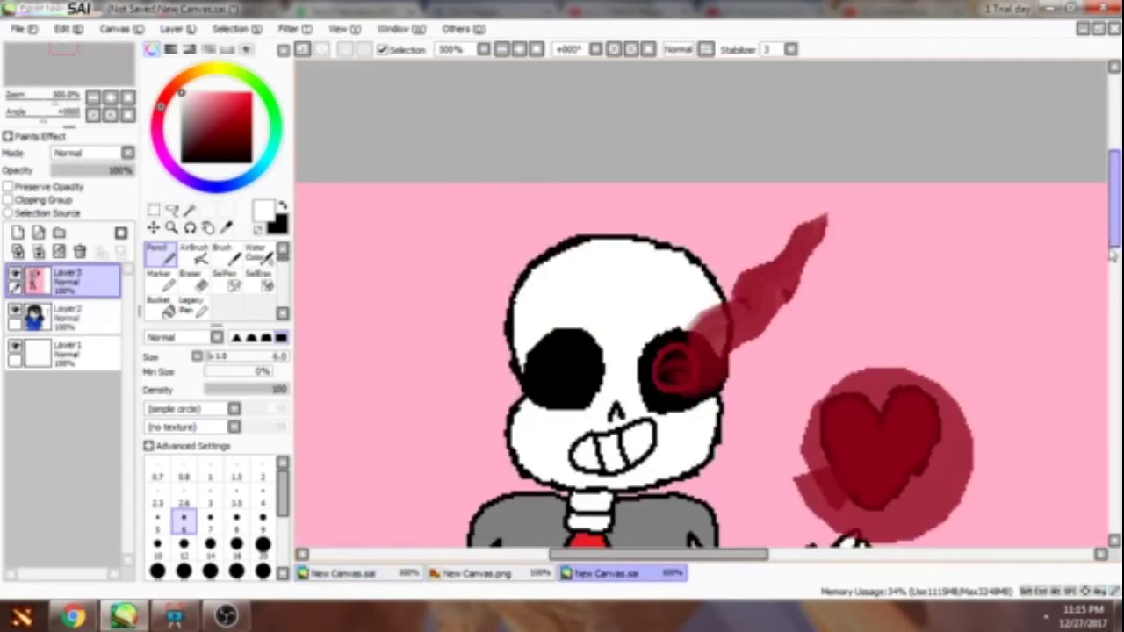
{"action": "scroll", "coordinate": [619, 263], "scroll_direction": "up", "scroll_amount": 3}
{"action": "left_click", "coordinate": [342, 572]}
{"action": "scroll", "coordinate": [409, 233], "scroll_direction": "up", "scroll_amount": 5}
{"action": "left_click_drag", "start_coordinate": [437, 157], "coordinate": [409, 232]}
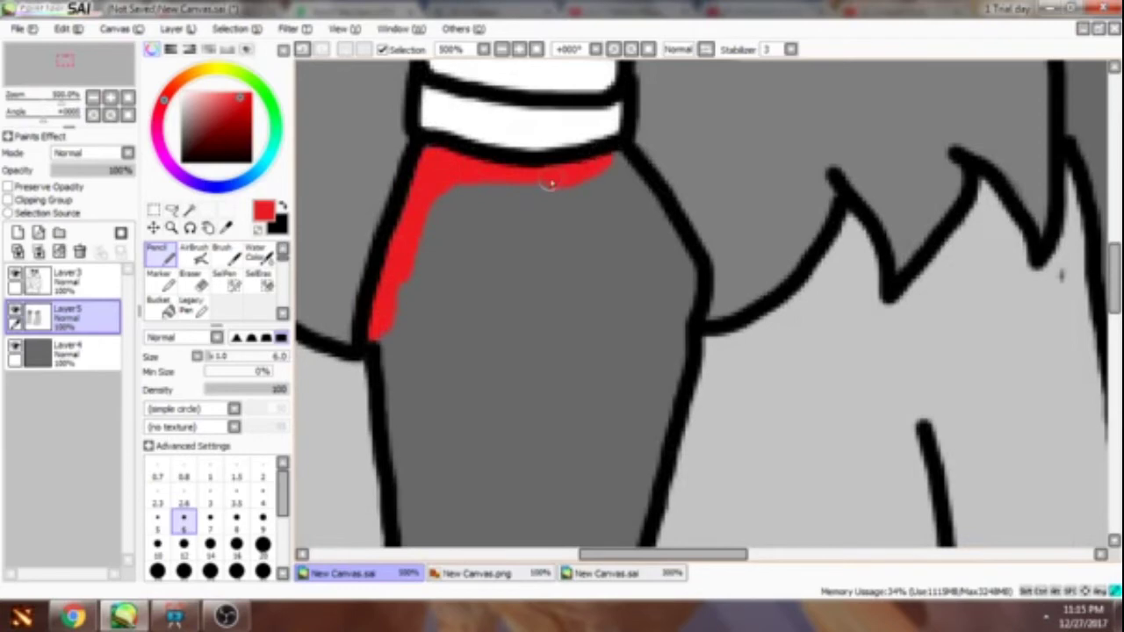
{"action": "scroll", "coordinate": [667, 351], "scroll_direction": "down", "scroll_amount": 3}
{"action": "left_click_drag", "start_coordinate": [471, 233], "coordinate": [491, 316]}
{"action": "scroll", "coordinate": [488, 353], "scroll_direction": "down", "scroll_amount": 1}
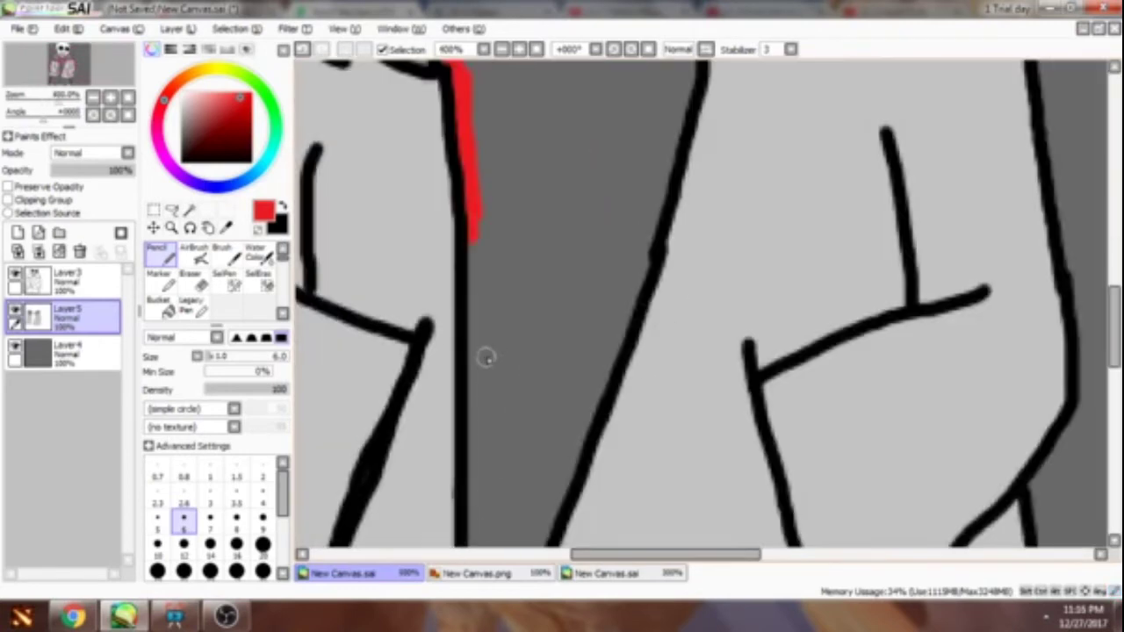
- Finish the red border around the lower end and opposite edge of the shirt, and fill the shirt red with the Bucket
{"action": "scroll", "coordinate": [480, 344], "scroll_direction": "down", "scroll_amount": 2}
{"action": "scroll", "coordinate": [486, 197], "scroll_direction": "up", "scroll_amount": 2}
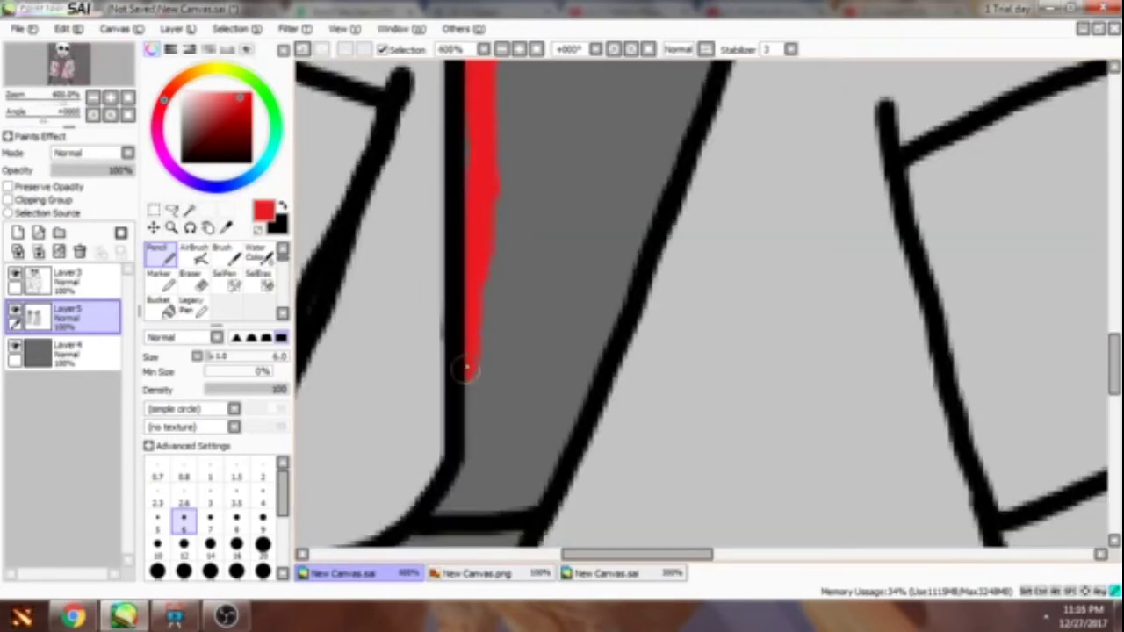
{"action": "scroll", "coordinate": [570, 409], "scroll_direction": "up", "scroll_amount": 3}
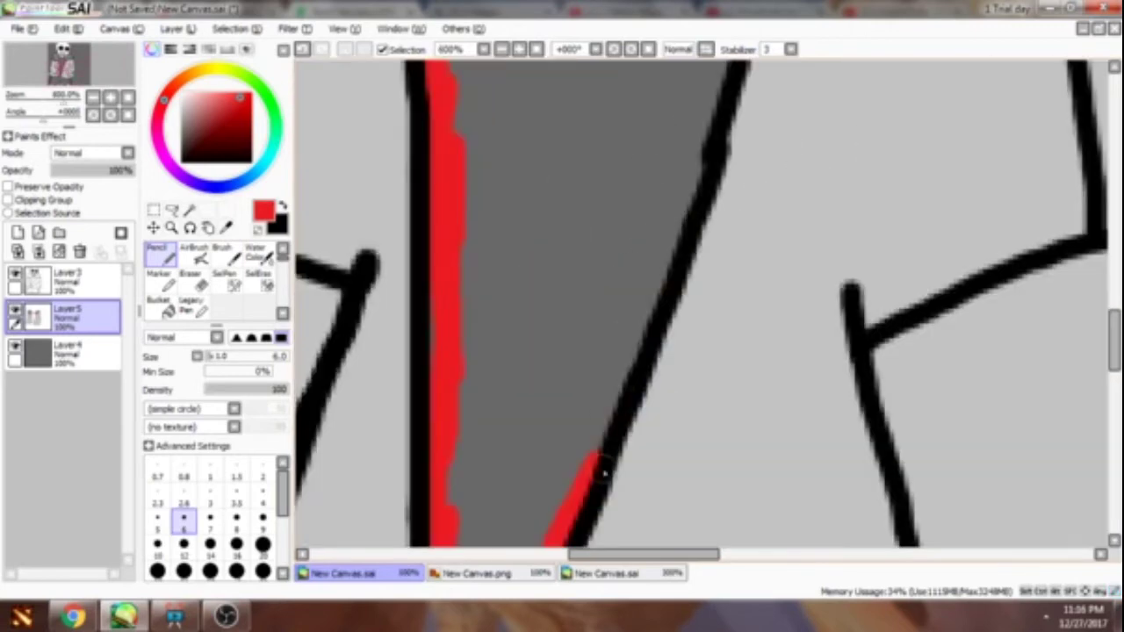
{"action": "scroll", "coordinate": [711, 334], "scroll_direction": "down", "scroll_amount": 1}
{"action": "scroll", "coordinate": [711, 333], "scroll_direction": "up", "scroll_amount": 3}
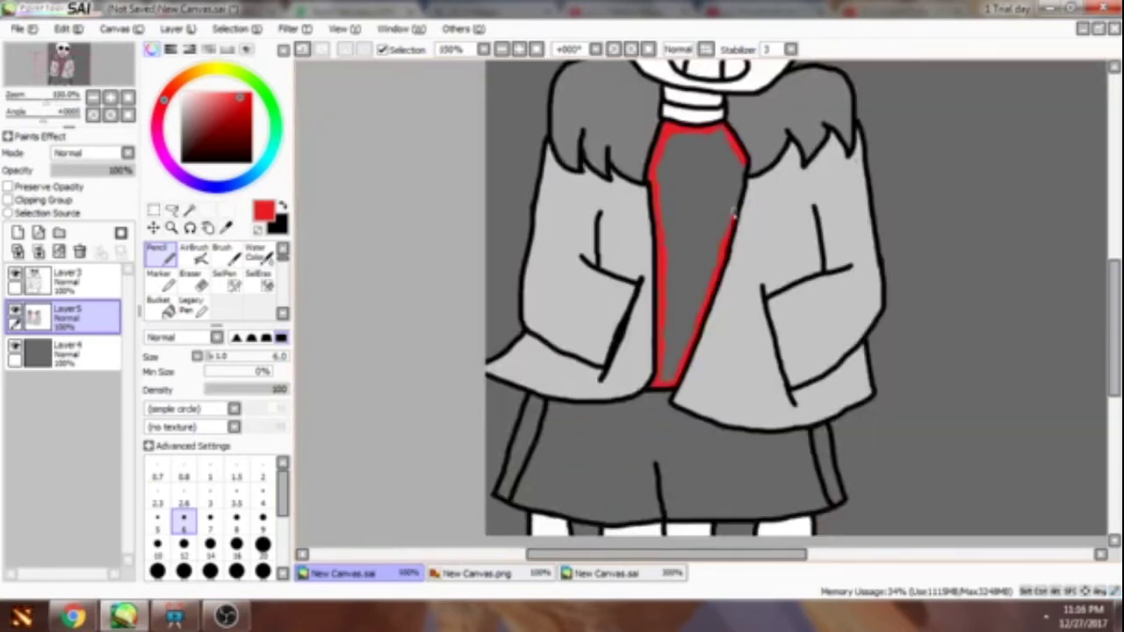
{"action": "left_click", "coordinate": [161, 303]}
{"action": "scroll", "coordinate": [677, 395], "scroll_direction": "down", "scroll_amount": 3}
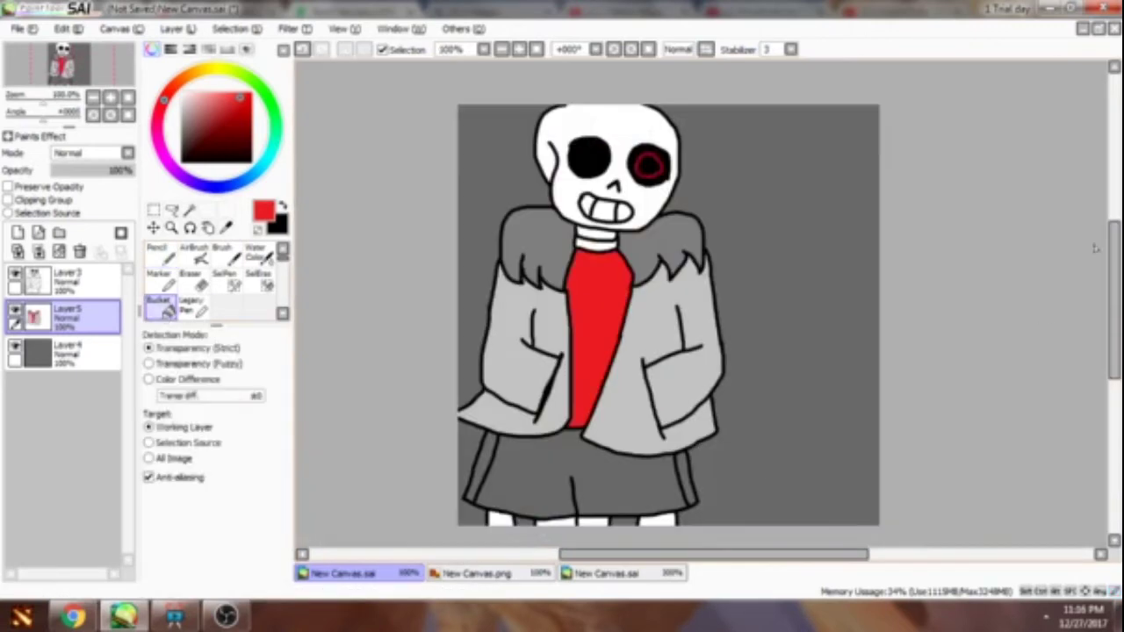
- Paint the shorts' side stripe on the drawing's left side white with the Pencil, checking the earlier artwork for reference
{"action": "scroll", "coordinate": [482, 377], "scroll_direction": "up", "scroll_amount": 4}
{"action": "key", "text": "n"}
{"action": "scroll", "coordinate": [482, 378], "scroll_direction": "up", "scroll_amount": 2}
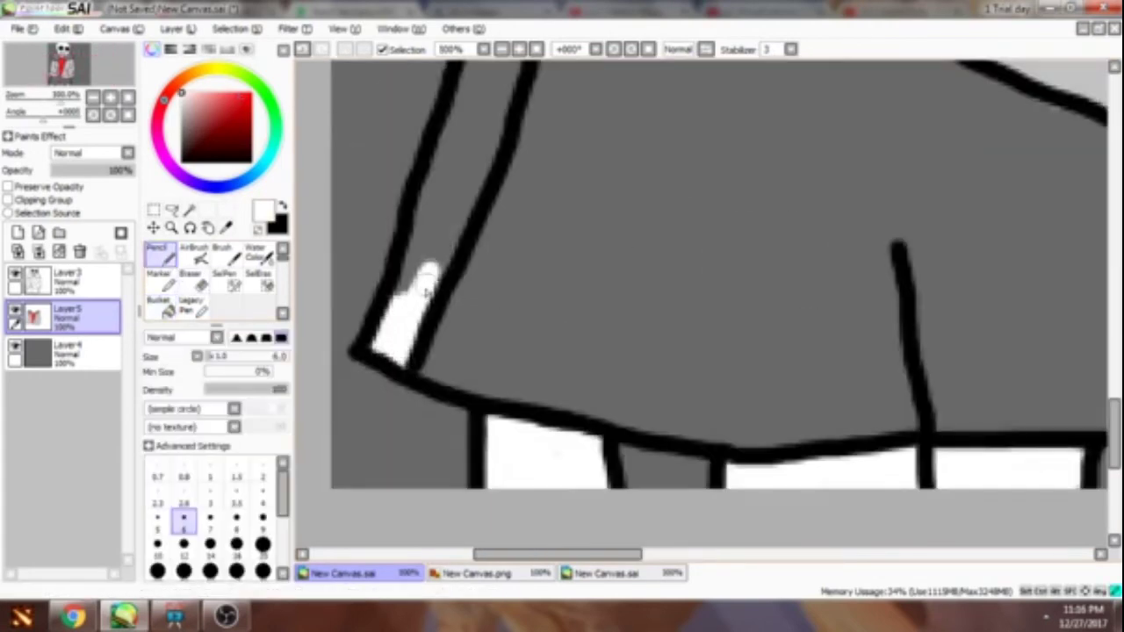
{"action": "left_click", "coordinate": [474, 572]}
{"action": "left_click", "coordinate": [605, 572]}
{"action": "scroll", "coordinate": [1056, 321], "scroll_direction": "down", "scroll_amount": 3}
{"action": "scroll", "coordinate": [667, 316], "scroll_direction": "left", "scroll_amount": 5}
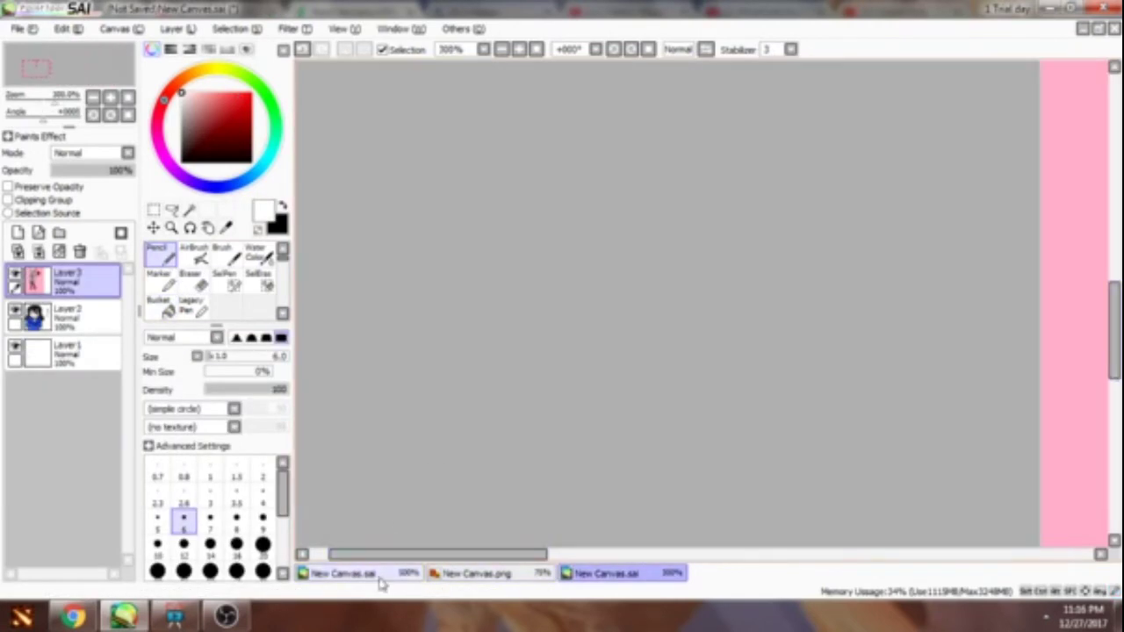
{"action": "left_click", "coordinate": [342, 573]}
{"action": "mouse_move", "coordinate": [409, 313]}
{"action": "left_mouse_down"}
{"action": "mouse_move", "coordinate": [477, 304]}
{"action": "mouse_move", "coordinate": [515, 238]}
{"action": "left_mouse_up"}
{"action": "scroll", "coordinate": [515, 263], "scroll_direction": "up", "scroll_amount": 2}
{"action": "mouse_move", "coordinate": [474, 448]}
{"action": "left_mouse_down"}
{"action": "mouse_move", "coordinate": [501, 455]}
{"action": "mouse_move", "coordinate": [549, 347]}
{"action": "mouse_move", "coordinate": [600, 134]}
{"action": "mouse_move", "coordinate": [503, 257]}
{"action": "mouse_move", "coordinate": [516, 265]}
{"action": "mouse_move", "coordinate": [571, 156]}
{"action": "left_mouse_up"}
- Paint the shorts' side stripe on the drawing's right side white
{"action": "scroll", "coordinate": [856, 263], "scroll_direction": "down", "scroll_amount": 2}
{"action": "scroll", "coordinate": [856, 263], "scroll_direction": "right", "scroll_amount": 5}
{"action": "mouse_move", "coordinate": [856, 263]}
{"action": "left_mouse_down"}
{"action": "mouse_move", "coordinate": [870, 234]}
{"action": "mouse_move", "coordinate": [927, 465]}
{"action": "mouse_move", "coordinate": [877, 369]}
{"action": "mouse_move", "coordinate": [891, 430]}
{"action": "left_mouse_up"}
{"action": "scroll", "coordinate": [817, 406], "scroll_direction": "down", "scroll_amount": 2}
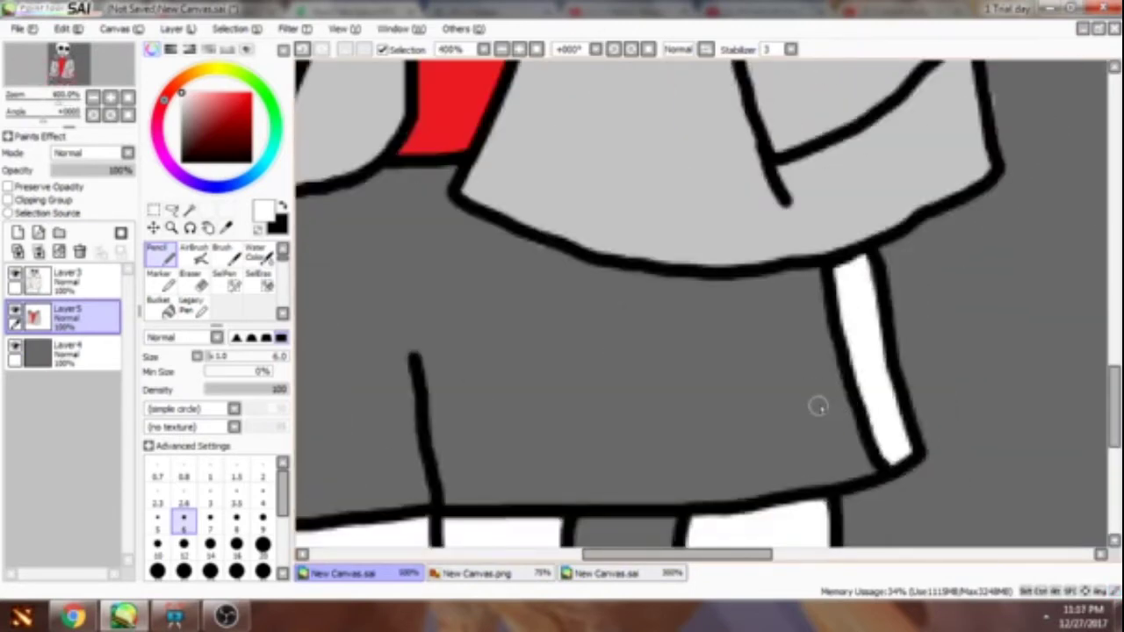
- Paint a near-black border along the top of the shorts beneath the shirt and the jacket half on the drawing's left side
{"action": "scroll", "coordinate": [817, 405], "scroll_direction": "down", "scroll_amount": 2}
{"action": "scroll", "coordinate": [623, 269], "scroll_direction": "up", "scroll_amount": 4}
{"action": "mouse_move", "coordinate": [729, 235]}
{"action": "left_mouse_down"}
{"action": "mouse_move", "coordinate": [603, 255]}
{"action": "mouse_move", "coordinate": [468, 300]}
{"action": "mouse_move", "coordinate": [298, 303]}
{"action": "left_mouse_up"}
{"action": "scroll", "coordinate": [702, 308], "scroll_direction": "left", "scroll_amount": 3}
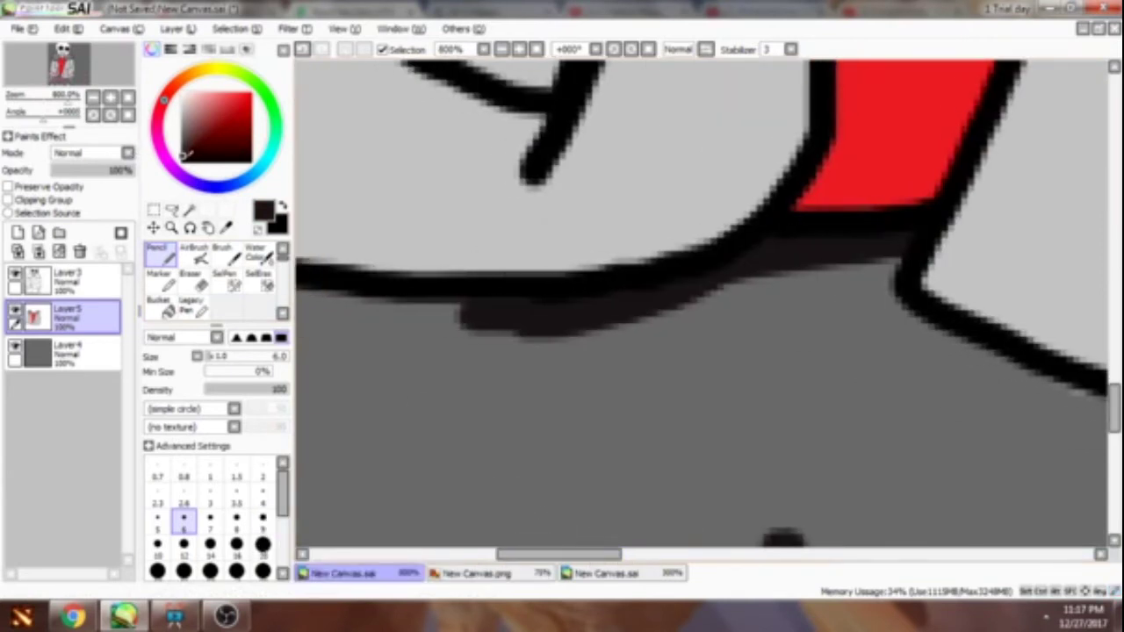
{"action": "scroll", "coordinate": [674, 329], "scroll_direction": "down", "scroll_amount": 1}
{"action": "mouse_move", "coordinate": [878, 246]}
{"action": "left_mouse_down"}
{"action": "mouse_move", "coordinate": [758, 258]}
{"action": "mouse_move", "coordinate": [471, 306]}
{"action": "left_mouse_up"}
{"action": "scroll", "coordinate": [471, 306], "scroll_direction": "down", "scroll_amount": 2}
{"action": "scroll", "coordinate": [489, 279], "scroll_direction": "up", "scroll_amount": 1}
{"action": "scroll", "coordinate": [448, 279], "scroll_direction": "down", "scroll_amount": 2}
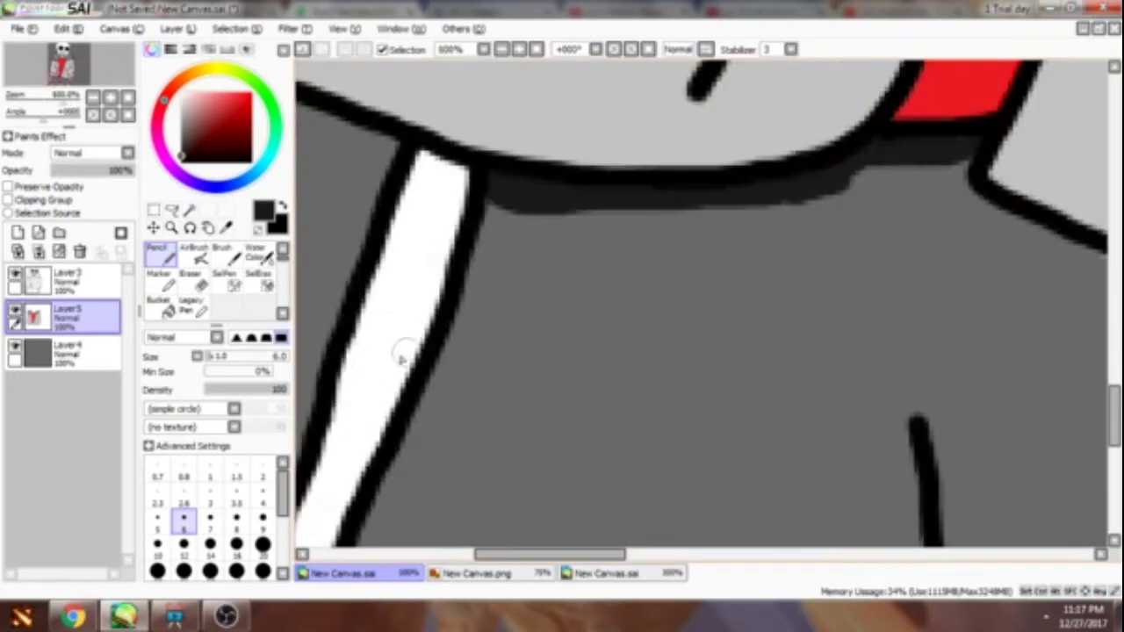
- Continue the near-black border down beside the white stripe on the drawing's left side, along the hem and around the centre crease
{"action": "scroll", "coordinate": [465, 364], "scroll_direction": "up", "scroll_amount": 2}
{"action": "scroll", "coordinate": [464, 363], "scroll_direction": "down", "scroll_amount": 2}
{"action": "scroll", "coordinate": [426, 148], "scroll_direction": "up", "scroll_amount": 2}
{"action": "left_click_drag", "start_coordinate": [425, 147], "coordinate": [359, 320]}
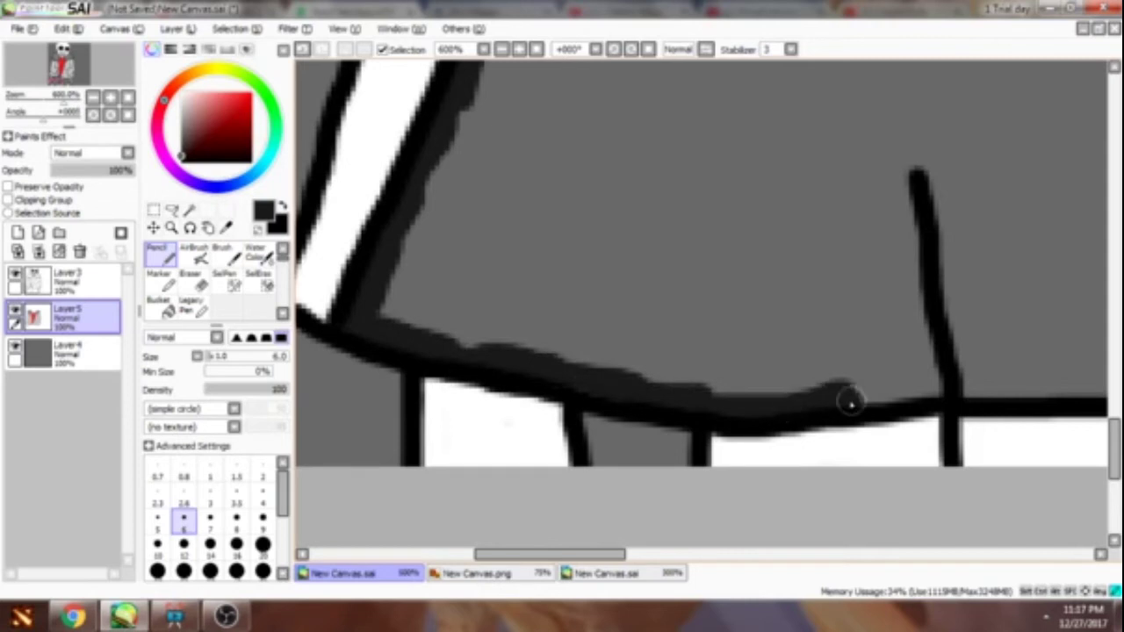
{"action": "left_click_drag", "start_coordinate": [926, 356], "coordinate": [957, 301]}
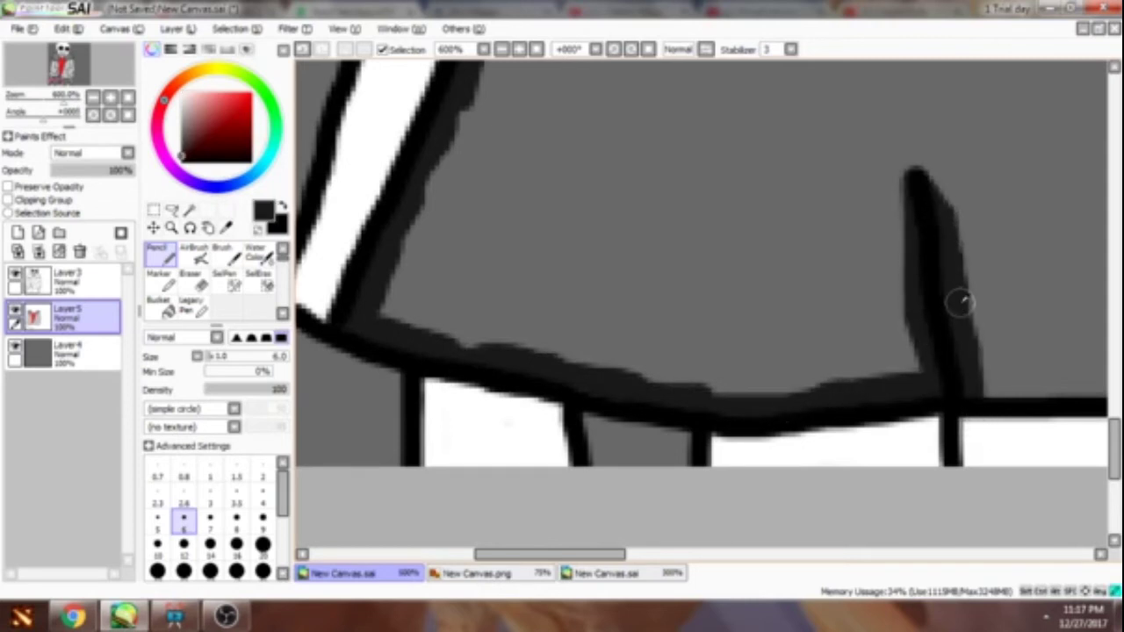
- Complete the near-black border along the hem, stripe and jacket edge of the shorts on the drawing's right side
{"action": "scroll", "coordinate": [960, 305], "scroll_direction": "down", "scroll_amount": 2}
{"action": "scroll", "coordinate": [546, 397], "scroll_direction": "up", "scroll_amount": 1}
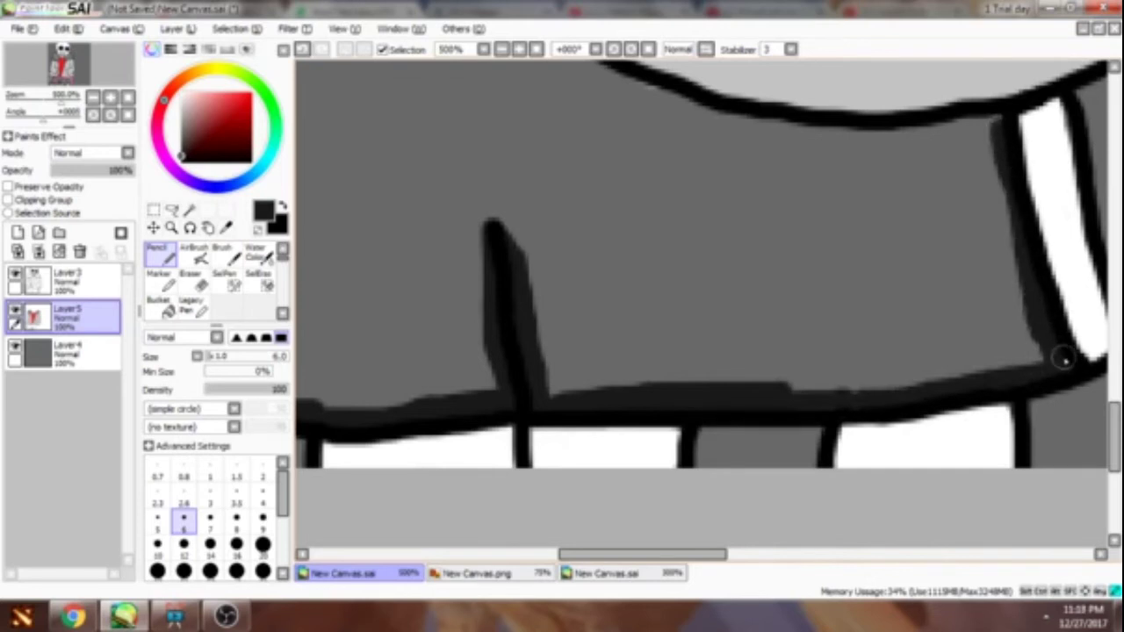
{"action": "left_click_drag", "start_coordinate": [1062, 358], "coordinate": [816, 391]}
{"action": "scroll", "coordinate": [638, 267], "scroll_direction": "down", "scroll_amount": 2}
{"action": "scroll", "coordinate": [656, 170], "scroll_direction": "up", "scroll_amount": 3}
{"action": "left_click_drag", "start_coordinate": [704, 211], "coordinate": [641, 132]}
{"action": "scroll", "coordinate": [641, 132], "scroll_direction": "down", "scroll_amount": 2}
{"action": "scroll", "coordinate": [554, 199], "scroll_direction": "up", "scroll_amount": 2}
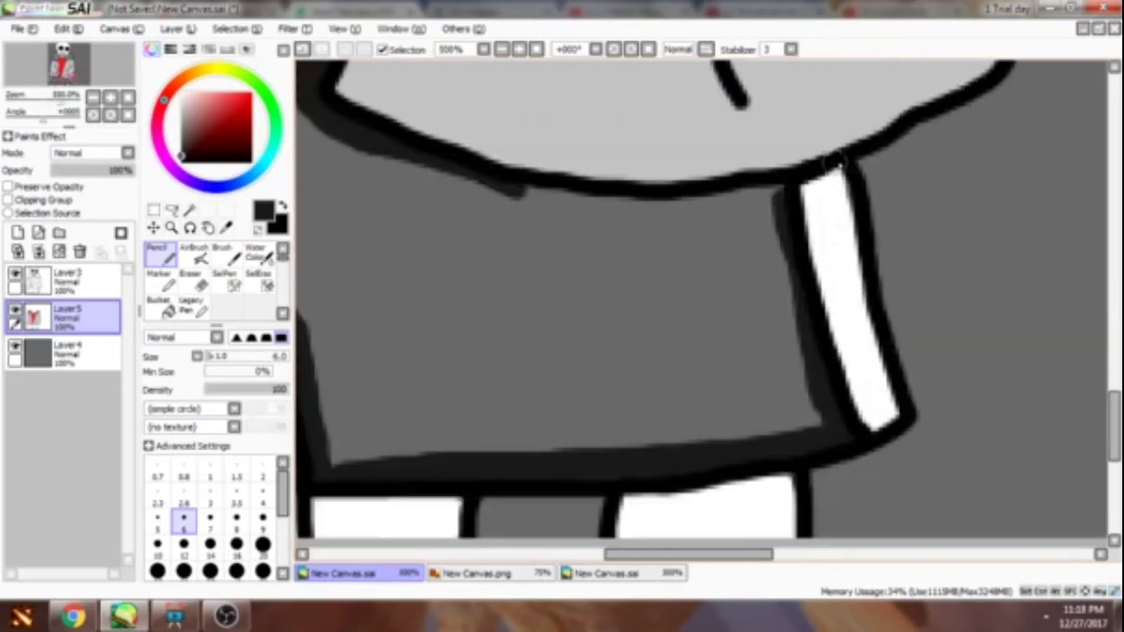
{"action": "scroll", "coordinate": [567, 203], "scroll_direction": "down", "scroll_amount": 2}
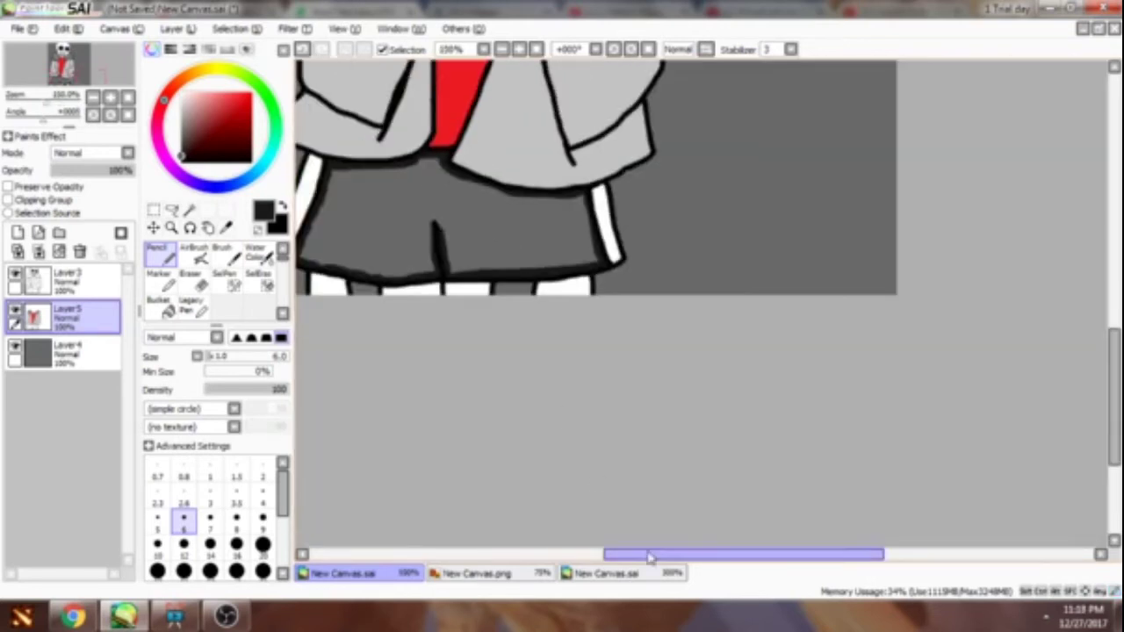
- Fill the shorts with near-black using the Bucket, and return to the Pencil
{"action": "left_click", "coordinate": [158, 302]}
{"action": "left_click", "coordinate": [544, 255]}
{"action": "scroll", "coordinate": [381, 141], "scroll_direction": "up", "scroll_amount": 2}
{"action": "key", "text": "n"}
{"action": "scroll", "coordinate": [386, 141], "scroll_direction": "down", "scroll_amount": 3}
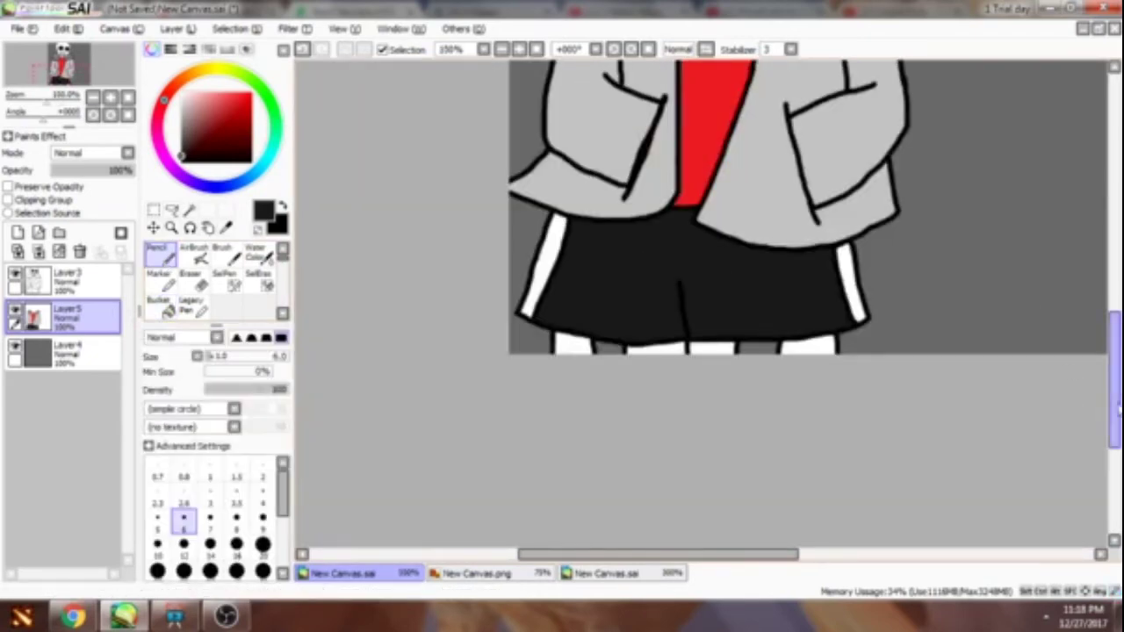
- Delete the dark grey backing layer, Layer4, and make Layer5 active
{"action": "left_click", "coordinate": [91, 362]}
{"action": "key", "text": "Delete"}
{"action": "left_click", "coordinate": [90, 363]}
- Sample the fur's grey and touch up the unpainted gaps along the fur collar's outlines
{"action": "scroll", "coordinate": [625, 292], "scroll_direction": "up", "scroll_amount": 2}
{"action": "left_click", "coordinate": [626, 293], "text": "alt"}
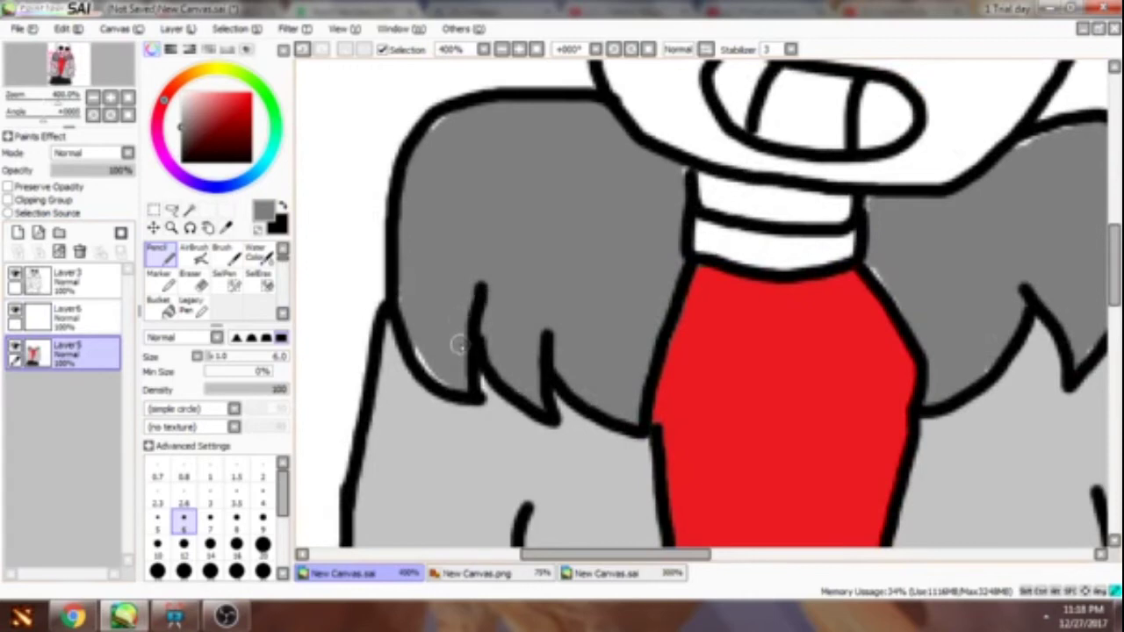
{"action": "scroll", "coordinate": [683, 178], "scroll_direction": "down", "scroll_amount": 3}
{"action": "scroll", "coordinate": [926, 321], "scroll_direction": "up", "scroll_amount": 3}
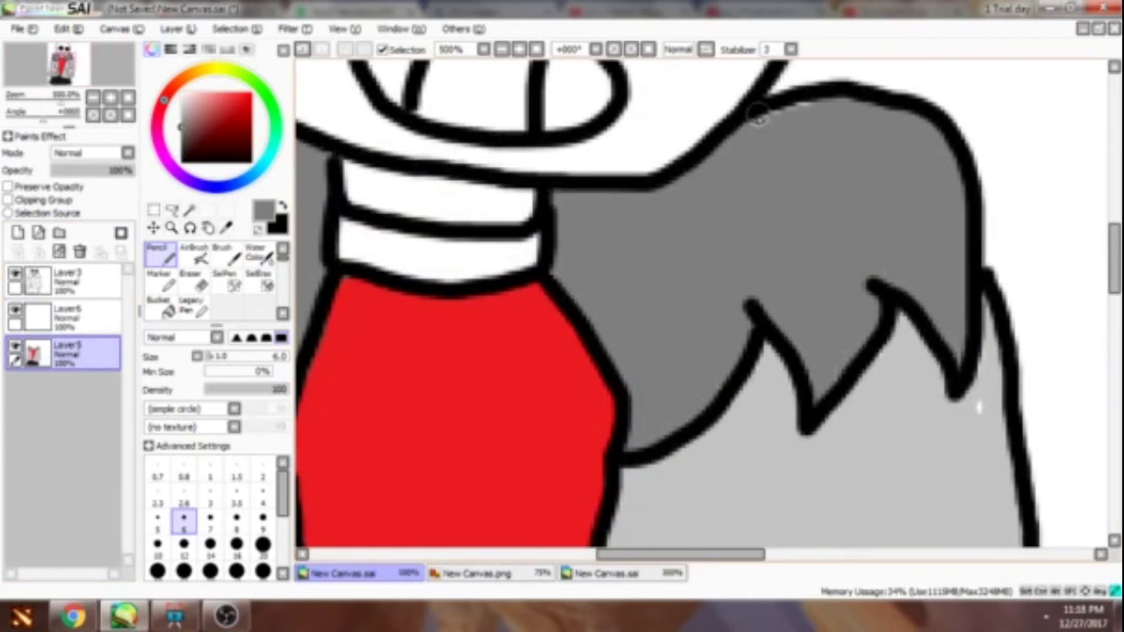
{"action": "scroll", "coordinate": [933, 368], "scroll_direction": "down", "scroll_amount": 3}
{"action": "scroll", "coordinate": [863, 244], "scroll_direction": "down", "scroll_amount": 3}
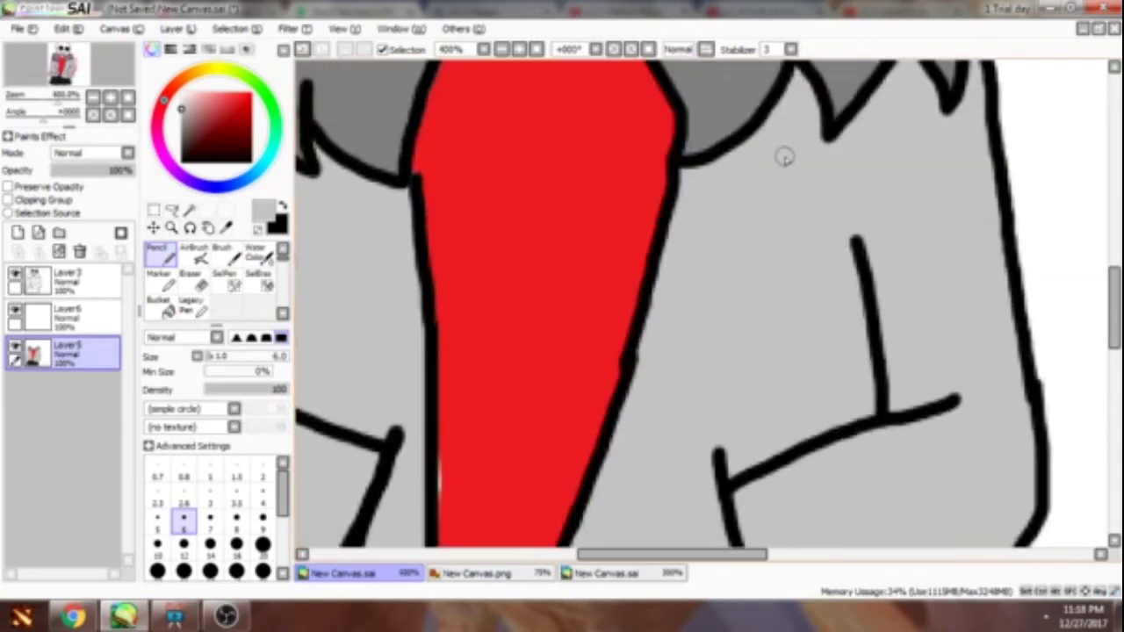
- Touch up the gaps along the shirt and shorts outlines with their sampled red and near-black colours
{"action": "scroll", "coordinate": [660, 274], "scroll_direction": "up", "scroll_amount": 2}
{"action": "left_click", "coordinate": [660, 275], "text": "alt"}
{"action": "scroll", "coordinate": [677, 354], "scroll_direction": "down", "scroll_amount": 4}
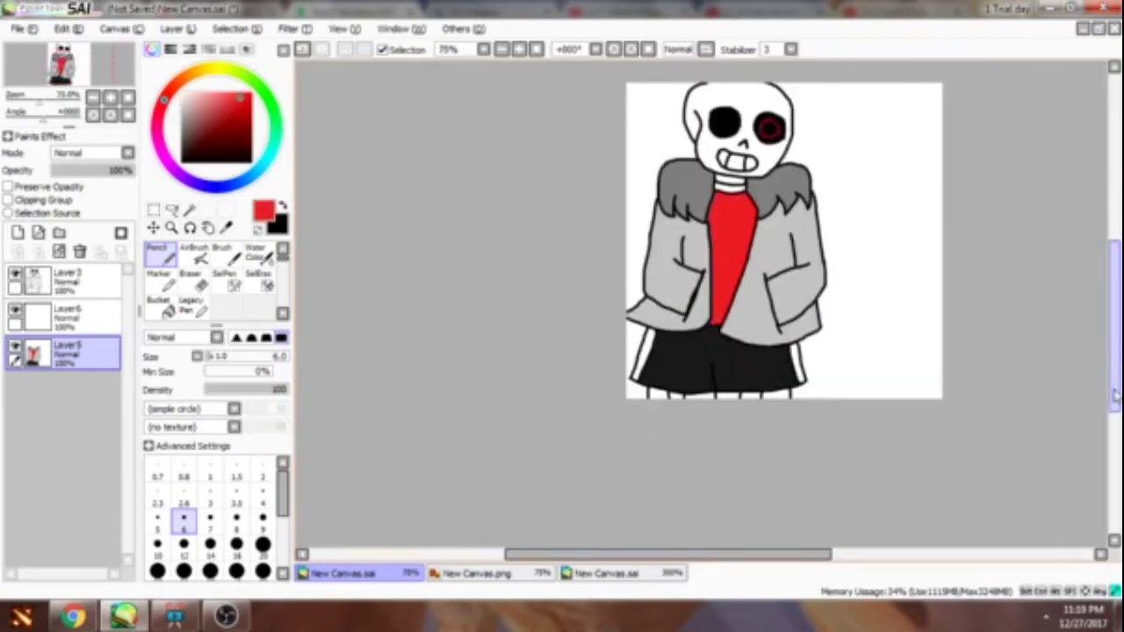
{"action": "scroll", "coordinate": [679, 172], "scroll_direction": "up", "scroll_amount": 6}
{"action": "scroll", "coordinate": [751, 301], "scroll_direction": "down", "scroll_amount": 6}
{"action": "scroll", "coordinate": [751, 302], "scroll_direction": "up", "scroll_amount": 2}
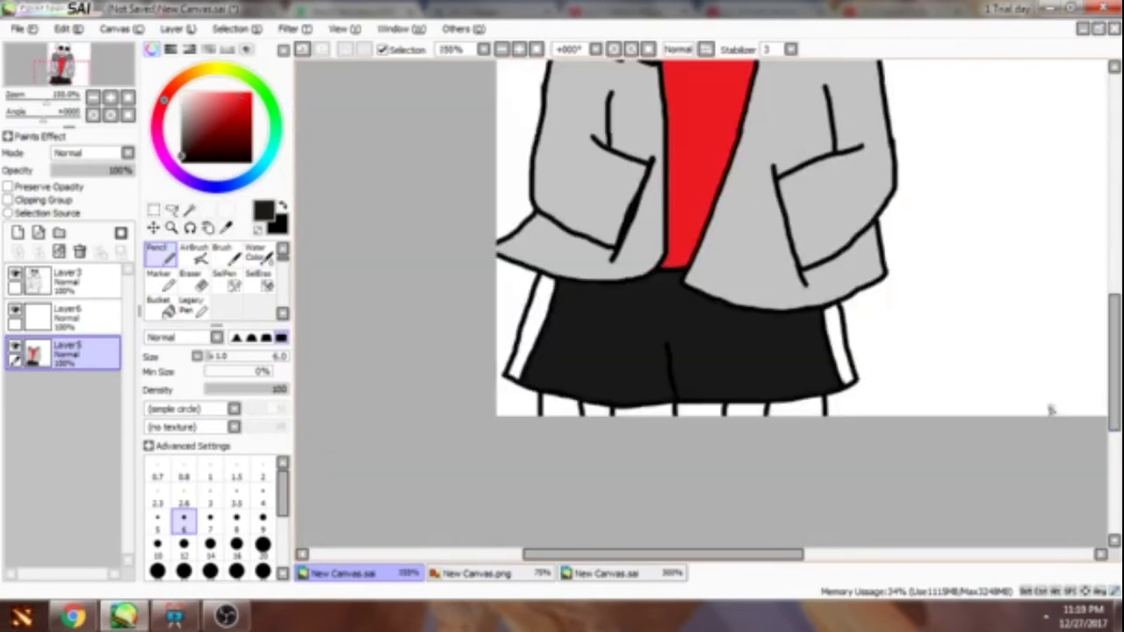
- Add a new layer, move it beneath Layer5 at the bottom of the stack, and make it active
{"action": "scroll", "coordinate": [751, 301], "scroll_direction": "up", "scroll_amount": 3}
{"action": "left_click", "coordinate": [18, 232]}
{"action": "left_click_drag", "start_coordinate": [83, 395], "coordinate": [83, 400]}
{"action": "key", "text": "minus"}
{"action": "left_click", "coordinate": [66, 316]}
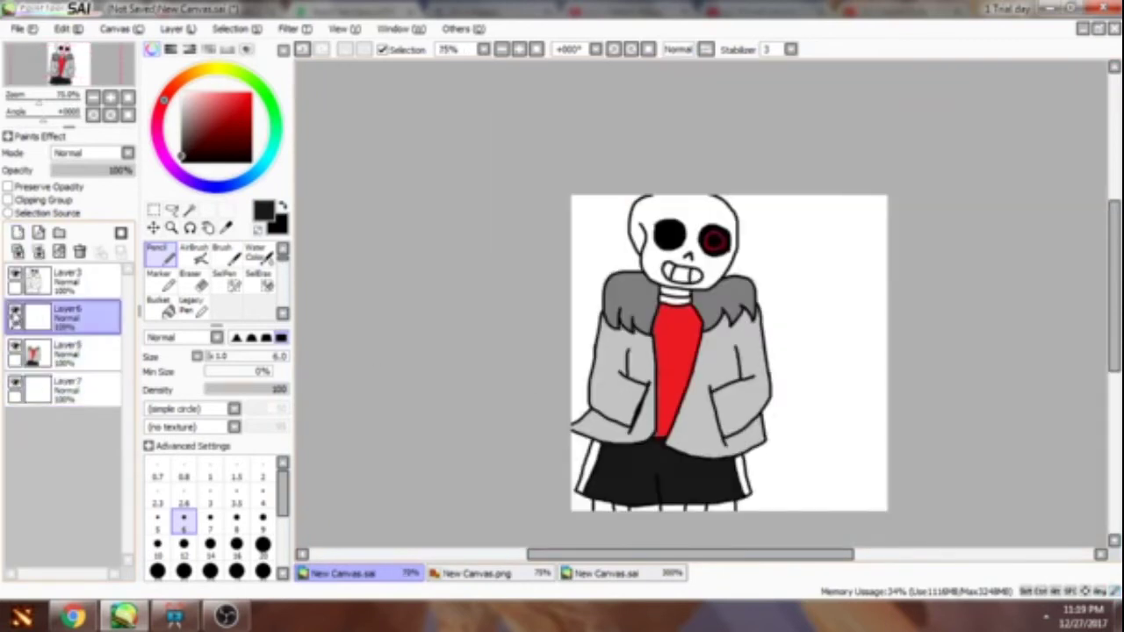
{"action": "left_click", "coordinate": [65, 391]}
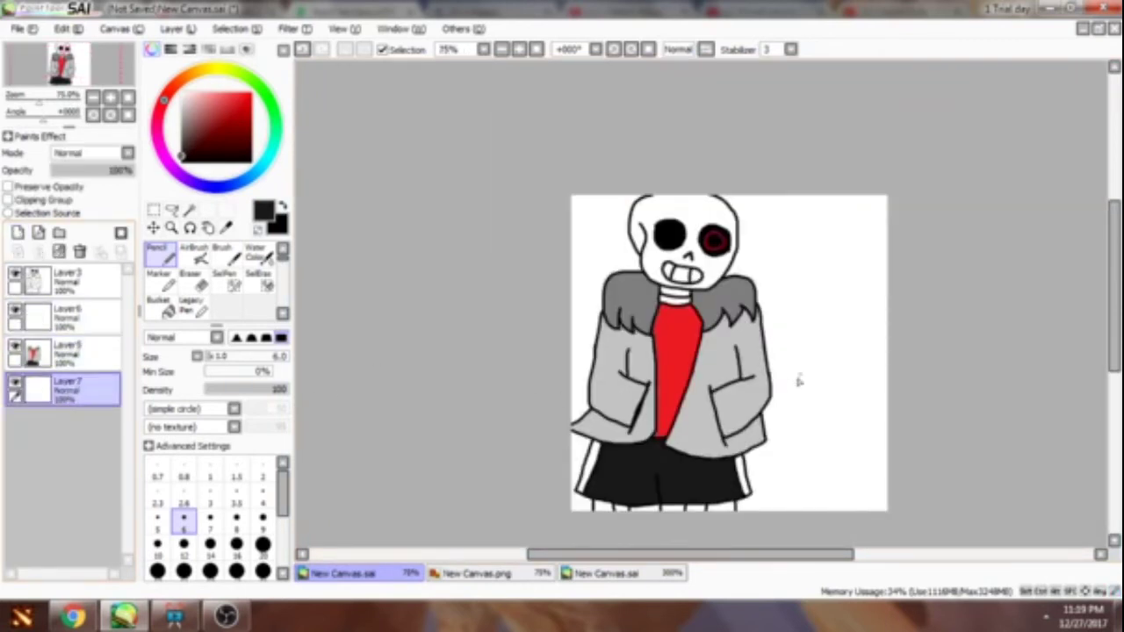
- Hide Layer3, Layer6 and Layer5, and fill the new bottom layer with very dark red using the Bucket
{"action": "scroll", "coordinate": [787, 389], "scroll_direction": "up", "scroll_amount": 3}
{"action": "left_click", "coordinate": [15, 349]}
{"action": "left_click", "coordinate": [15, 312]}
{"action": "left_click", "coordinate": [15, 276]}
{"action": "key", "text": "minus"}
{"action": "key", "text": "minus"}
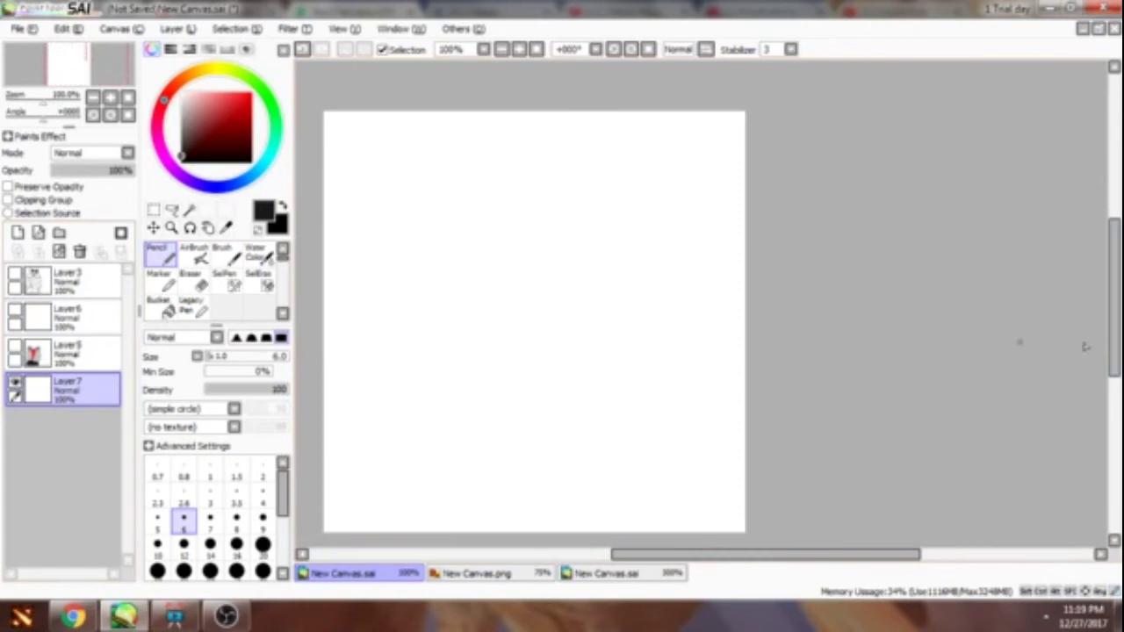
{"action": "left_click", "coordinate": [167, 309]}
{"action": "left_click", "coordinate": [439, 263]}
- Airbrush a brighter red horizontal band across the middle of the background at size 350, and show the hidden layers again
{"action": "left_click", "coordinate": [195, 254]}
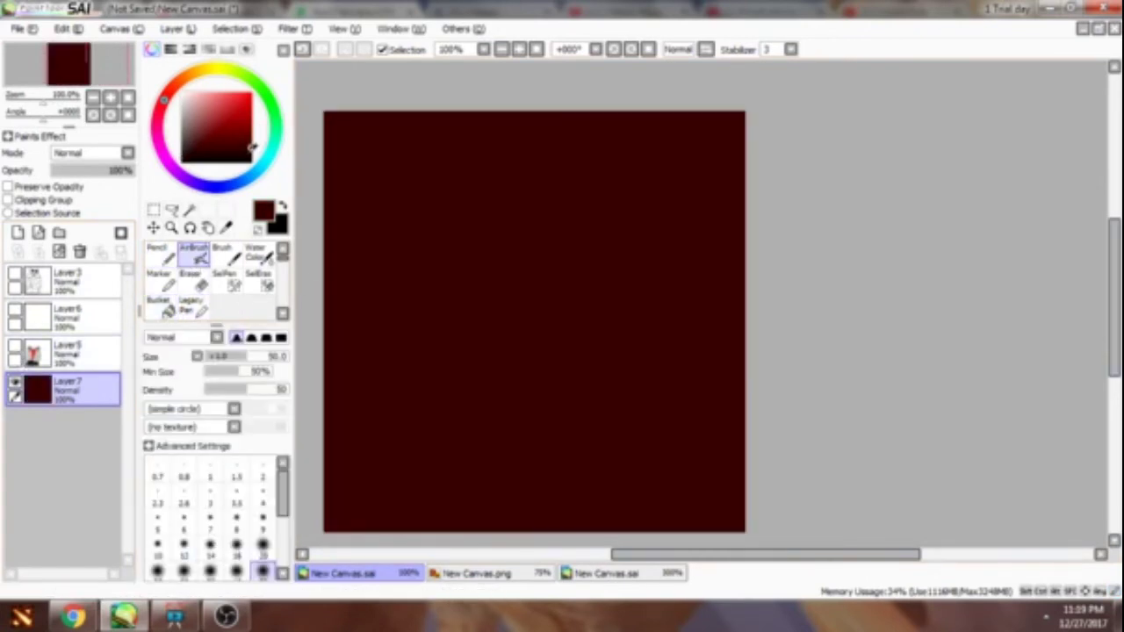
{"action": "left_click_drag", "start_coordinate": [359, 271], "coordinate": [737, 290]}
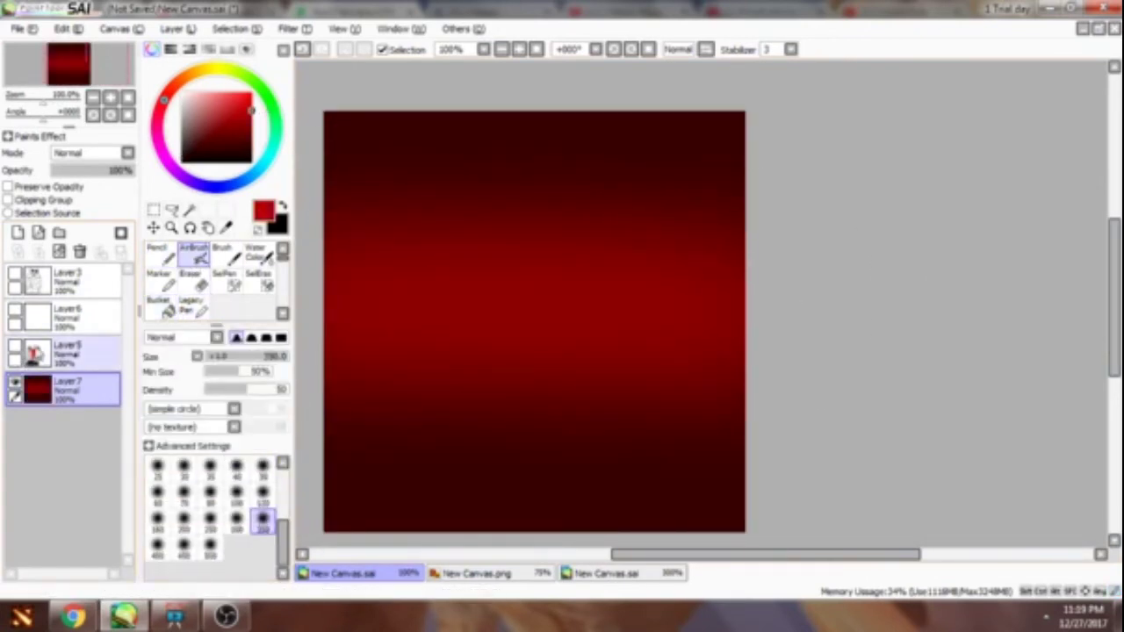
{"action": "left_click", "coordinate": [15, 349]}
{"action": "left_click", "coordinate": [15, 311]}
{"action": "left_click", "coordinate": [15, 276]}
{"action": "scroll", "coordinate": [486, 263], "scroll_direction": "up", "scroll_amount": 2}
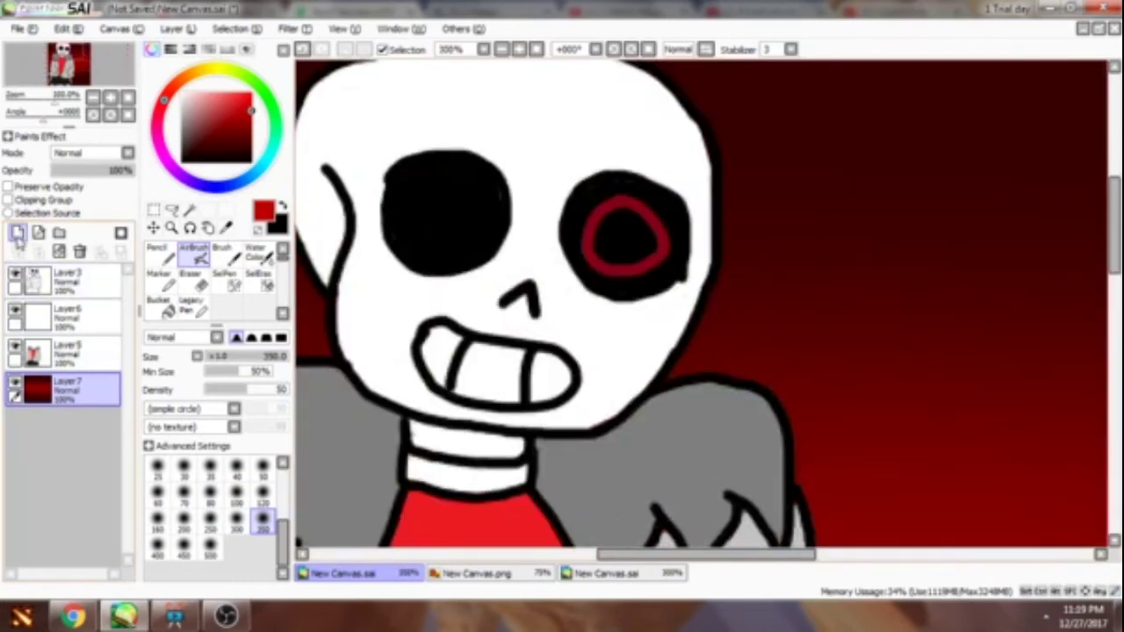
- Add a new layer directly above Layer5 and select the Pencil for it
{"action": "left_click", "coordinate": [18, 232]}
{"action": "left_click_drag", "start_coordinate": [74, 360], "coordinate": [70, 352]}
{"action": "left_click", "coordinate": [158, 250]}
{"action": "scroll", "coordinate": [562, 351], "scroll_direction": "down", "scroll_amount": 2}
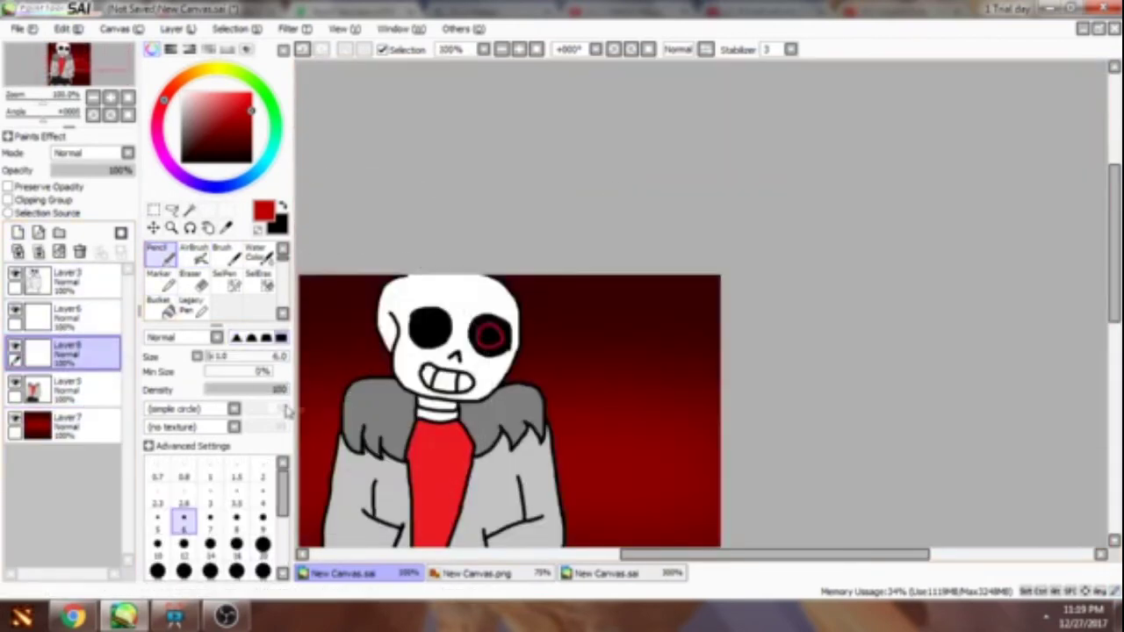
- Try shading strokes across the neck bones on the new layer, and undo them
{"action": "scroll", "coordinate": [544, 369], "scroll_direction": "up", "scroll_amount": 4}
{"action": "left_click_drag", "start_coordinate": [527, 316], "coordinate": [664, 376]}
{"action": "key", "text": "ctrl+z"}
{"action": "mouse_move", "coordinate": [525, 351]}
{"action": "left_mouse_down"}
{"action": "mouse_move", "coordinate": [640, 333]}
{"action": "mouse_move", "coordinate": [720, 369]}
{"action": "mouse_move", "coordinate": [519, 343]}
{"action": "left_mouse_up"}
{"action": "key", "text": "ctrl+z"}
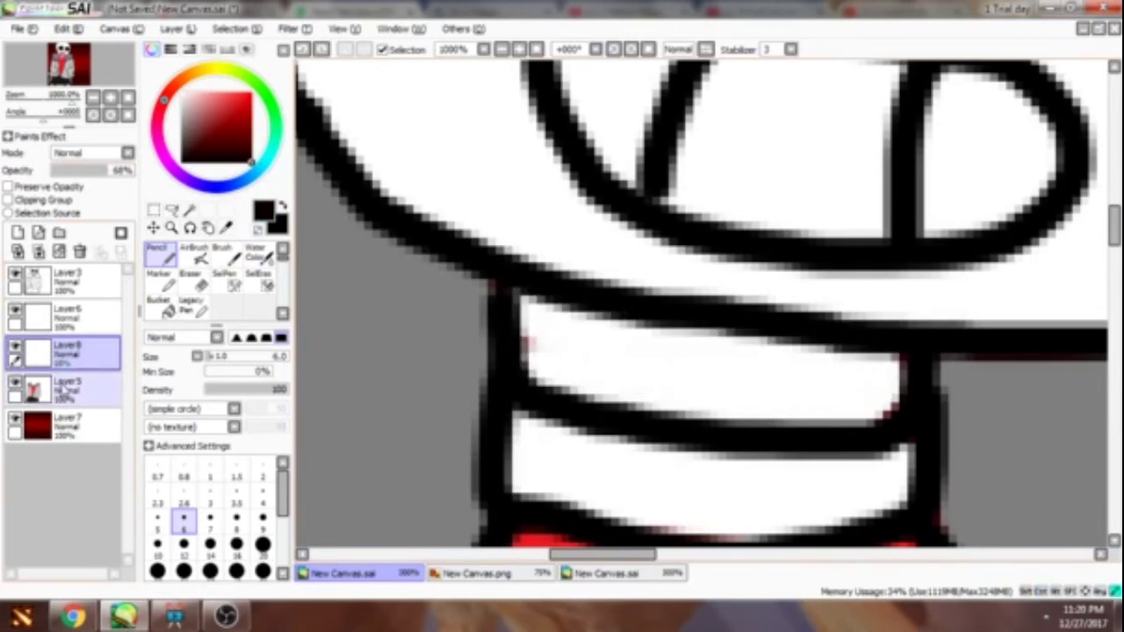
- Return to Layer5 and touch up the gaps around the fur points on the drawing's right side with grey and light grey
{"action": "left_click", "coordinate": [65, 387]}
{"action": "scroll", "coordinate": [519, 325], "scroll_direction": "down", "scroll_amount": 6}
{"action": "scroll", "coordinate": [632, 259], "scroll_direction": "up", "scroll_amount": 3}
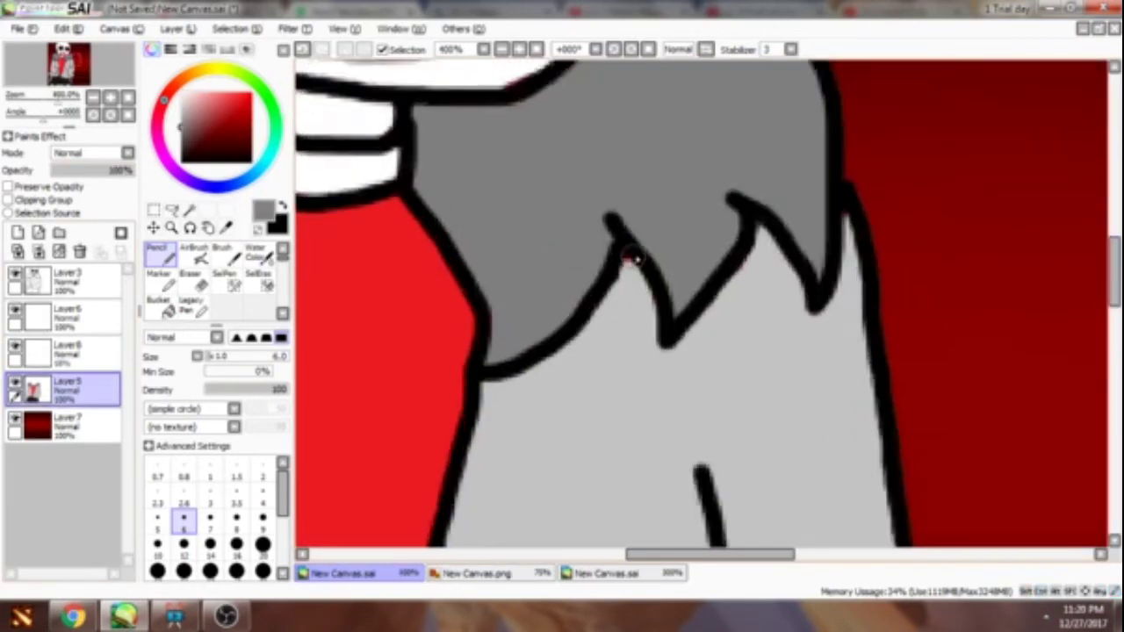
{"action": "scroll", "coordinate": [632, 259], "scroll_direction": "up", "scroll_amount": 2}
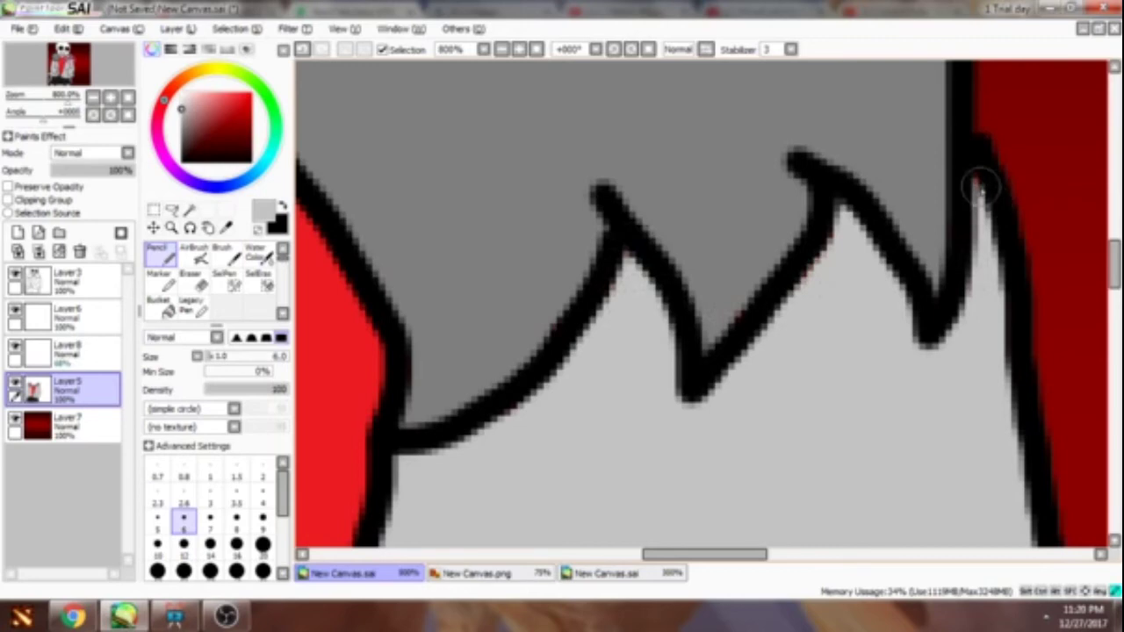
- Touch up the gaps around the fur points on the drawing's left side with light grey and grey on Layer5
{"action": "scroll", "coordinate": [552, 332], "scroll_direction": "down", "scroll_amount": 4}
{"action": "scroll", "coordinate": [564, 491], "scroll_direction": "up", "scroll_amount": 5}
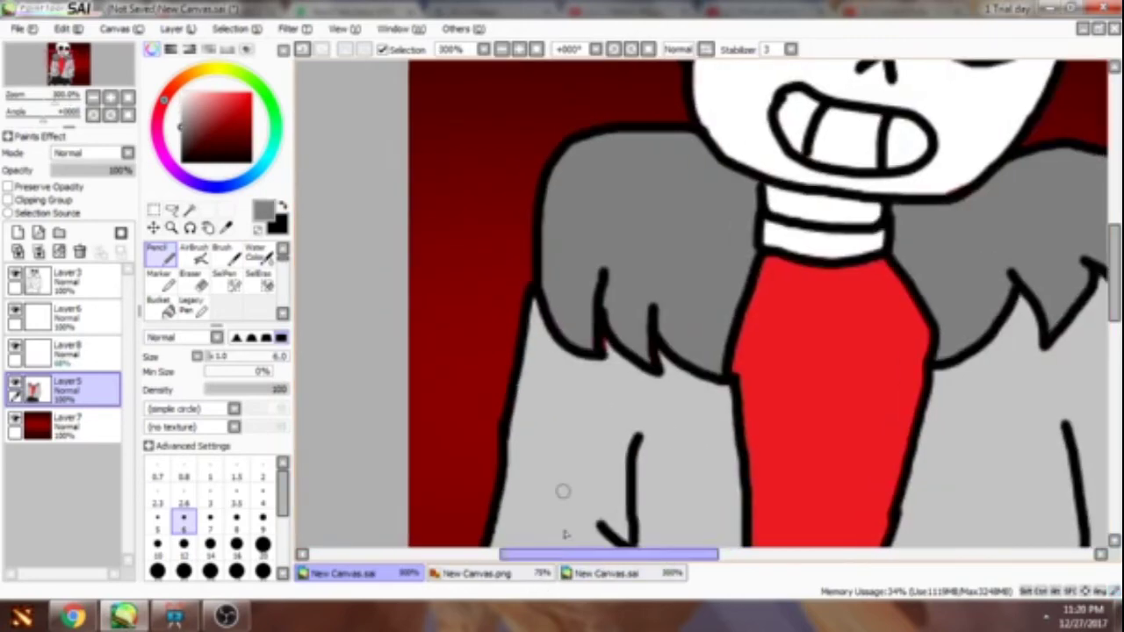
{"action": "left_click", "coordinate": [660, 316], "text": "alt"}
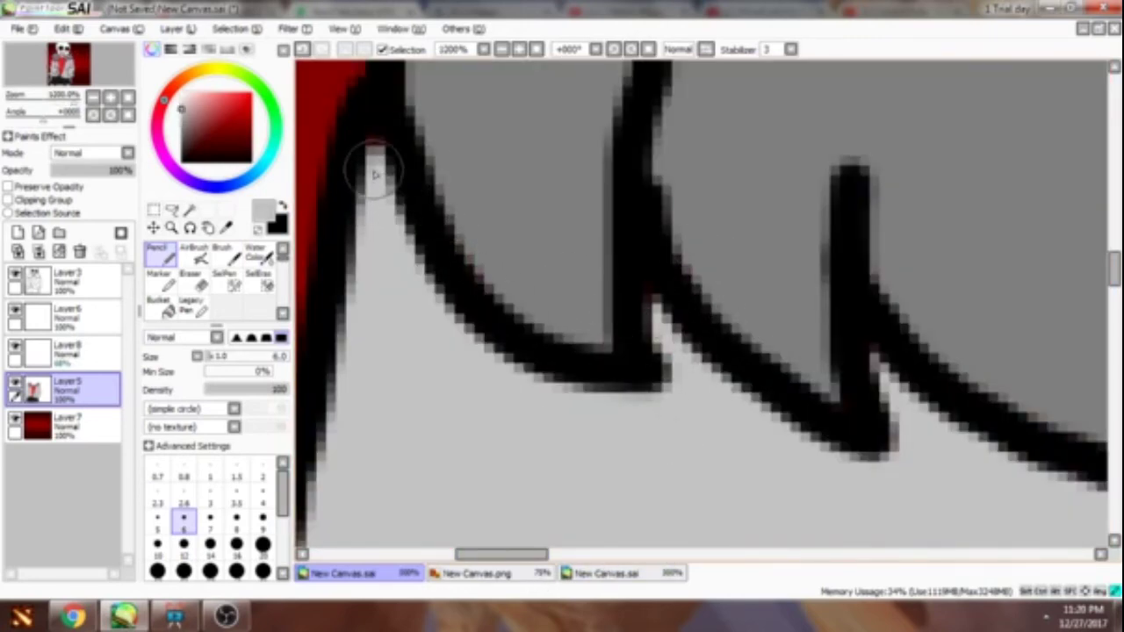
{"action": "scroll", "coordinate": [683, 373], "scroll_direction": "down", "scroll_amount": 3}
{"action": "scroll", "coordinate": [647, 465], "scroll_direction": "up", "scroll_amount": 3}
{"action": "left_click", "coordinate": [648, 465], "text": "alt"}
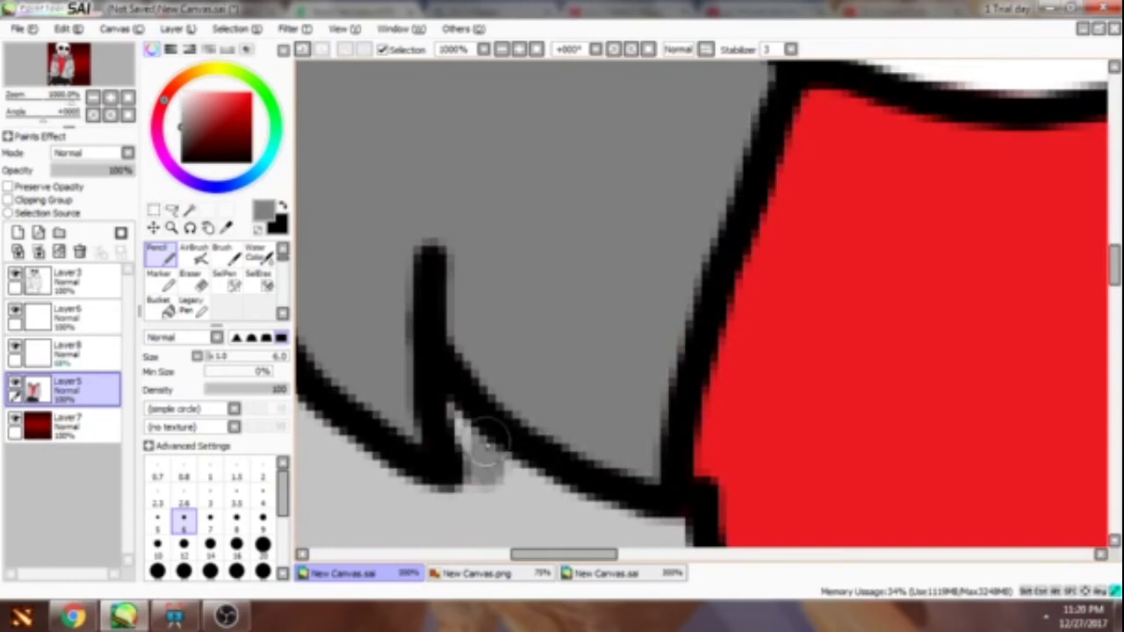
{"action": "scroll", "coordinate": [488, 368], "scroll_direction": "down", "scroll_amount": 4}
{"action": "scroll", "coordinate": [820, 448], "scroll_direction": "up", "scroll_amount": 3}
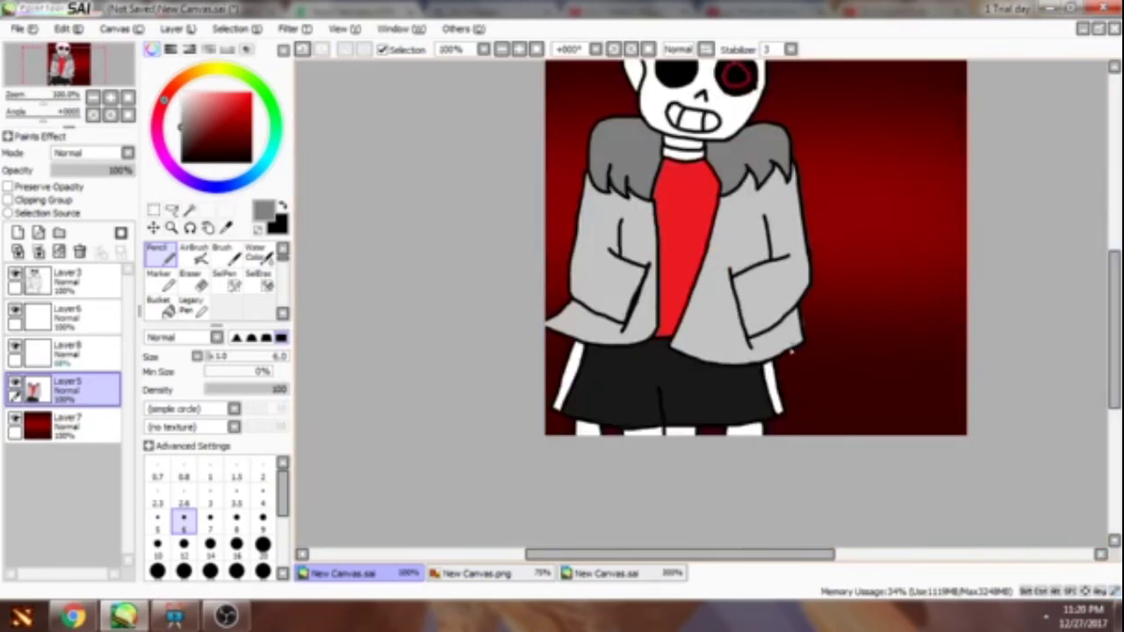
- Touch up the edge of the jacket's lower hem on the drawing's right side with the Pencil in light grey
{"action": "left_click", "coordinate": [190, 279]}
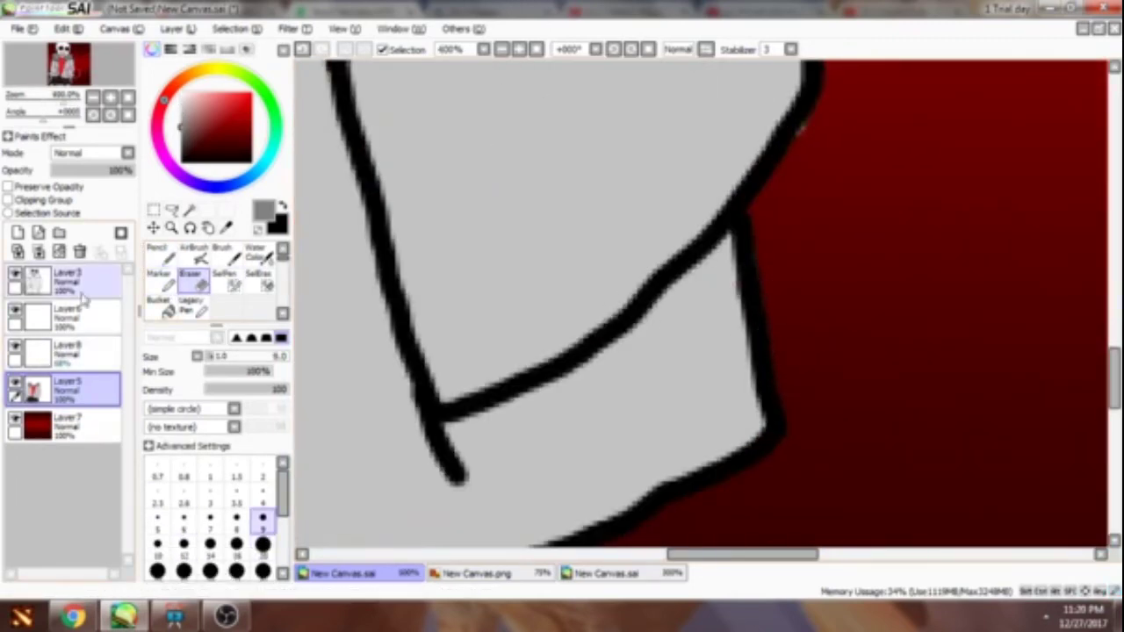
{"action": "left_click", "coordinate": [159, 253]}
{"action": "left_click", "coordinate": [740, 296], "text": "alt"}
{"action": "scroll", "coordinate": [1111, 342], "scroll_direction": "down", "scroll_amount": 5}
{"action": "left_click_drag", "start_coordinate": [1113, 430], "coordinate": [1113, 345]}
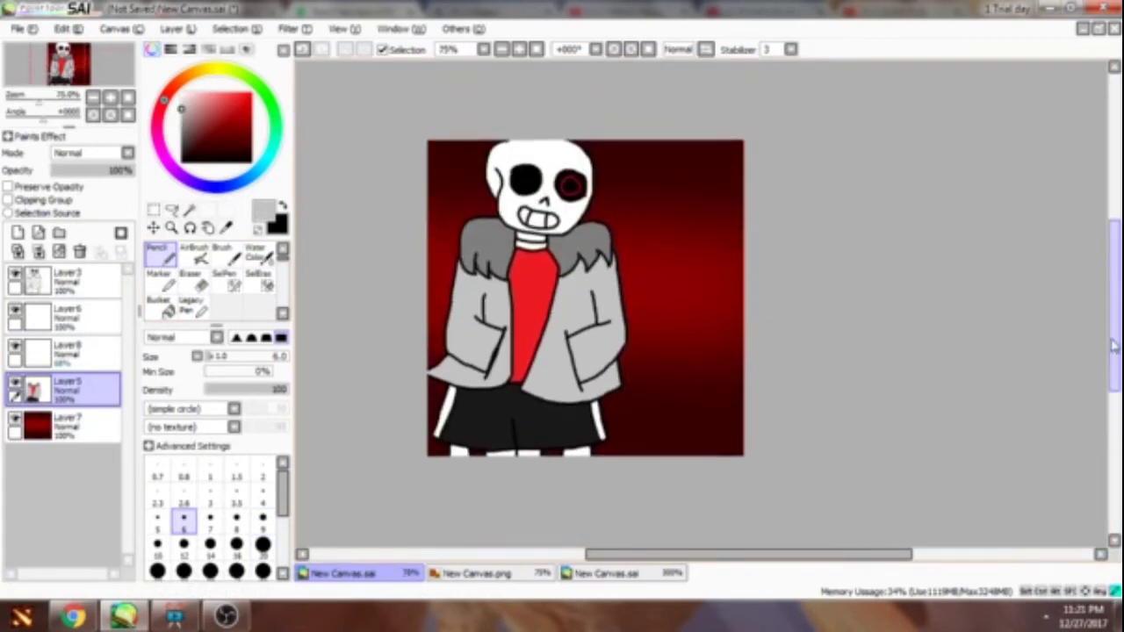
- Try black shading strokes across the neck bones on Layer8, and undo them
{"action": "left_click", "coordinate": [66, 351]}
{"action": "scroll", "coordinate": [341, 208], "scroll_direction": "up", "scroll_amount": 5}
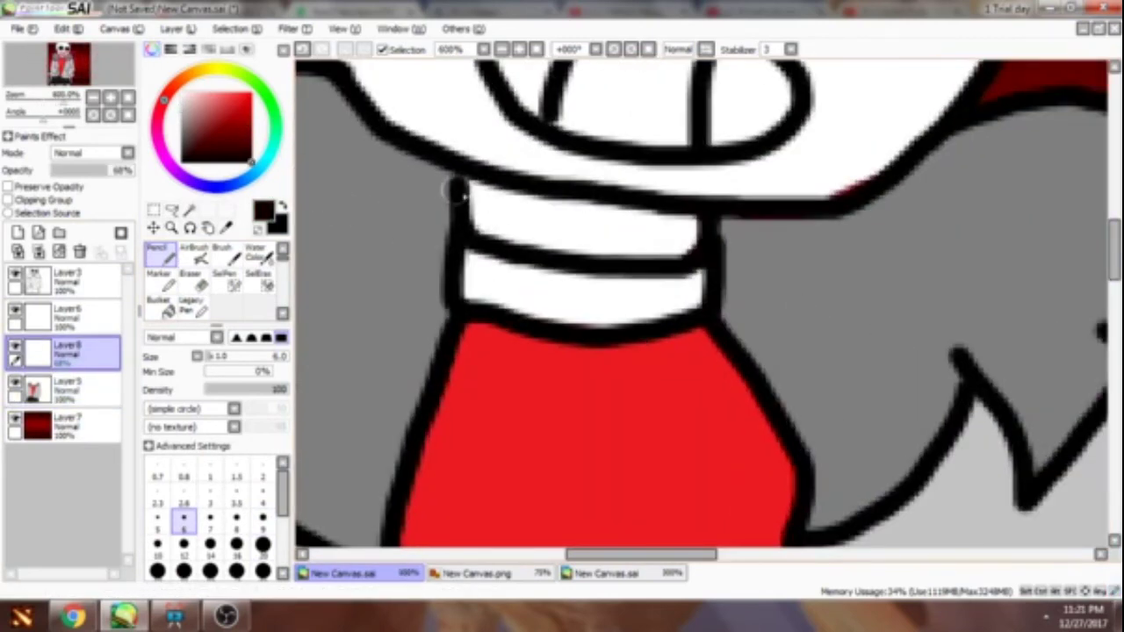
{"action": "scroll", "coordinate": [478, 217], "scroll_direction": "up", "scroll_amount": 2}
{"action": "left_click_drag", "start_coordinate": [477, 285], "coordinate": [848, 281]}
{"action": "left_click_drag", "start_coordinate": [491, 226], "coordinate": [665, 231]}
{"action": "key", "text": "ctrl+z"}
{"action": "key", "text": "ctrl+z"}
- Return to Layer5 and touch up the edges of the neck bones with white
{"action": "left_click", "coordinate": [66, 386]}
{"action": "left_click", "coordinate": [845, 398], "text": "alt"}
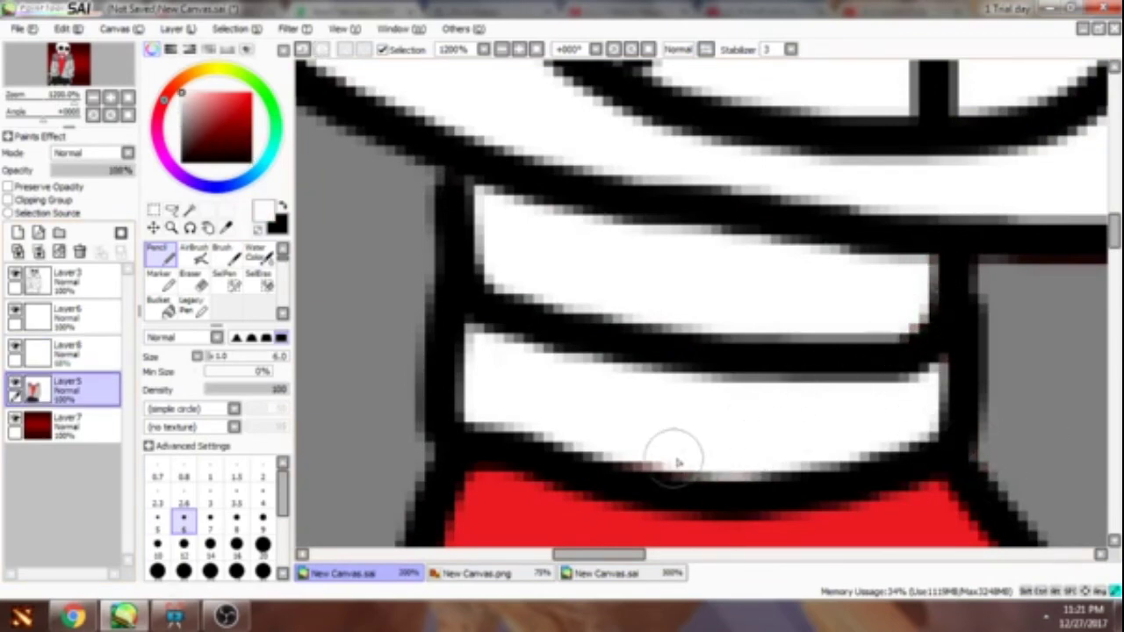
{"action": "scroll", "coordinate": [711, 461], "scroll_direction": "down", "scroll_amount": 4}
{"action": "scroll", "coordinate": [642, 251], "scroll_direction": "up", "scroll_amount": 3}
{"action": "scroll", "coordinate": [641, 251], "scroll_direction": "down", "scroll_amount": 3}
{"action": "scroll", "coordinate": [1047, 269], "scroll_direction": "up", "scroll_amount": 1}
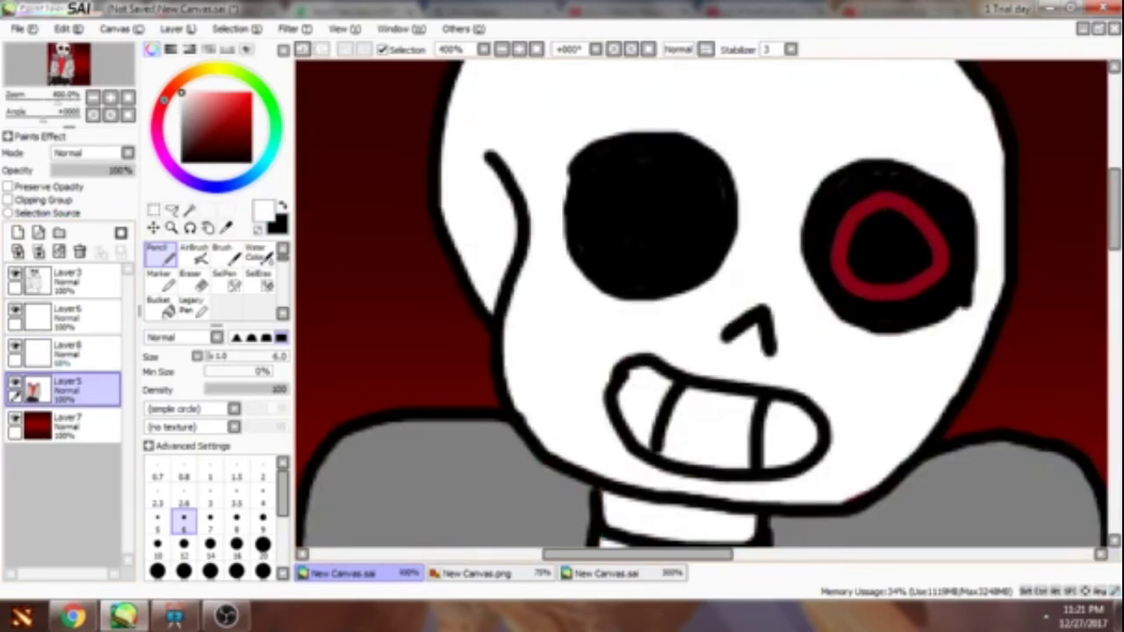
- Shade the upper neck bone beneath the jaw in black on Layer8
{"action": "scroll", "coordinate": [475, 314], "scroll_direction": "up", "scroll_amount": 1}
{"action": "scroll", "coordinate": [615, 258], "scroll_direction": "up", "scroll_amount": 2}
{"action": "left_click_drag", "start_coordinate": [571, 298], "coordinate": [827, 325]}
{"action": "key", "text": "ctrl+z"}
{"action": "left_click", "coordinate": [66, 351]}
{"action": "mouse_move", "coordinate": [566, 292]}
{"action": "left_mouse_down"}
{"action": "mouse_move", "coordinate": [942, 316]}
{"action": "mouse_move", "coordinate": [572, 263]}
{"action": "mouse_move", "coordinate": [940, 307]}
{"action": "left_mouse_up"}
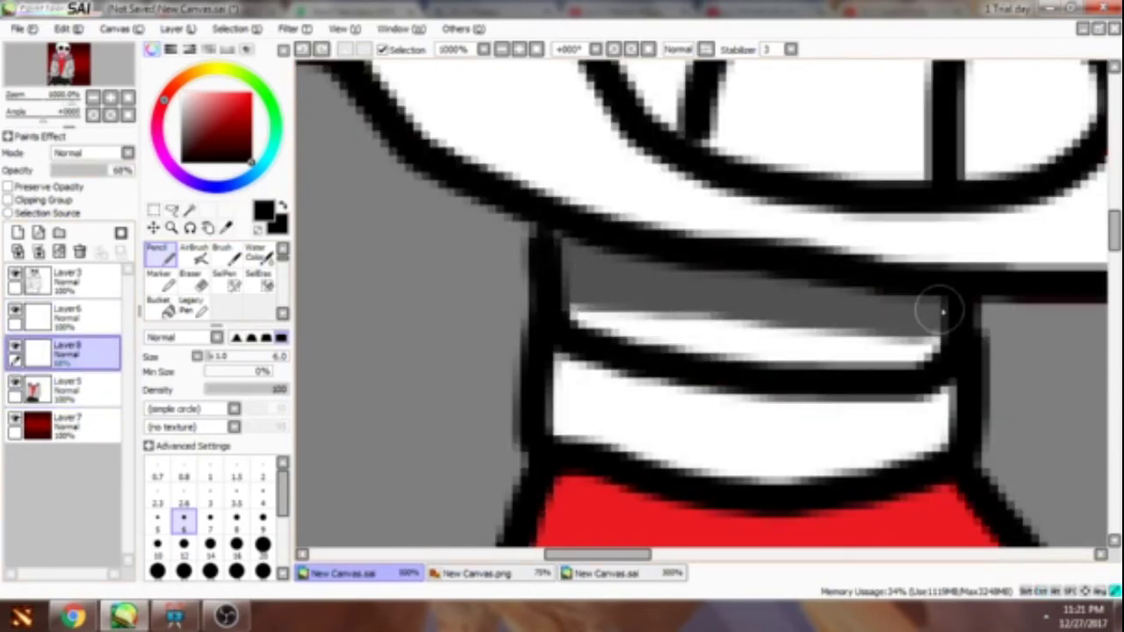
{"action": "scroll", "coordinate": [820, 233], "scroll_direction": "up", "scroll_amount": 3}
{"action": "scroll", "coordinate": [878, 334], "scroll_direction": "down", "scroll_amount": 3}
- Shade the upper part of the teeth with a black band on Layer8
{"action": "mouse_move", "coordinate": [605, 289]}
{"action": "left_mouse_down"}
{"action": "mouse_move", "coordinate": [904, 325]}
{"action": "mouse_move", "coordinate": [785, 439]}
{"action": "mouse_move", "coordinate": [658, 438]}
{"action": "mouse_move", "coordinate": [526, 386]}
{"action": "left_mouse_up"}
{"action": "scroll", "coordinate": [453, 256], "scroll_direction": "up", "scroll_amount": 3}
{"action": "mouse_move", "coordinate": [453, 256]}
{"action": "left_mouse_down"}
{"action": "mouse_move", "coordinate": [926, 295]}
{"action": "mouse_move", "coordinate": [567, 236]}
{"action": "mouse_move", "coordinate": [845, 252]}
{"action": "mouse_move", "coordinate": [653, 206]}
{"action": "mouse_move", "coordinate": [979, 292]}
{"action": "mouse_move", "coordinate": [642, 279]}
{"action": "mouse_move", "coordinate": [1023, 295]}
{"action": "left_mouse_up"}
{"action": "scroll", "coordinate": [1023, 295], "scroll_direction": "down", "scroll_amount": 2}
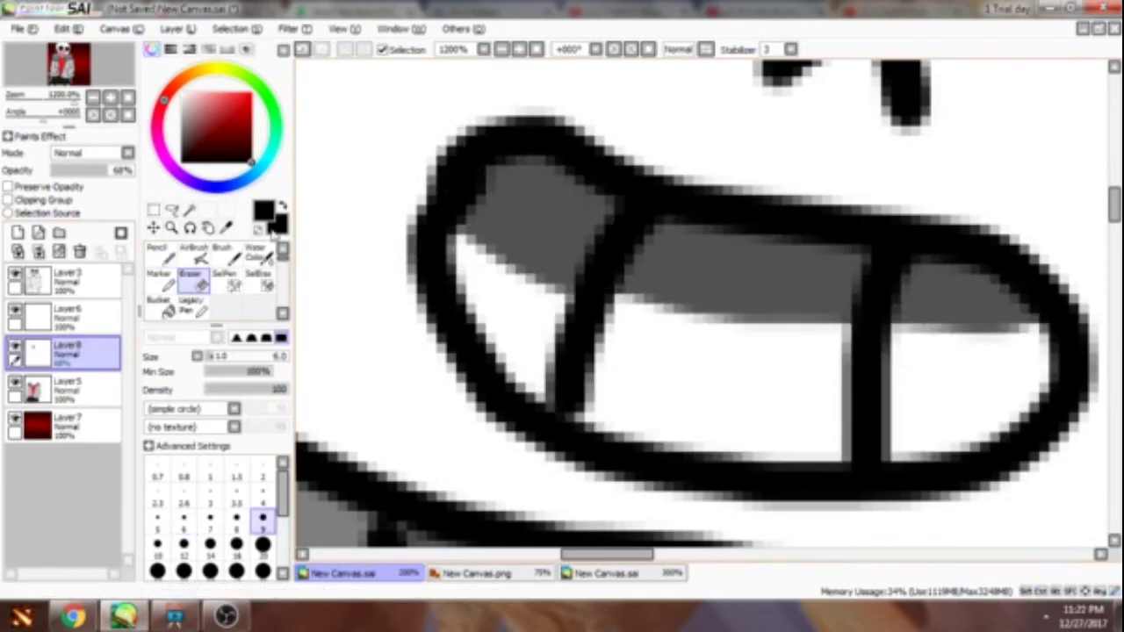
- Start a black shadow under the inner fur edge on the drawing's right side
{"action": "scroll", "coordinate": [409, 175], "scroll_direction": "down", "scroll_amount": 4}
{"action": "scroll", "coordinate": [677, 448], "scroll_direction": "up", "scroll_amount": 2}
{"action": "scroll", "coordinate": [636, 289], "scroll_direction": "up", "scroll_amount": 3}
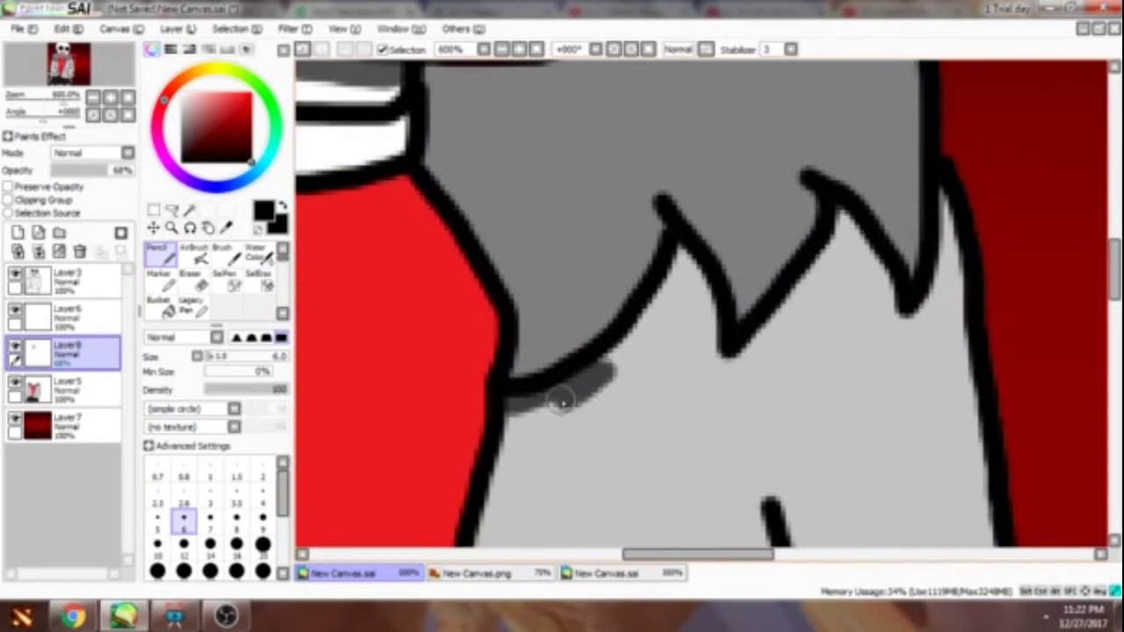
{"action": "scroll", "coordinate": [562, 402], "scroll_direction": "down", "scroll_amount": 4}
{"action": "scroll", "coordinate": [339, 164], "scroll_direction": "up", "scroll_amount": 4}
{"action": "scroll", "coordinate": [338, 164], "scroll_direction": "down", "scroll_amount": 1}
- Erase the shading from the upper part of the teeth
{"action": "left_click", "coordinate": [226, 279]}
{"action": "key", "text": "e"}
{"action": "mouse_move", "coordinate": [311, 255]}
{"action": "left_mouse_down"}
{"action": "mouse_move", "coordinate": [439, 238]}
{"action": "mouse_move", "coordinate": [580, 242]}
{"action": "left_mouse_up"}
{"action": "mouse_move", "coordinate": [422, 229]}
{"action": "left_mouse_down"}
{"action": "mouse_move", "coordinate": [702, 234]}
{"action": "mouse_move", "coordinate": [680, 378]}
{"action": "left_mouse_up"}
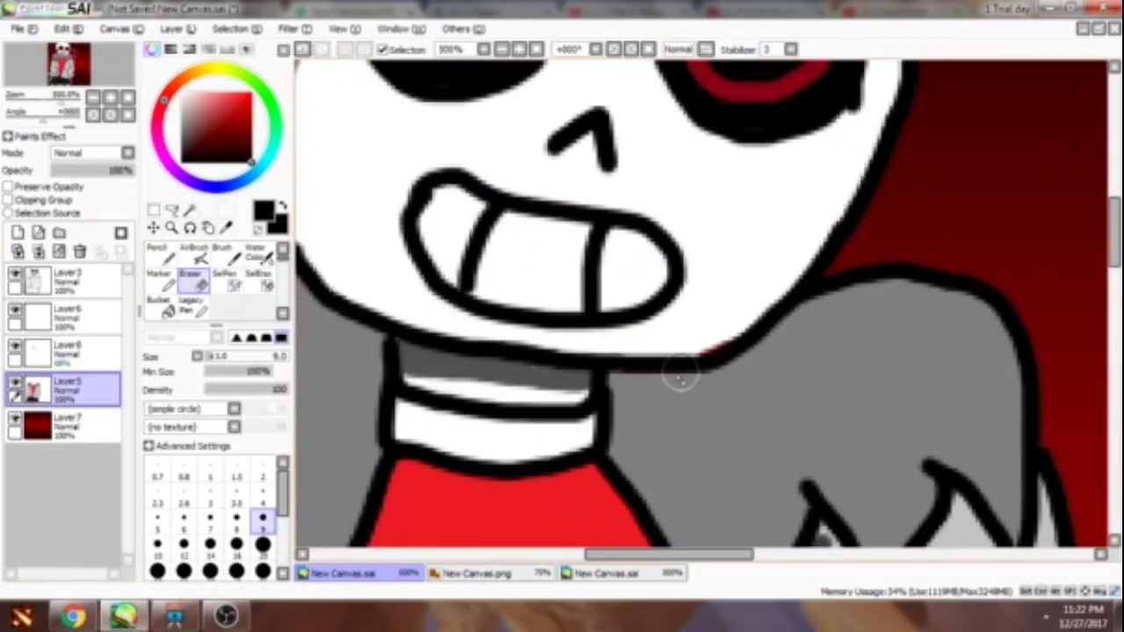
- Fill the reddish gap along the right side of the jaw with the Pencil in white on Layer5
{"action": "scroll", "coordinate": [681, 377], "scroll_direction": "up", "scroll_amount": 1}
{"action": "key", "text": "x"}
{"action": "key", "text": "n"}
{"action": "scroll", "coordinate": [815, 231], "scroll_direction": "down", "scroll_amount": 2}
{"action": "scroll", "coordinate": [672, 252], "scroll_direction": "up", "scroll_amount": 2}
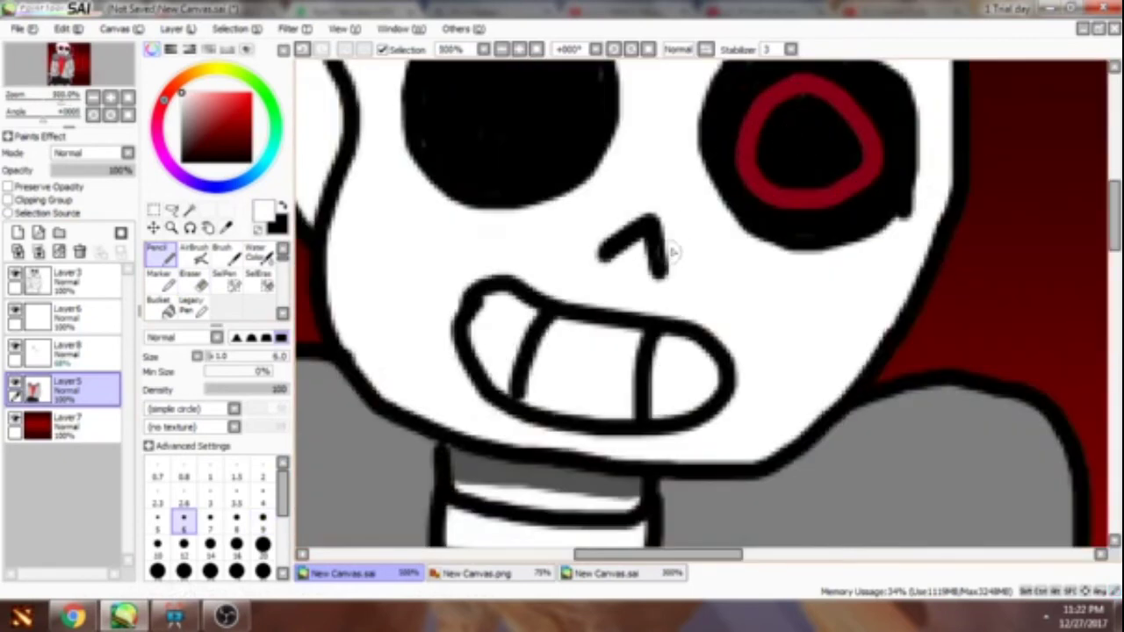
{"action": "scroll", "coordinate": [671, 252], "scroll_direction": "down", "scroll_amount": 2}
- Return to Layer8 and shade the lower part of the teeth in black
{"action": "left_click", "coordinate": [66, 352]}
{"action": "scroll", "coordinate": [562, 263], "scroll_direction": "up", "scroll_amount": 1}
{"action": "key", "text": "x"}
{"action": "scroll", "coordinate": [562, 299], "scroll_direction": "down", "scroll_amount": 2}
{"action": "scroll", "coordinate": [595, 353], "scroll_direction": "up", "scroll_amount": 2}
{"action": "mouse_move", "coordinate": [492, 325]}
{"action": "left_mouse_down"}
{"action": "mouse_move", "coordinate": [615, 373]}
{"action": "mouse_move", "coordinate": [545, 404]}
{"action": "mouse_move", "coordinate": [492, 351]}
{"action": "left_mouse_up"}
{"action": "scroll", "coordinate": [741, 333], "scroll_direction": "down", "scroll_amount": 1}
- Paint a black shadow following the zigzag fur edge on the drawing's right side
{"action": "scroll", "coordinate": [742, 329], "scroll_direction": "up", "scroll_amount": 2}
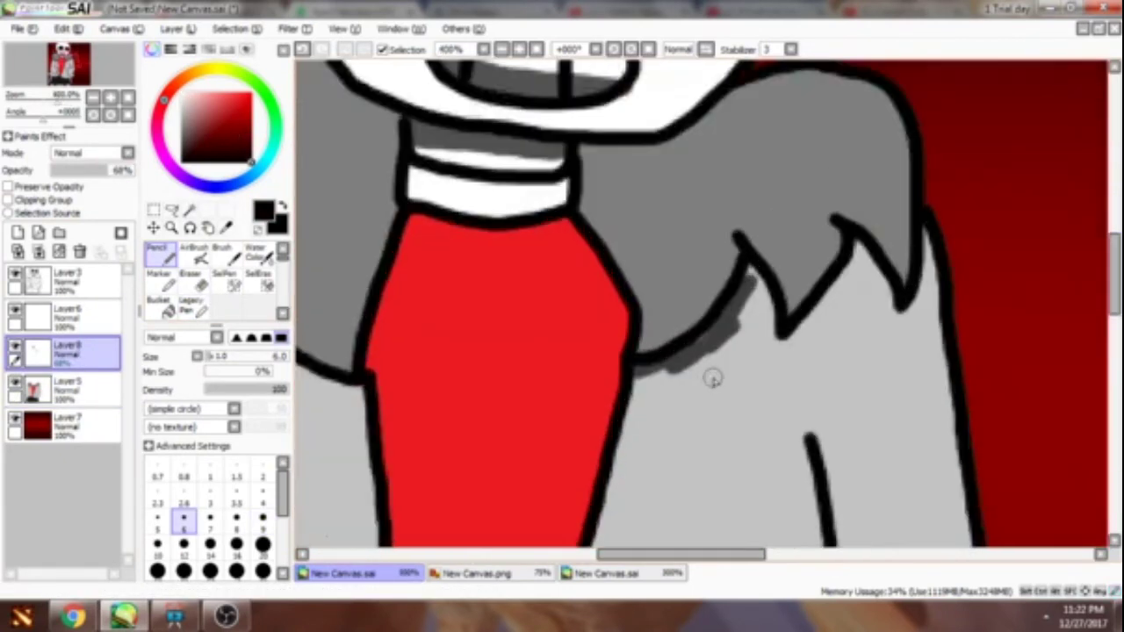
{"action": "scroll", "coordinate": [710, 377], "scroll_direction": "up", "scroll_amount": 1}
{"action": "left_click_drag", "start_coordinate": [685, 351], "coordinate": [527, 401]}
{"action": "left_click_drag", "start_coordinate": [790, 158], "coordinate": [757, 295]}
{"action": "mouse_move", "coordinate": [826, 210]}
{"action": "left_mouse_down"}
{"action": "mouse_move", "coordinate": [867, 351]}
{"action": "mouse_move", "coordinate": [966, 180]}
{"action": "mouse_move", "coordinate": [981, 192]}
{"action": "left_mouse_up"}
{"action": "scroll", "coordinate": [868, 354], "scroll_direction": "down", "scroll_amount": 1}
{"action": "left_click_drag", "start_coordinate": [708, 554], "coordinate": [786, 554]}
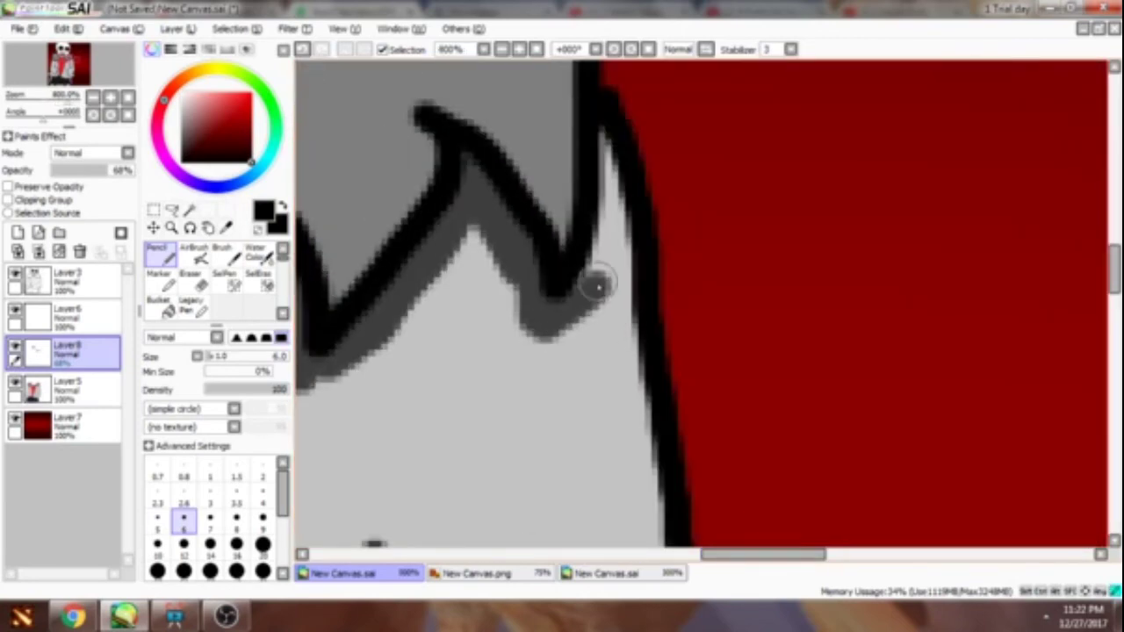
- Paint a black shadow beneath the fur points on the drawing's left side
{"action": "scroll", "coordinate": [598, 179], "scroll_direction": "down", "scroll_amount": 8}
{"action": "scroll", "coordinate": [444, 384], "scroll_direction": "up", "scroll_amount": 4}
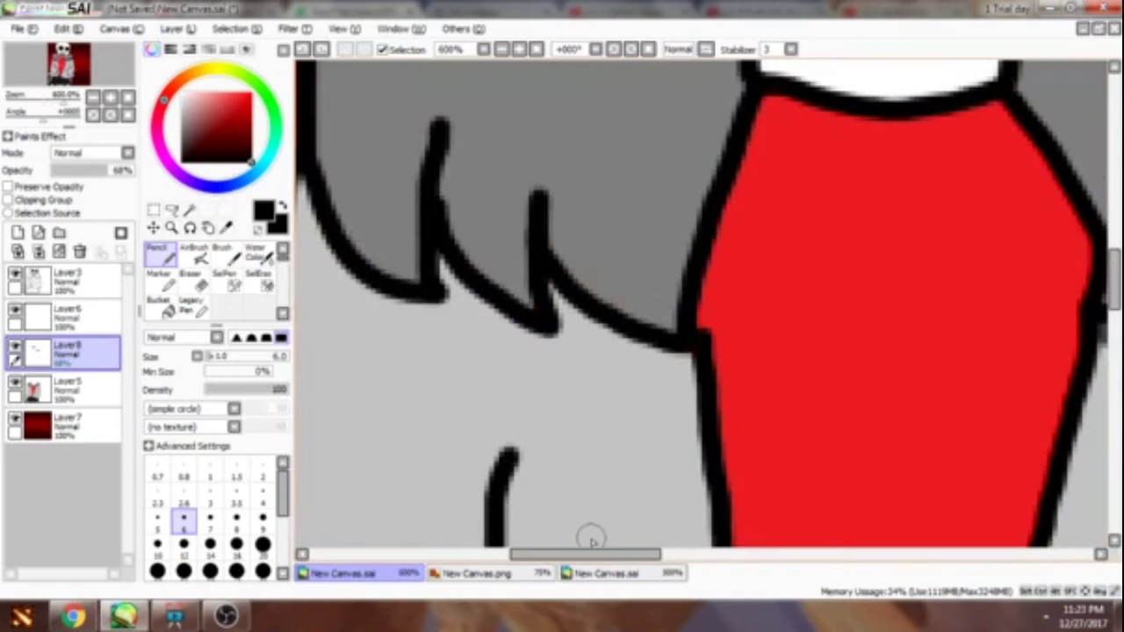
{"action": "left_click_drag", "start_coordinate": [527, 277], "coordinate": [683, 302]}
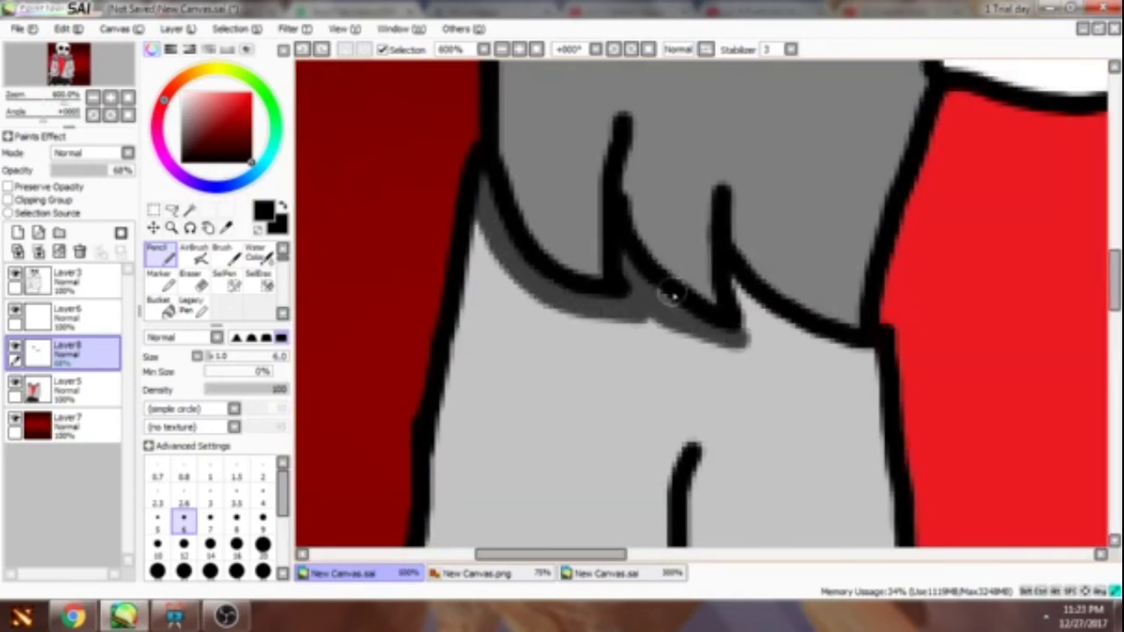
{"action": "scroll", "coordinate": [814, 329], "scroll_direction": "down", "scroll_amount": 3}
{"action": "scroll", "coordinate": [590, 288], "scroll_direction": "up", "scroll_amount": 3}
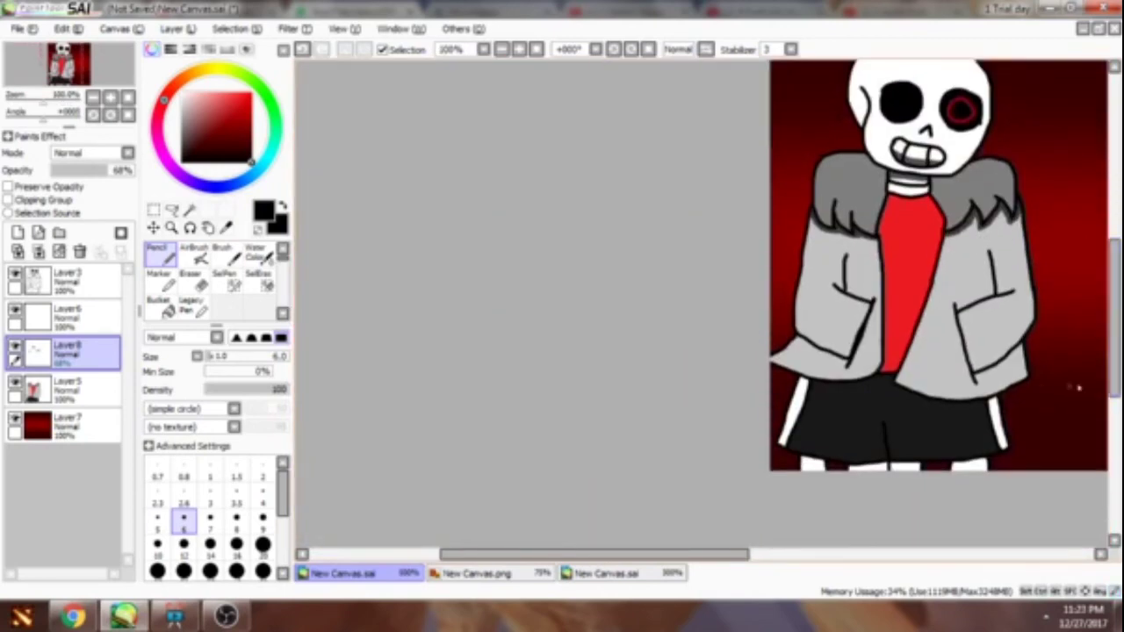
- Shade the shorts and their white side stripes in black along the jacket's hem, and clean up with the Eraser
{"action": "scroll", "coordinate": [337, 329], "scroll_direction": "left", "scroll_amount": 2}
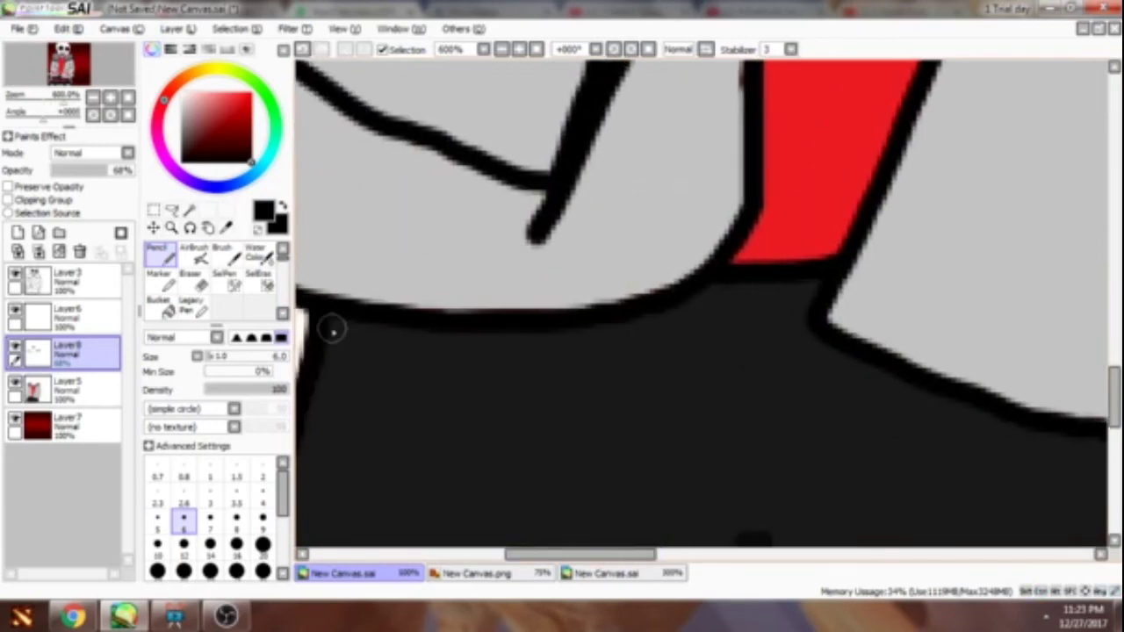
{"action": "scroll", "coordinate": [928, 338], "scroll_direction": "down", "scroll_amount": 2}
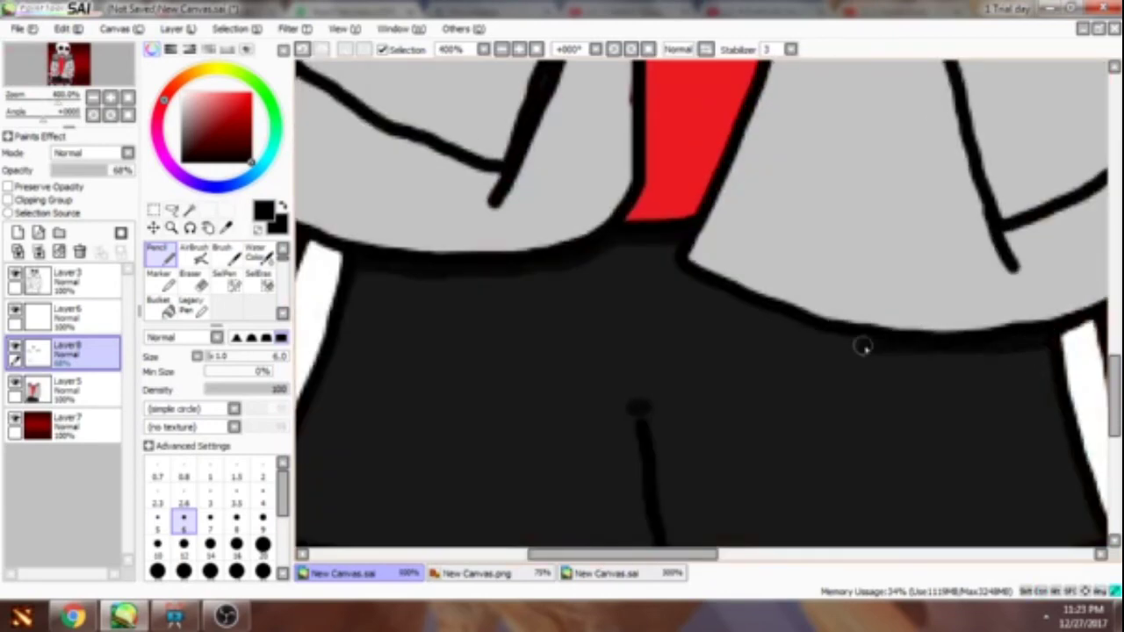
{"action": "scroll", "coordinate": [597, 289], "scroll_direction": "down", "scroll_amount": 2}
{"action": "scroll", "coordinate": [592, 261], "scroll_direction": "up", "scroll_amount": 2}
{"action": "scroll", "coordinate": [597, 259], "scroll_direction": "down", "scroll_amount": 2}
{"action": "scroll", "coordinate": [597, 259], "scroll_direction": "up", "scroll_amount": 3}
{"action": "left_click", "coordinate": [191, 282]}
{"action": "scroll", "coordinate": [615, 308], "scroll_direction": "down", "scroll_amount": 3}
{"action": "scroll", "coordinate": [615, 307], "scroll_direction": "up", "scroll_amount": 2}
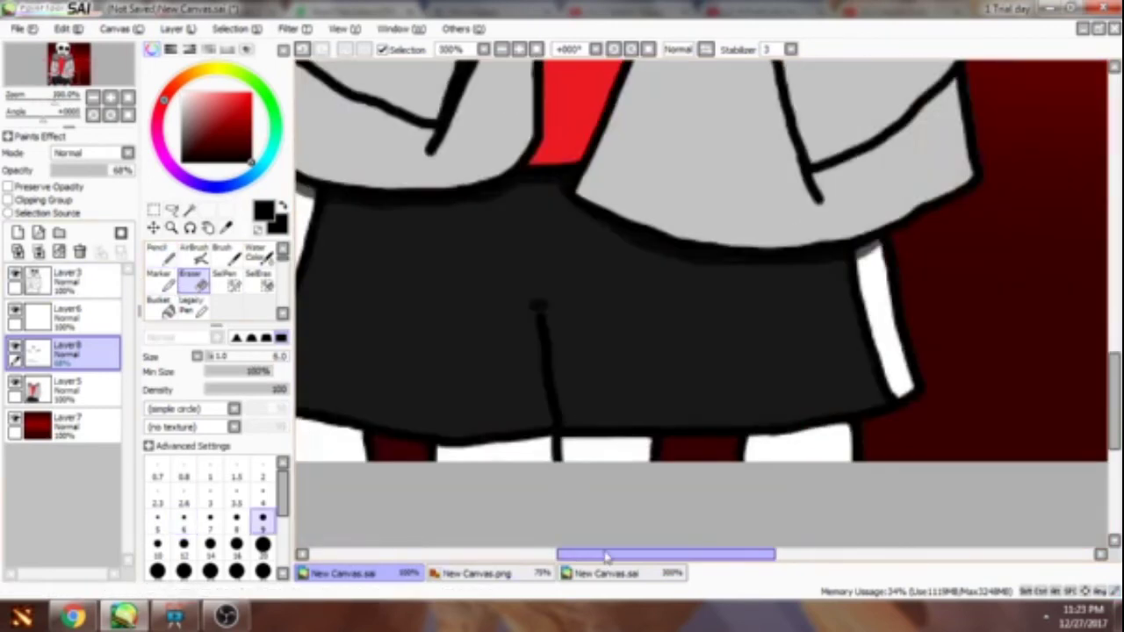
- Shade the tops of the leg bones beneath the shorts' hem with the Pencil in black
{"action": "left_click", "coordinate": [160, 250]}
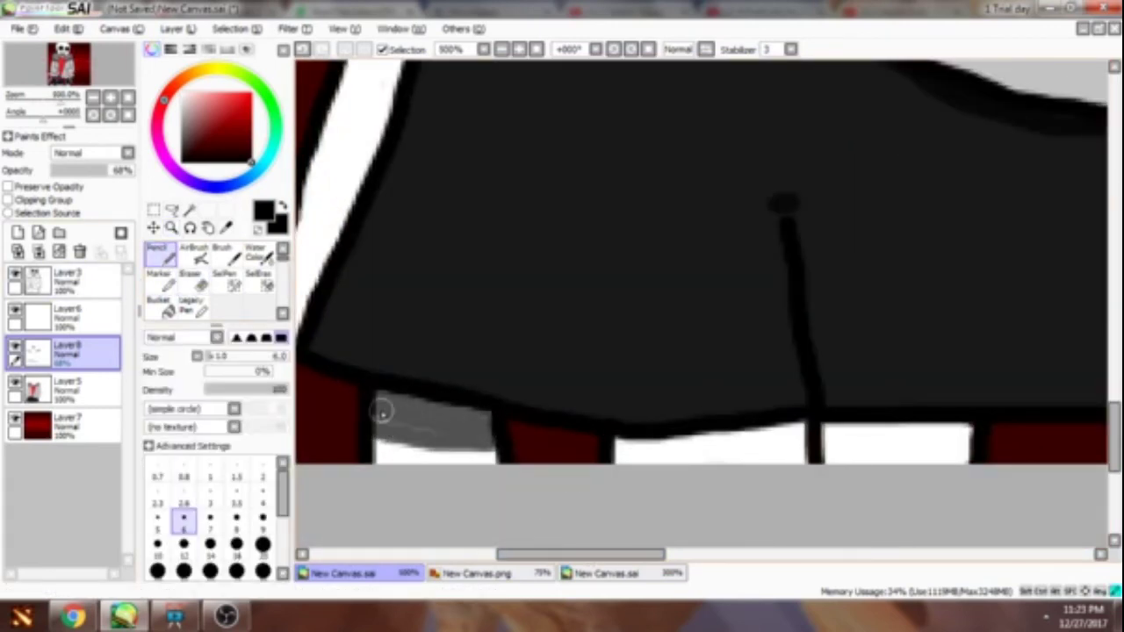
{"action": "mouse_move", "coordinate": [619, 439]}
{"action": "left_mouse_down"}
{"action": "mouse_move", "coordinate": [775, 440]}
{"action": "mouse_move", "coordinate": [742, 445]}
{"action": "left_mouse_up"}
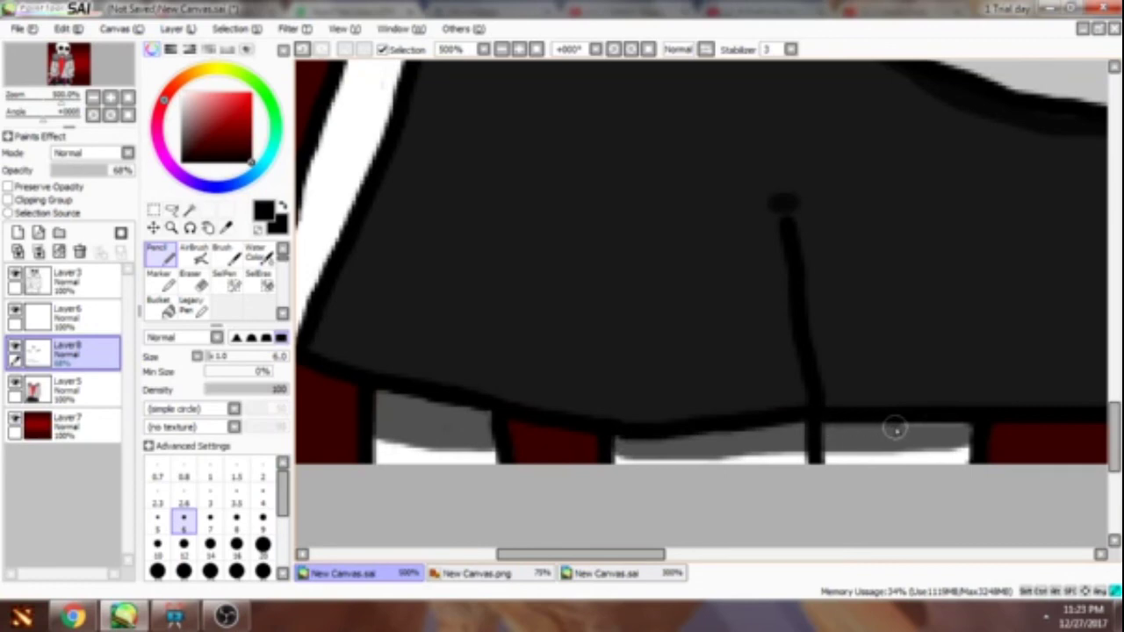
{"action": "scroll", "coordinate": [841, 448], "scroll_direction": "up", "scroll_amount": 2}
{"action": "mouse_move", "coordinate": [602, 394]}
{"action": "left_mouse_down"}
{"action": "mouse_move", "coordinate": [659, 444]}
{"action": "mouse_move", "coordinate": [740, 391]}
{"action": "mouse_move", "coordinate": [893, 376]}
{"action": "left_mouse_up"}
{"action": "key", "text": "e"}
{"action": "scroll", "coordinate": [940, 446], "scroll_direction": "down", "scroll_amount": 4}
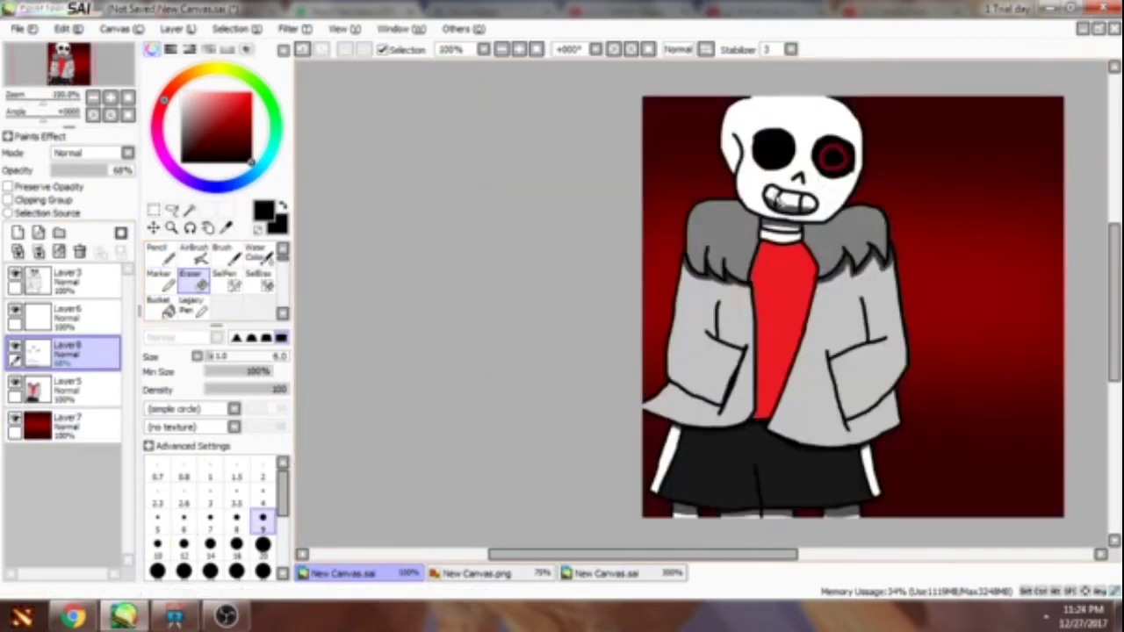
- Soften the shading on the teeth and upper neck bone with the Blur brush at size 4
{"action": "scroll", "coordinate": [759, 195], "scroll_direction": "up", "scroll_amount": 3}
{"action": "key", "text": "b"}
{"action": "scroll", "coordinate": [615, 312], "scroll_direction": "up", "scroll_amount": 2}
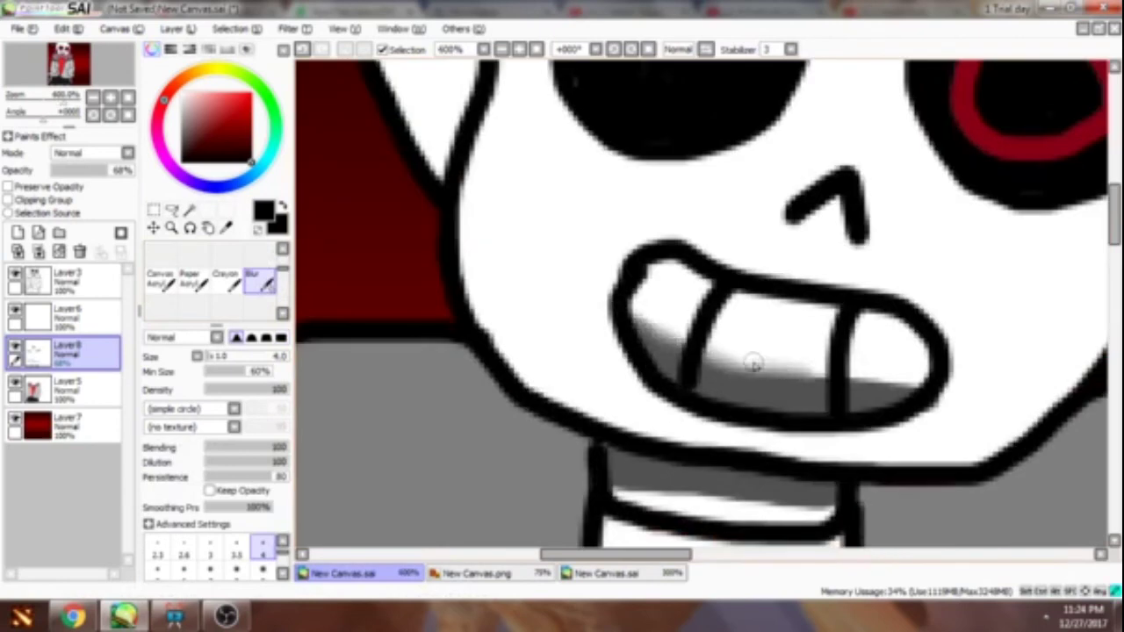
{"action": "scroll", "coordinate": [602, 313], "scroll_direction": "up", "scroll_amount": 1}
{"action": "left_click_drag", "start_coordinate": [602, 313], "coordinate": [890, 322]}
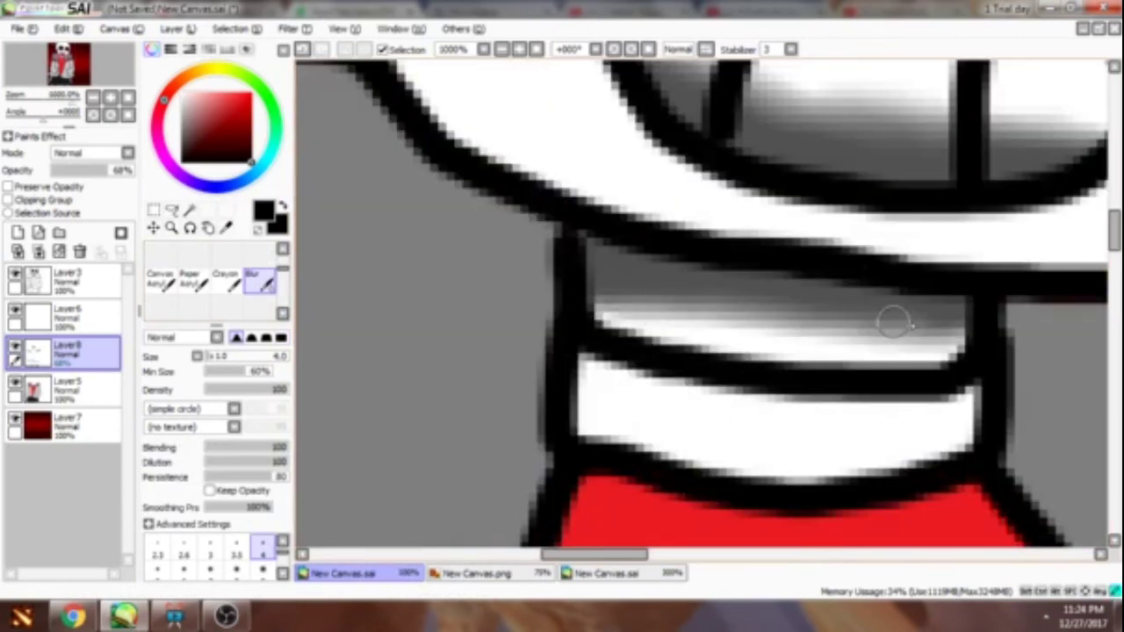
{"action": "scroll", "coordinate": [845, 427], "scroll_direction": "down", "scroll_amount": 2}
- Blur the lower edges of the shadows beneath the fur on both sides of the jacket
{"action": "scroll", "coordinate": [791, 266], "scroll_direction": "down", "scroll_amount": 3}
{"action": "scroll", "coordinate": [791, 265], "scroll_direction": "up", "scroll_amount": 3}
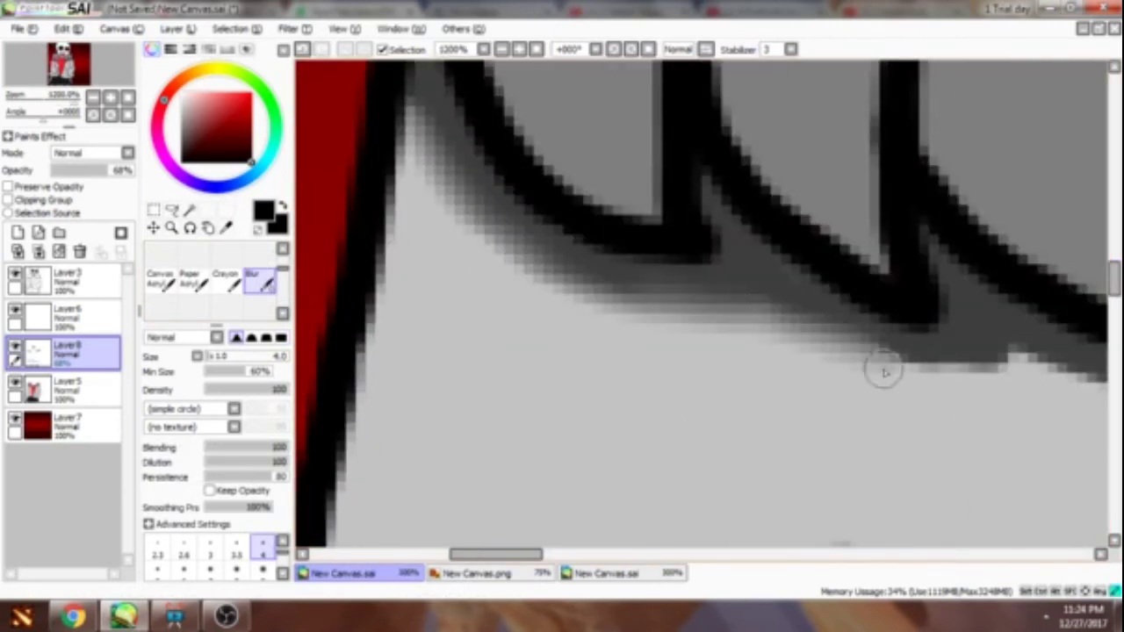
{"action": "left_click_drag", "start_coordinate": [884, 371], "coordinate": [552, 414]}
{"action": "scroll", "coordinate": [779, 406], "scroll_direction": "down", "scroll_amount": 3}
{"action": "scroll", "coordinate": [675, 383], "scroll_direction": "up", "scroll_amount": 1}
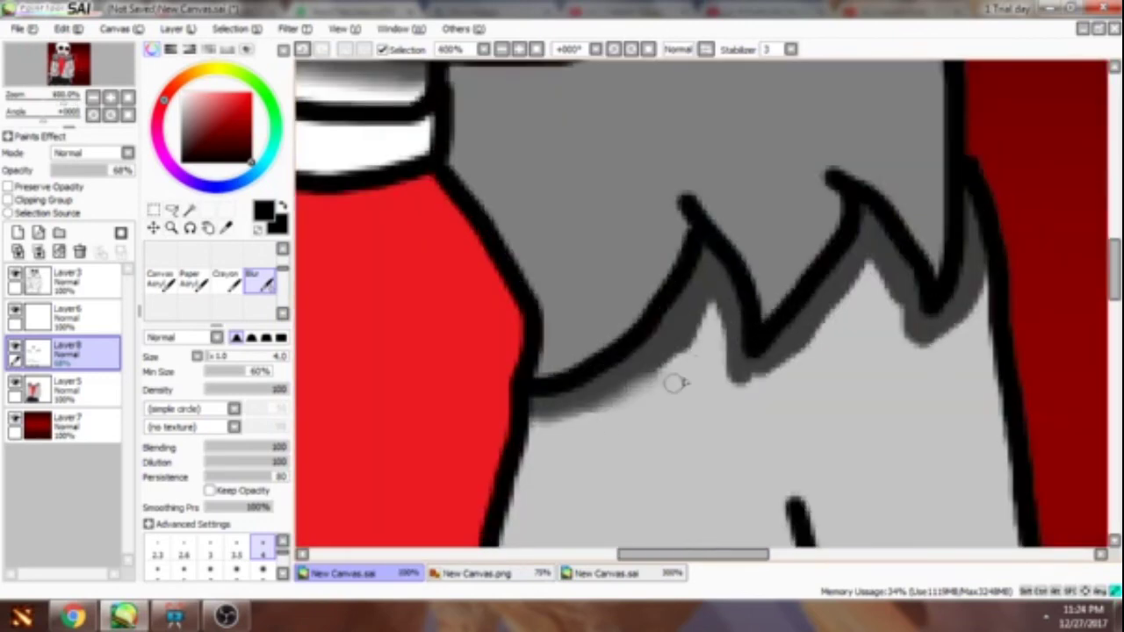
{"action": "scroll", "coordinate": [977, 281], "scroll_direction": "down", "scroll_amount": 2}
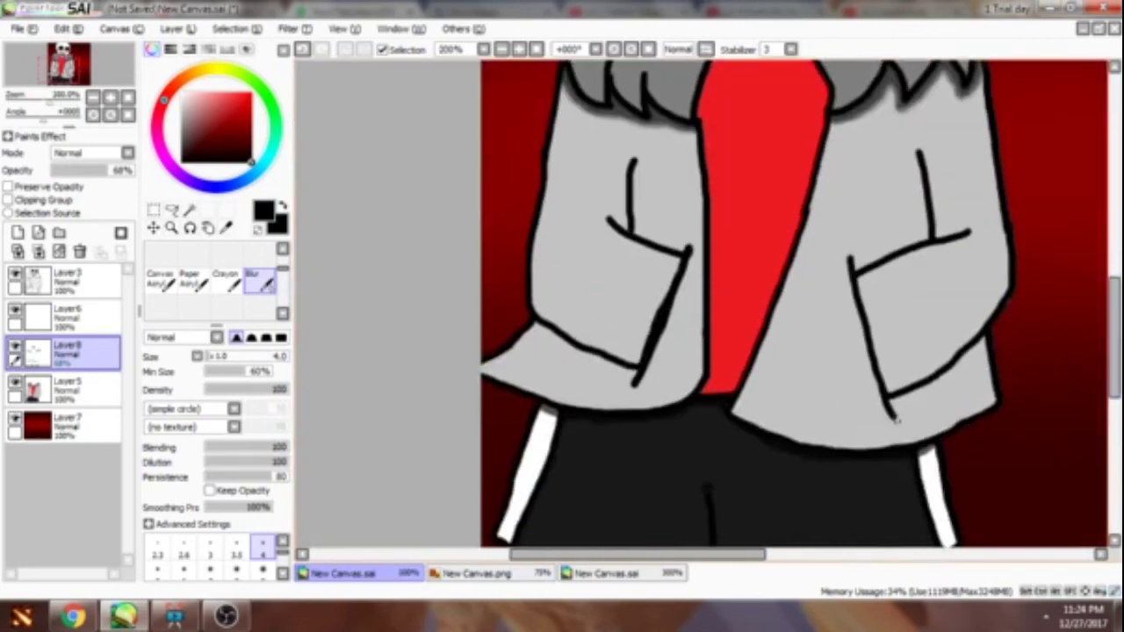
- Blur the shadow on the shorts and side stripes beneath the jacket's hem
{"action": "scroll", "coordinate": [316, 377], "scroll_direction": "up", "scroll_amount": 3}
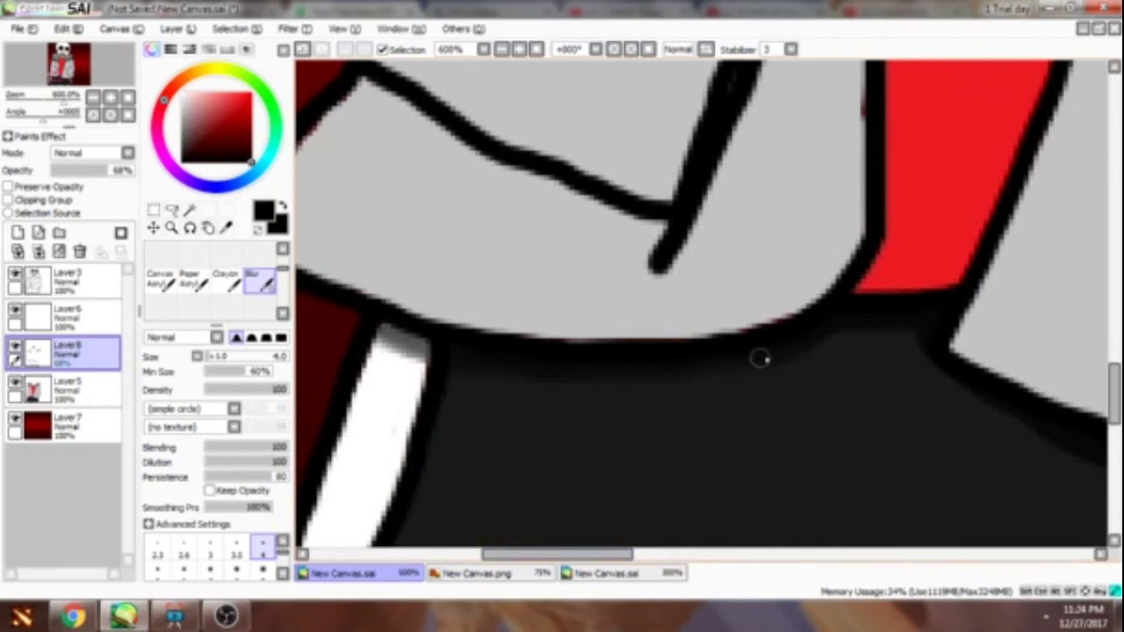
{"action": "left_click_drag", "start_coordinate": [533, 556], "coordinate": [586, 557]}
{"action": "scroll", "coordinate": [747, 471], "scroll_direction": "right", "scroll_amount": 3}
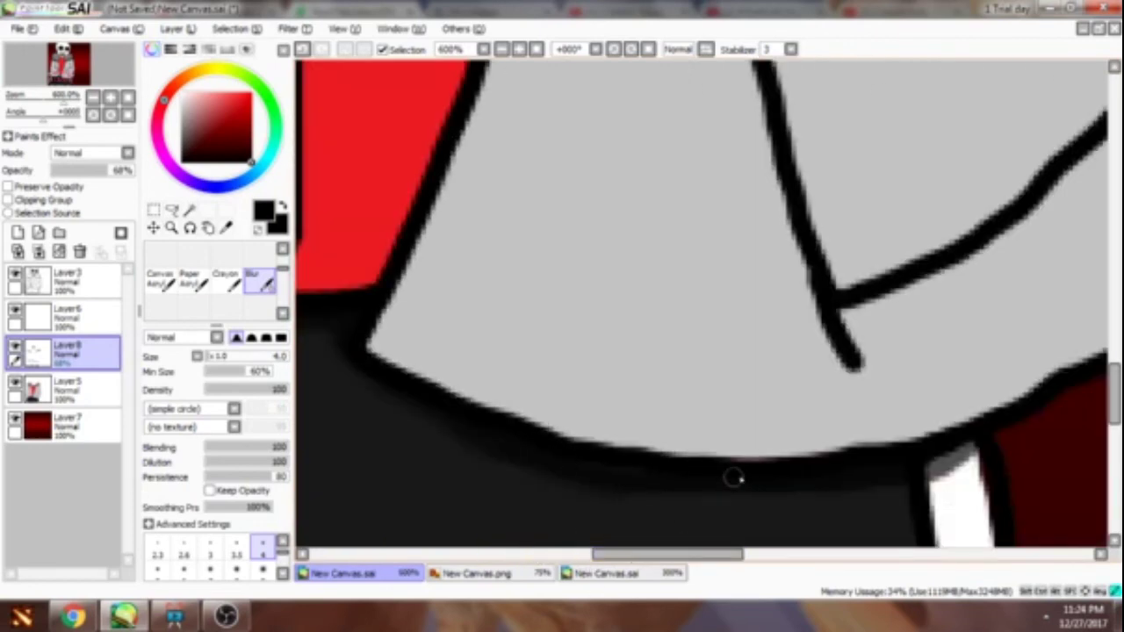
- Blur the shading on the leg bones beneath the shorts' hem
{"action": "scroll", "coordinate": [948, 465], "scroll_direction": "down", "scroll_amount": 2}
{"action": "scroll", "coordinate": [536, 405], "scroll_direction": "up", "scroll_amount": 2}
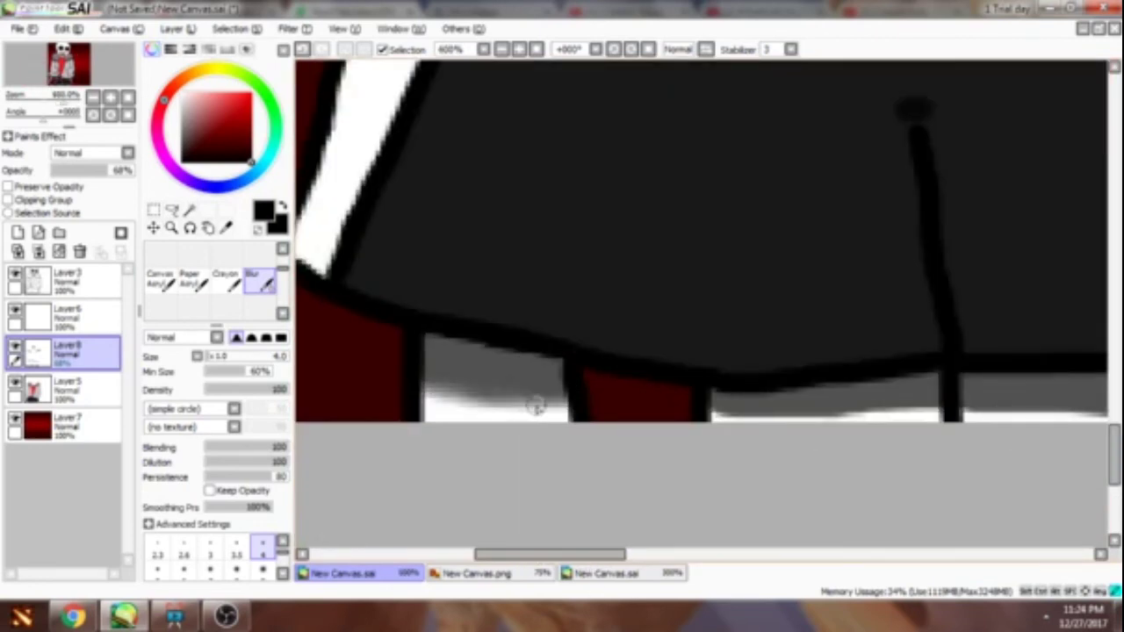
{"action": "scroll", "coordinate": [608, 527], "scroll_direction": "right", "scroll_amount": 3}
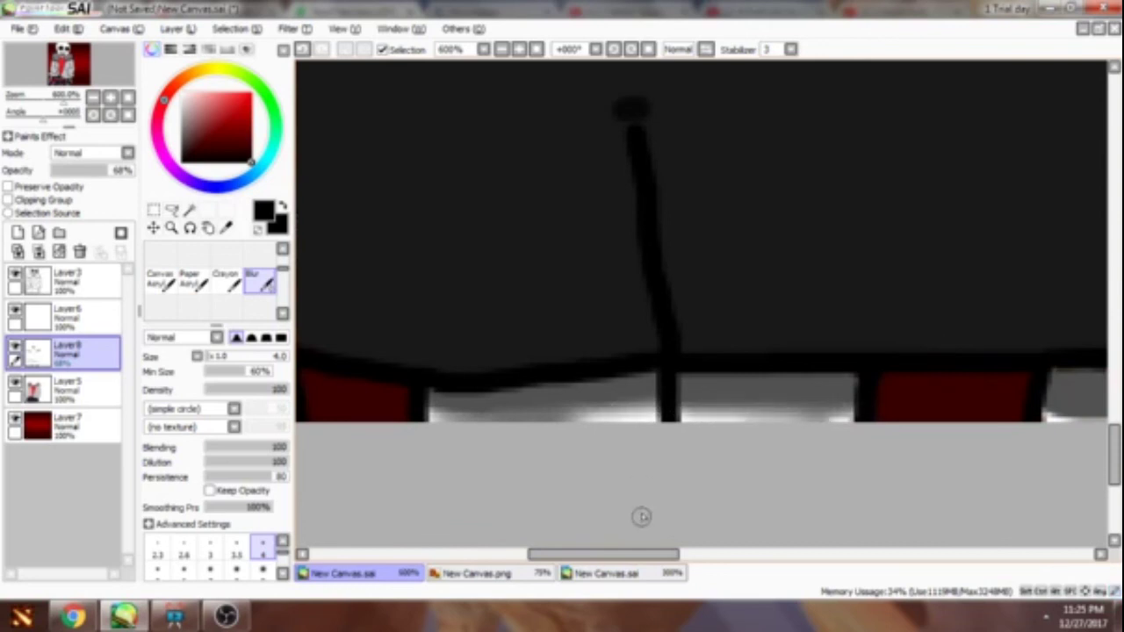
{"action": "scroll", "coordinate": [638, 486], "scroll_direction": "right", "scroll_amount": 2}
{"action": "scroll", "coordinate": [572, 421], "scroll_direction": "down", "scroll_amount": 5}
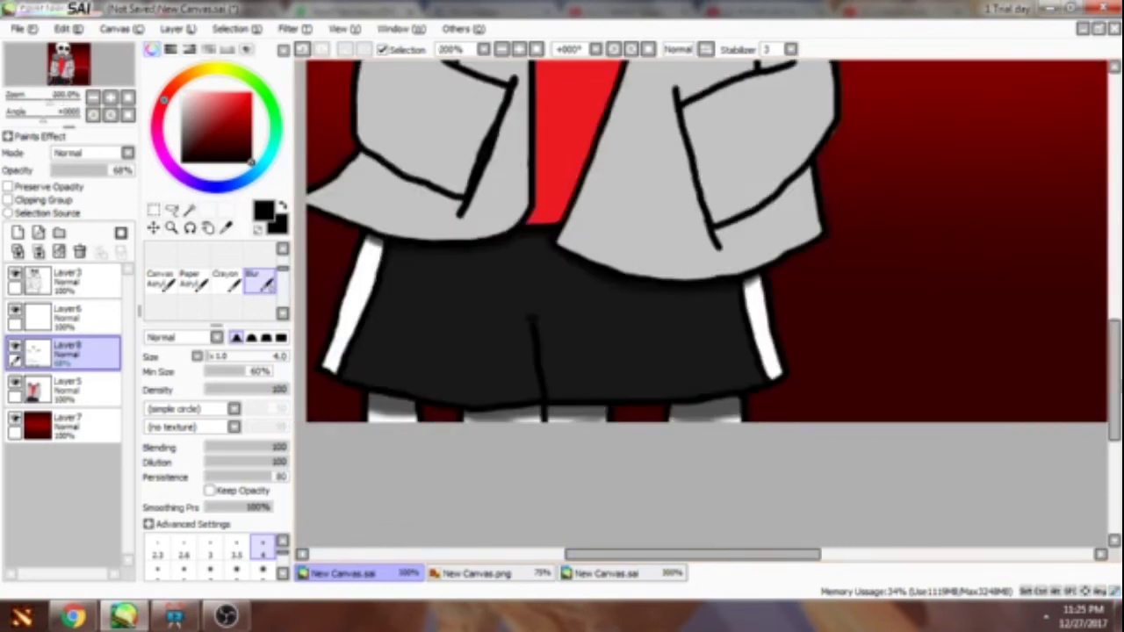
- Choose bright yellow for the Pencil and add a new layer directly above Layer7
{"action": "scroll", "coordinate": [562, 264], "scroll_direction": "up", "scroll_amount": 3}
{"action": "key", "text": "n"}
{"action": "mouse_move", "coordinate": [251, 94]}
{"action": "left_mouse_down"}
{"action": "mouse_move", "coordinate": [268, 88]}
{"action": "mouse_move", "coordinate": [219, 68]}
{"action": "left_mouse_up"}
{"action": "key", "text": "minus"}
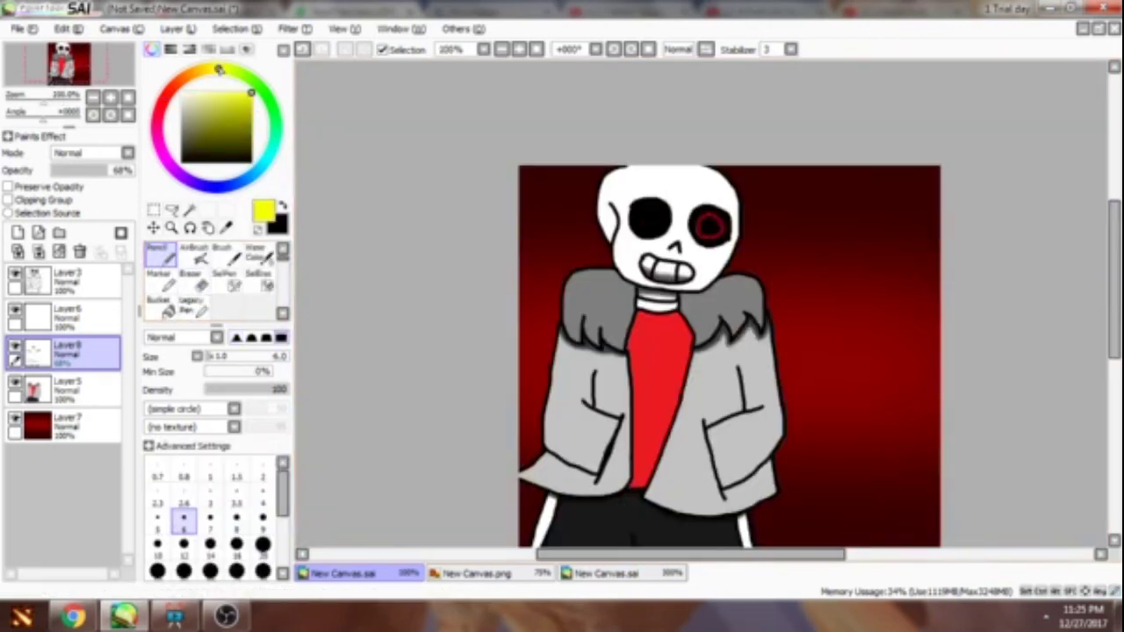
{"action": "left_click", "coordinate": [61, 424]}
{"action": "left_click", "coordinate": [18, 233]}
- Write a looping yellow signature at size 6 on the upper right of the background
{"action": "scroll", "coordinate": [723, 401], "scroll_direction": "up", "scroll_amount": 4}
{"action": "mouse_move", "coordinate": [573, 138]}
{"action": "left_mouse_down"}
{"action": "mouse_move", "coordinate": [628, 148]}
{"action": "mouse_move", "coordinate": [855, 322]}
{"action": "left_mouse_up"}
{"action": "left_click_drag", "start_coordinate": [386, 230], "coordinate": [597, 176]}
{"action": "key", "text": "ctrl+z"}
{"action": "left_click_drag", "start_coordinate": [404, 211], "coordinate": [720, 205]}
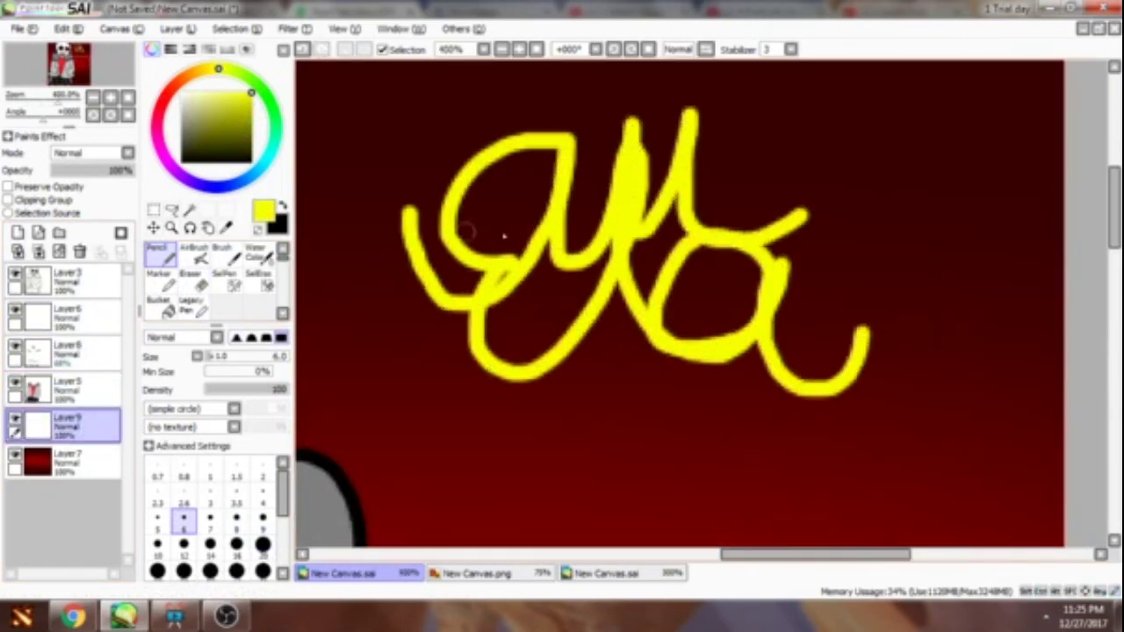